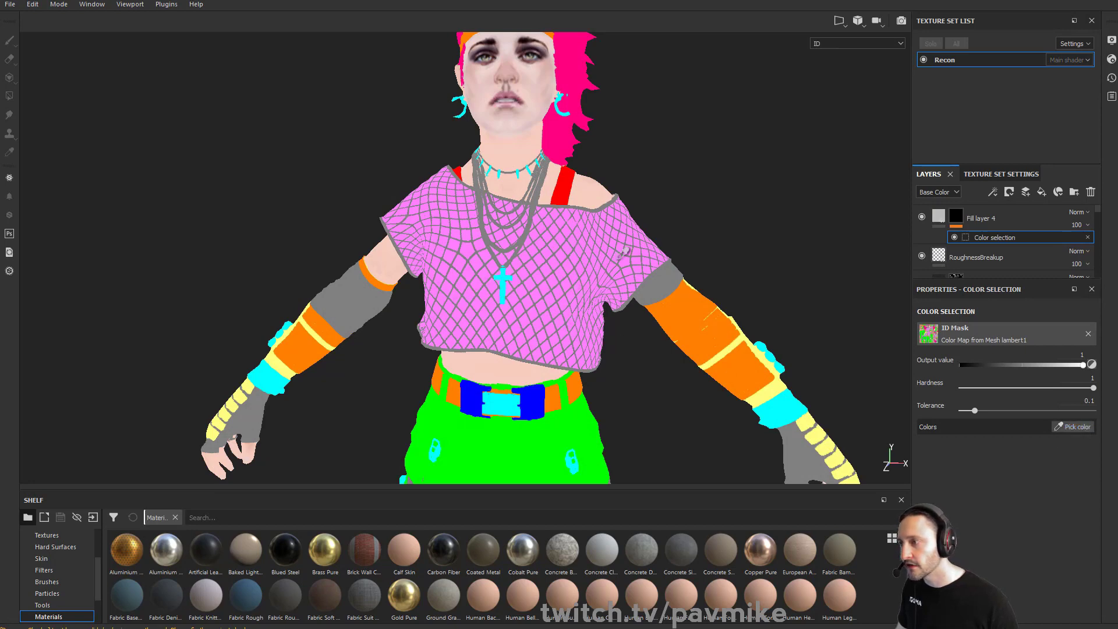
Pick the pink shirt colour from the ID map for the fill layer's color selection mask
left_click(613, 201)
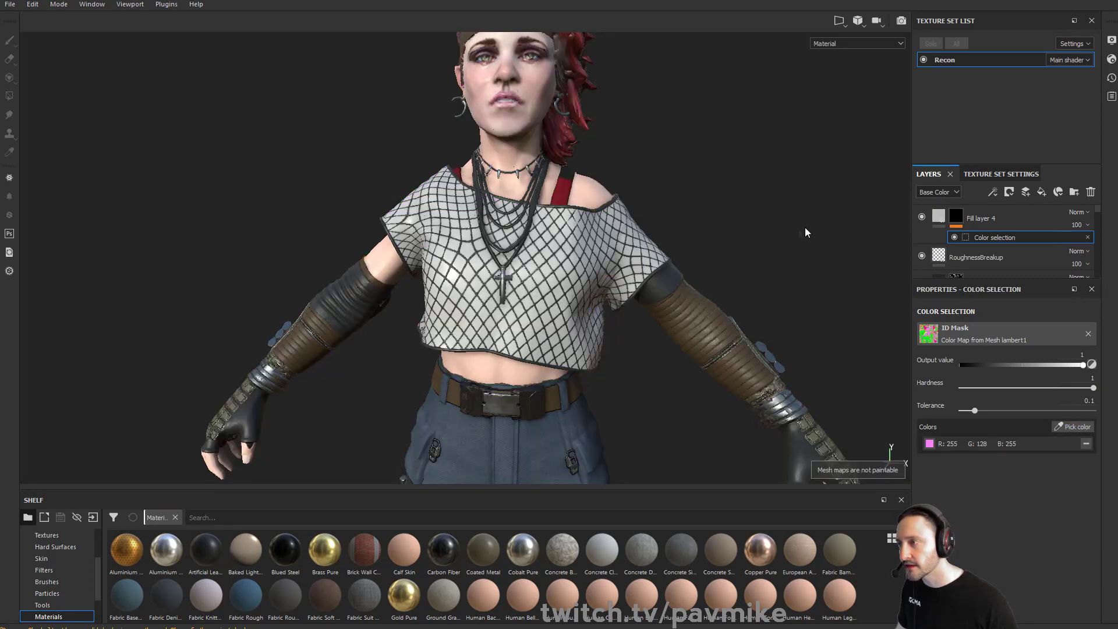
mouse_move(776, 235)
left_mouse_down("alt")
mouse_move(661, 240)
mouse_move(779, 244)
left_mouse_up("alt")
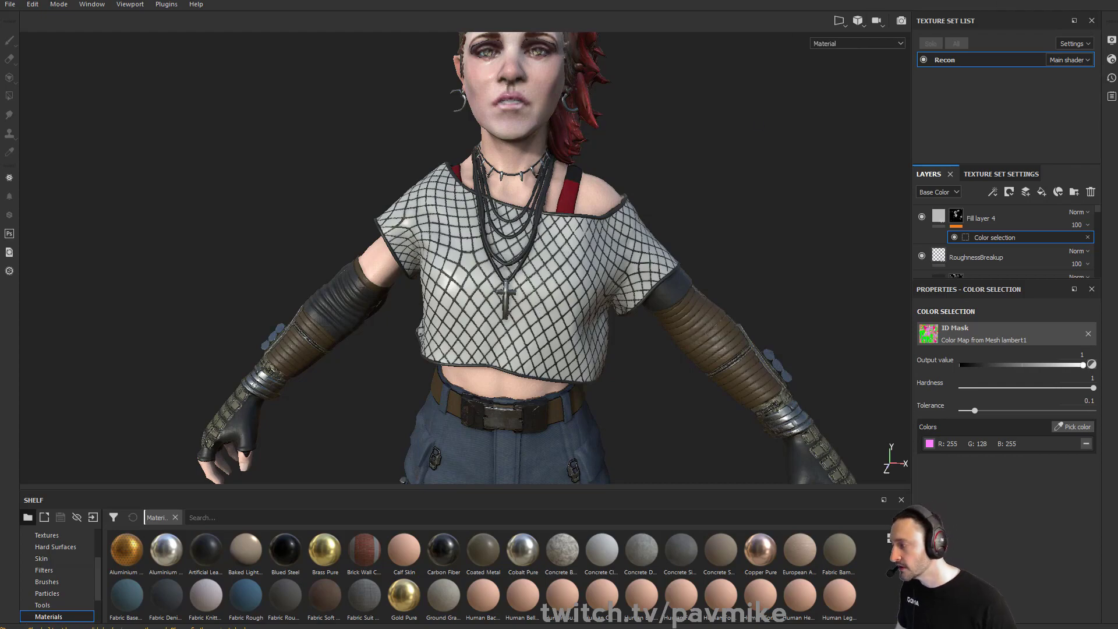
Switch to ZBrush, select the shirt subtool and turn on polyframe display
key("alt+Tab")
left_click_drag(701, 258, 696, 257)
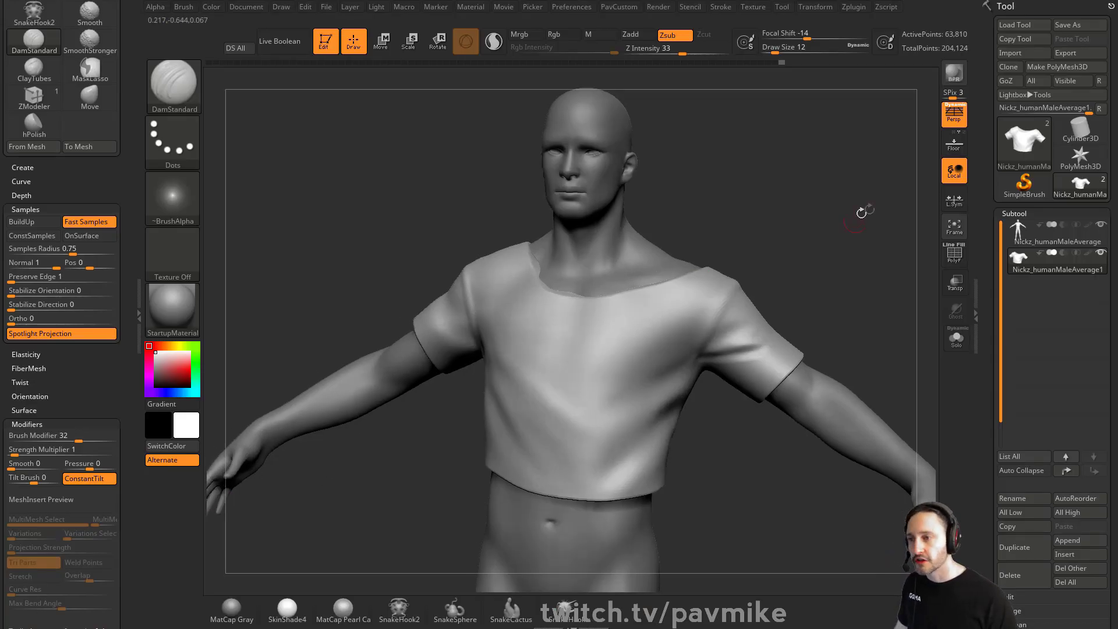
left_click_drag(868, 210, 833, 220)
left_click_drag(986, 458, 985, 385)
left_click(1020, 470)
left_click_drag(895, 275, 913, 291)
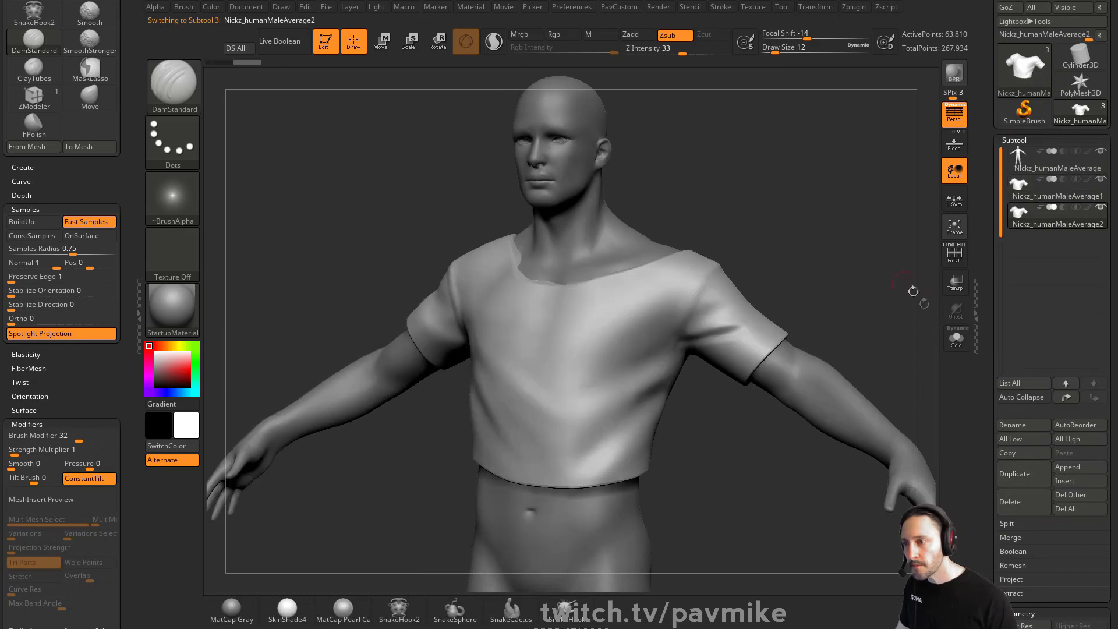
left_click(955, 253)
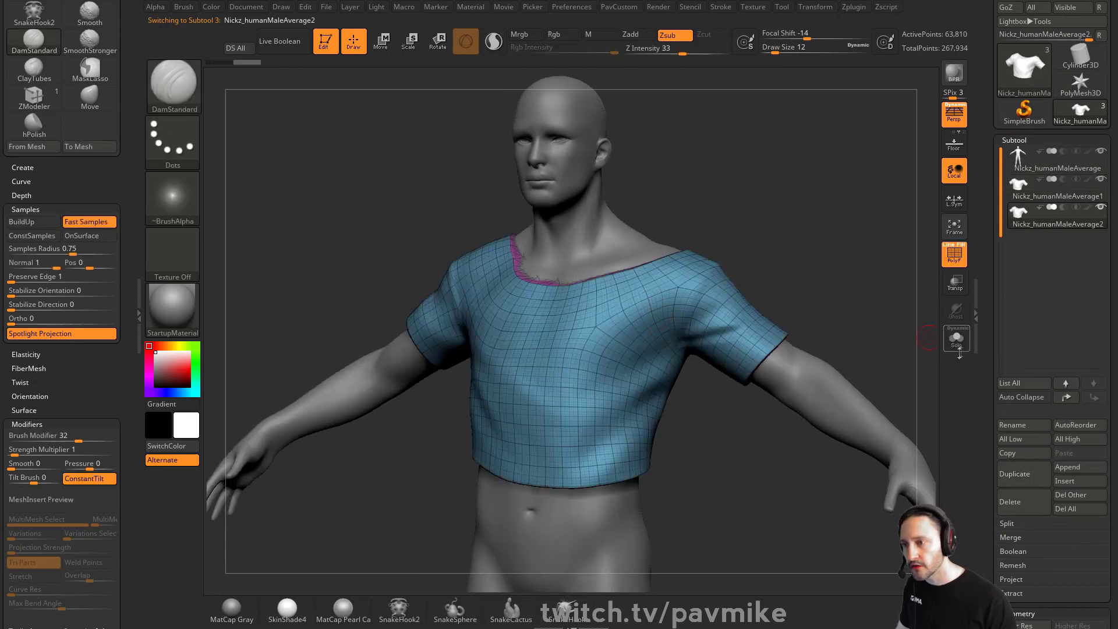
Drop the shirt to subdivision level 1 and delete its higher subdivision levels
left_click_drag(984, 348, 985, 176)
left_click(1003, 468)
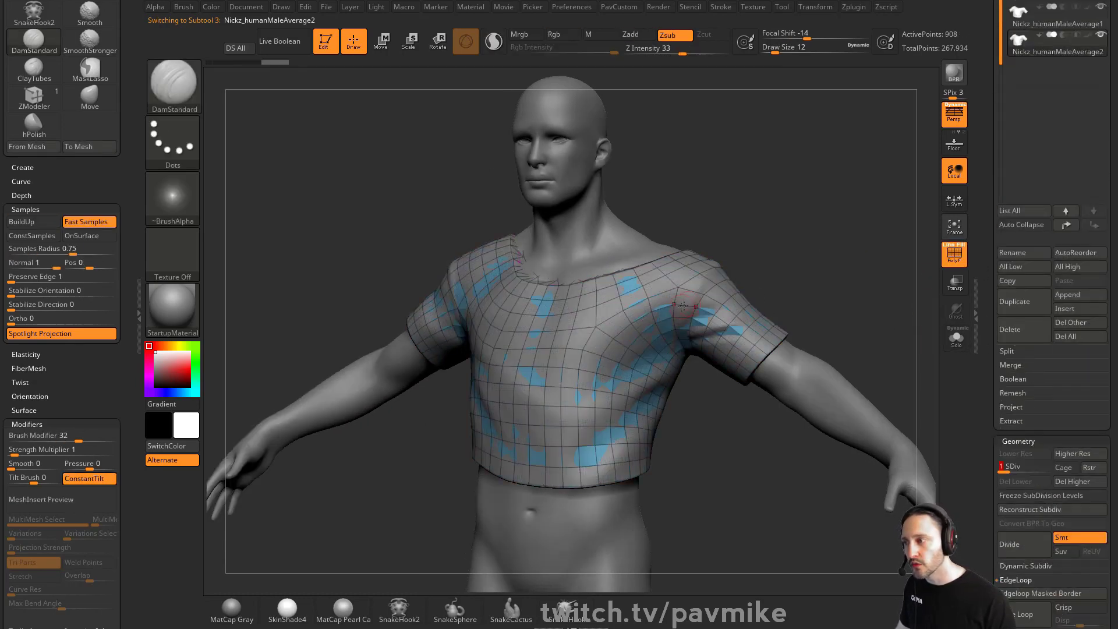
left_click(1059, 479)
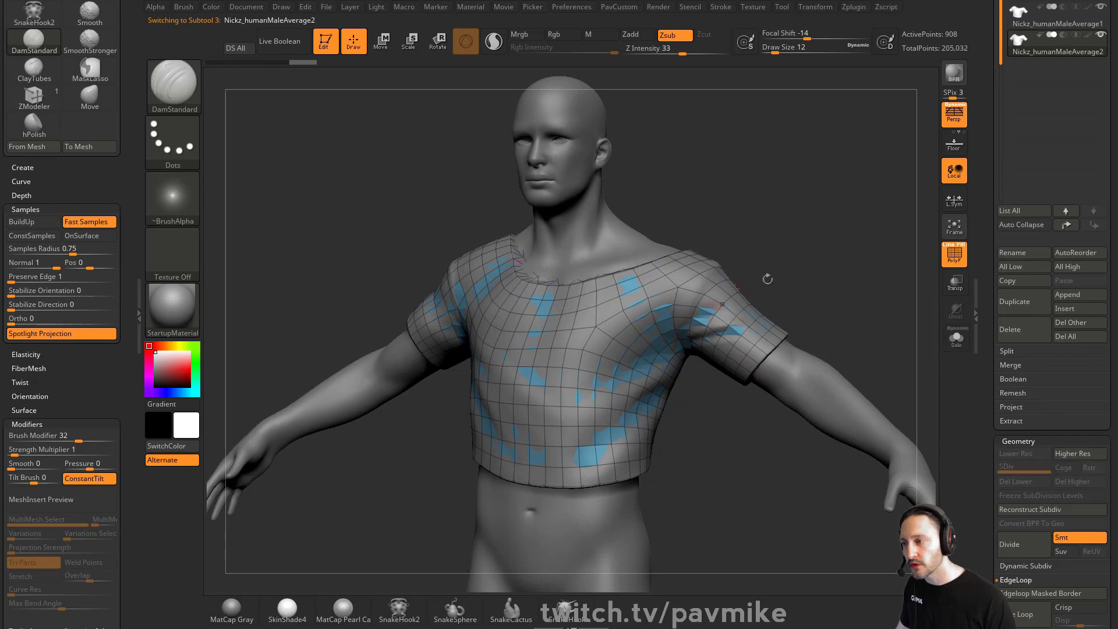
Solo the shirt and remove its neck polygroup
left_click(956, 339)
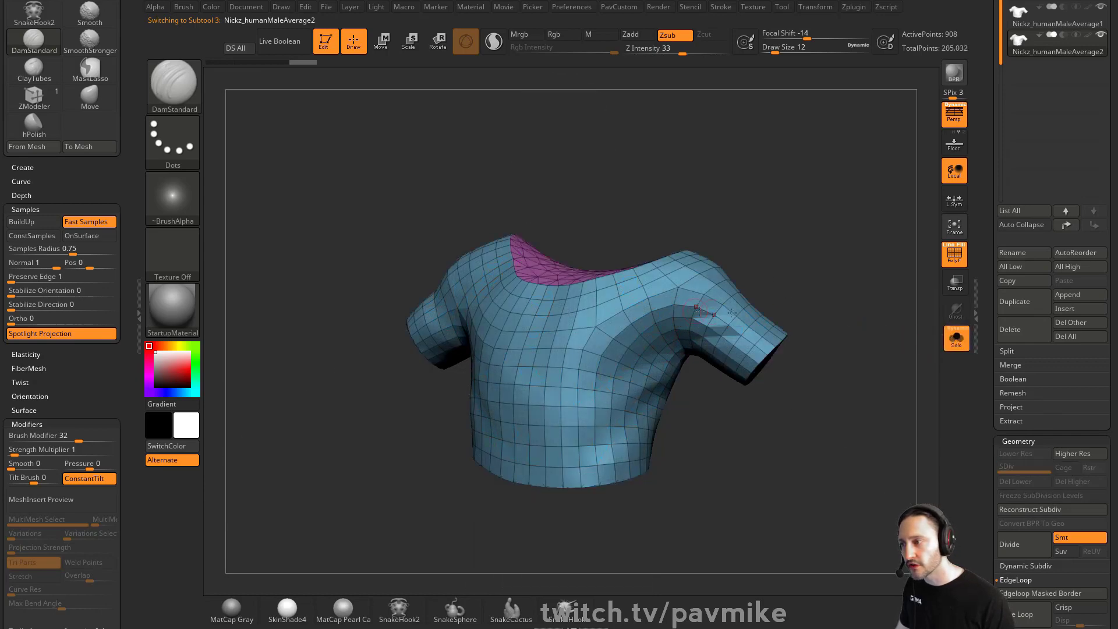
left_click(653, 306, "ctrl+shift")
key("3")
left_click(833, 167)
left_click_drag(737, 211, 707, 286)
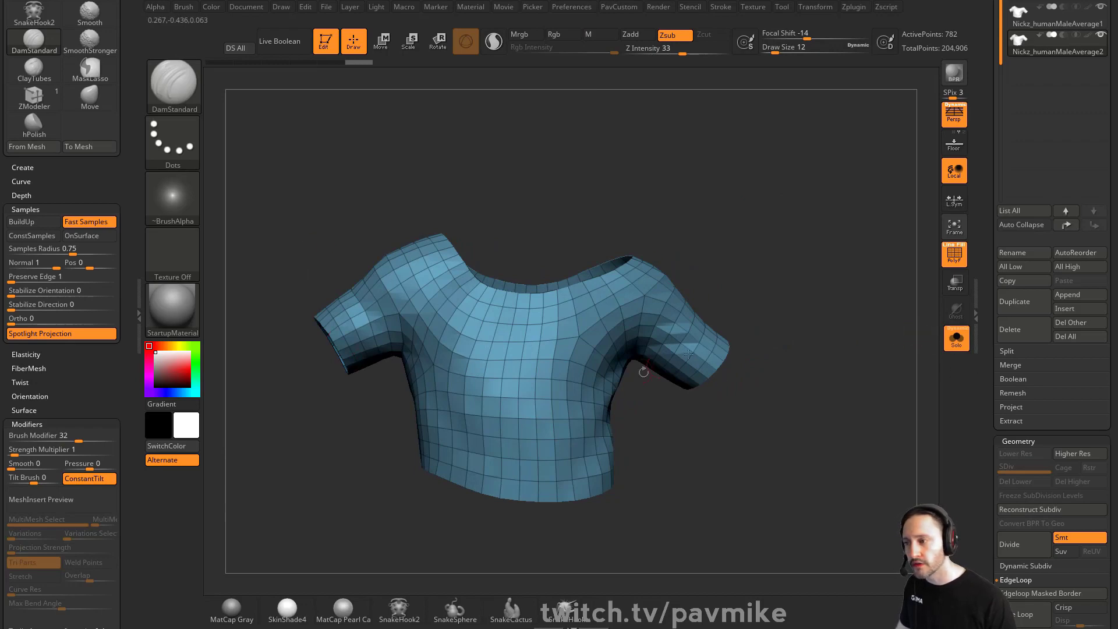
Run ZRemesher on the shirt
left_click_drag(992, 407, 997, 242)
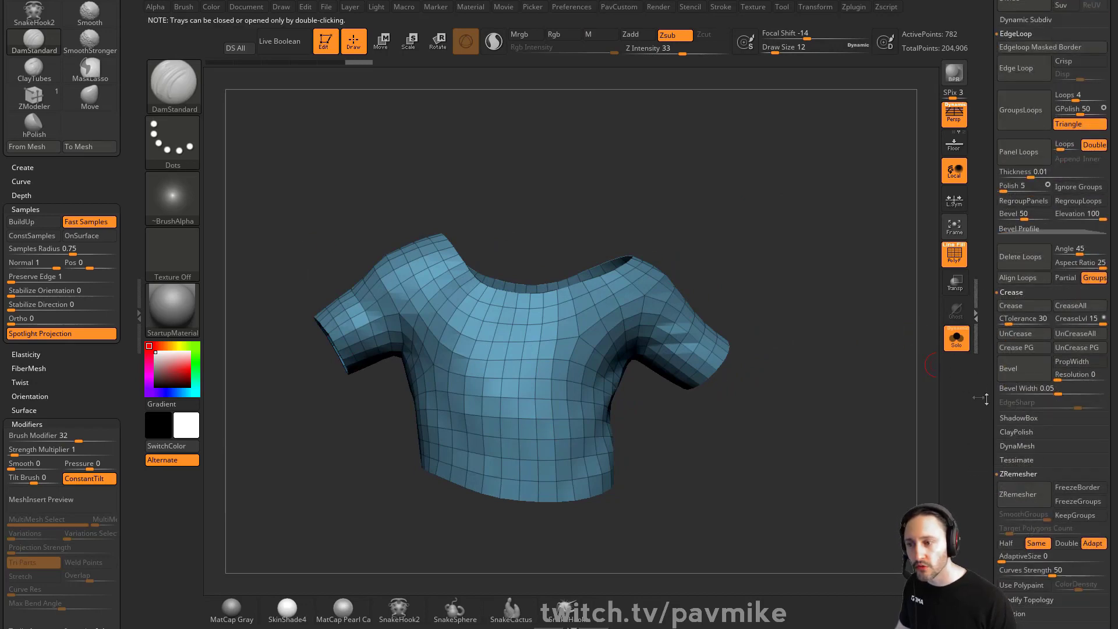
left_click(1032, 502)
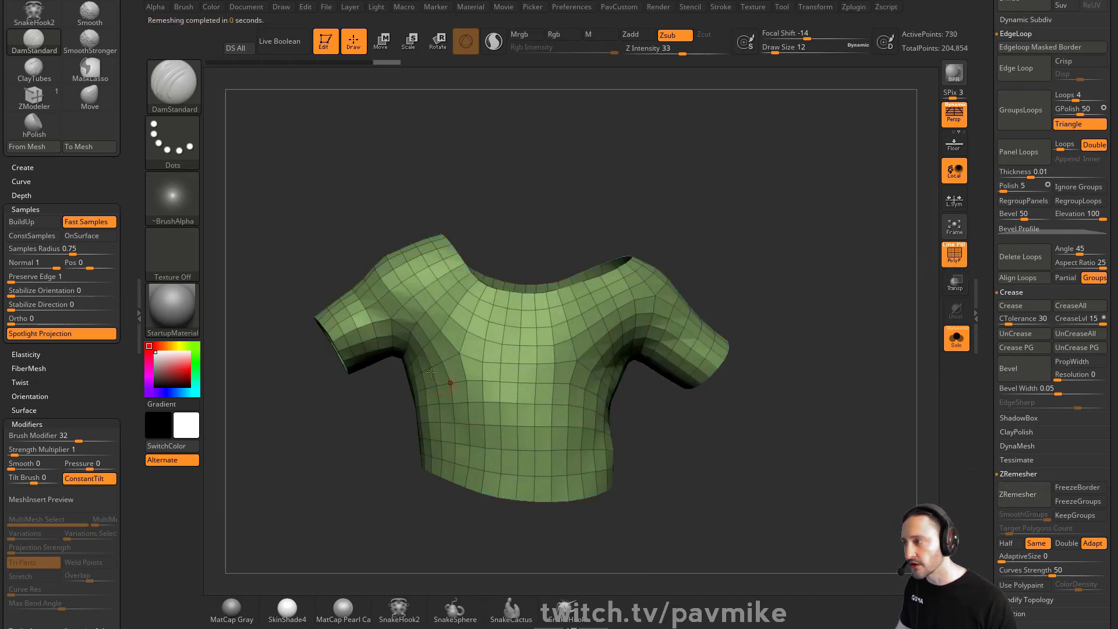
Undo the remesh and the neck polygroup removal
left_click_drag(825, 366, 809, 375)
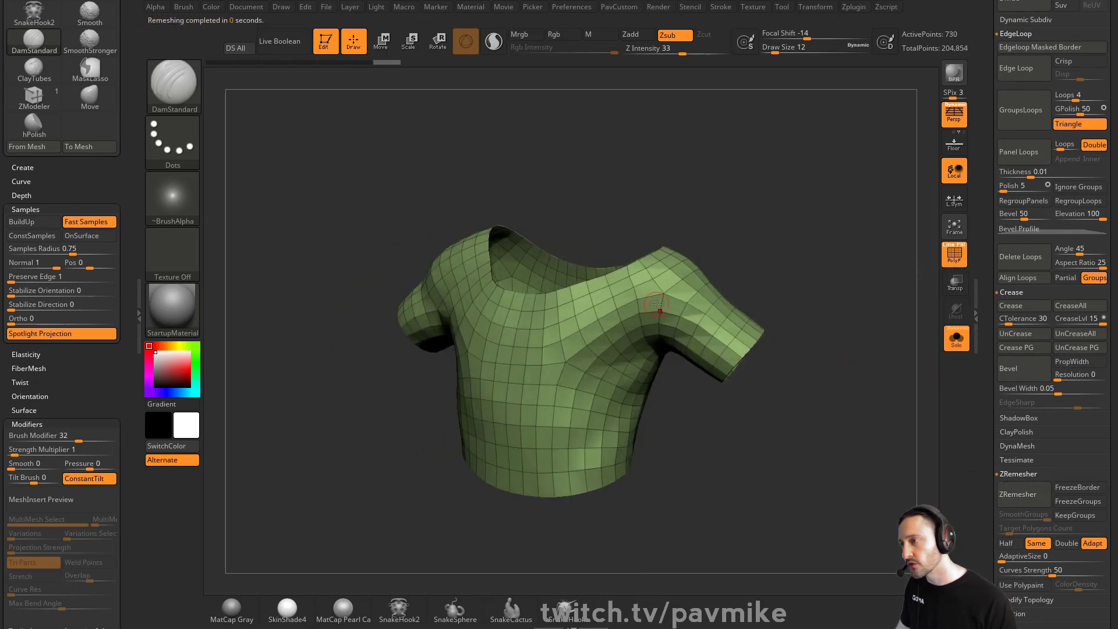
left_click_drag(758, 198, 741, 228)
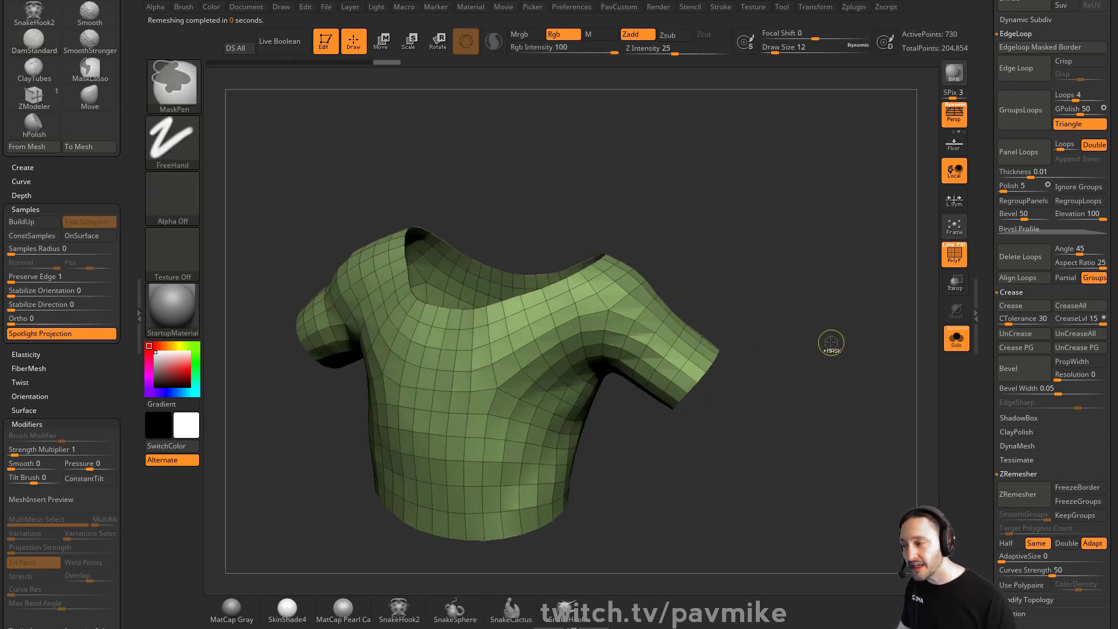
key("ctrl+z")
scroll(984, 259, "up", 5)
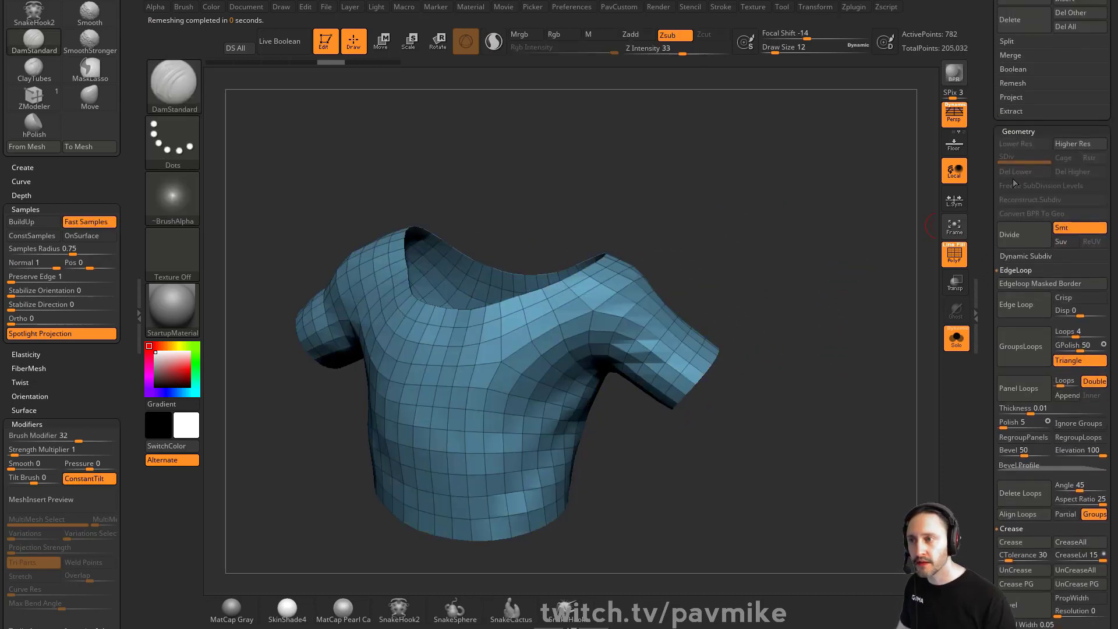
key("ctrl+z")
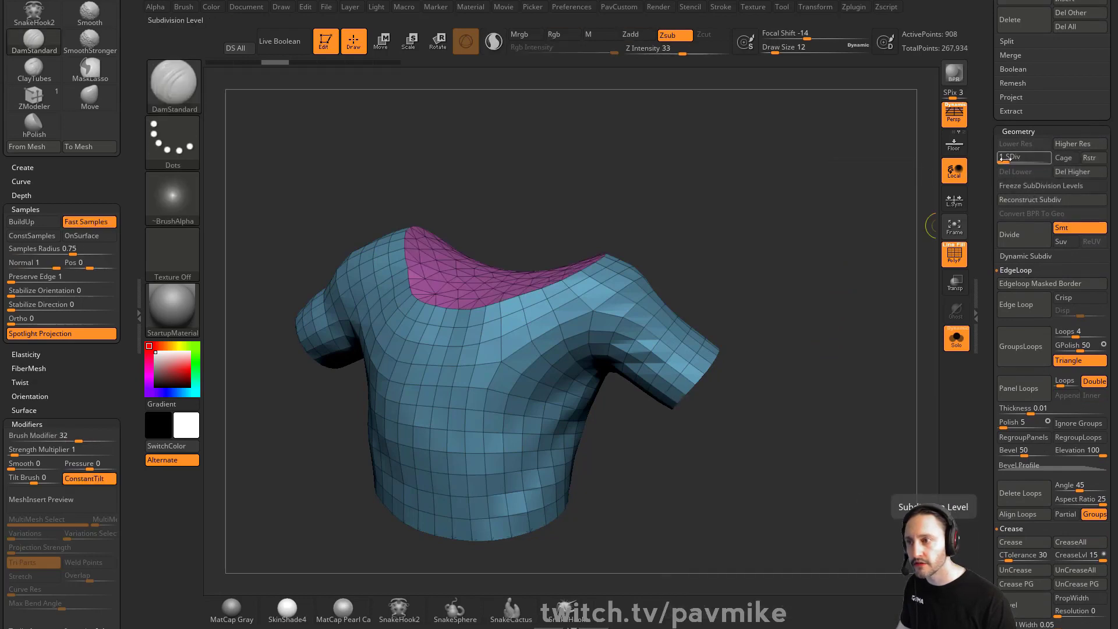
Make a higher subdivision level the shirt's base by deleting the higher and lower levels
left_click_drag(1005, 159, 1020, 158)
left_click(1077, 173)
left_click(1030, 173)
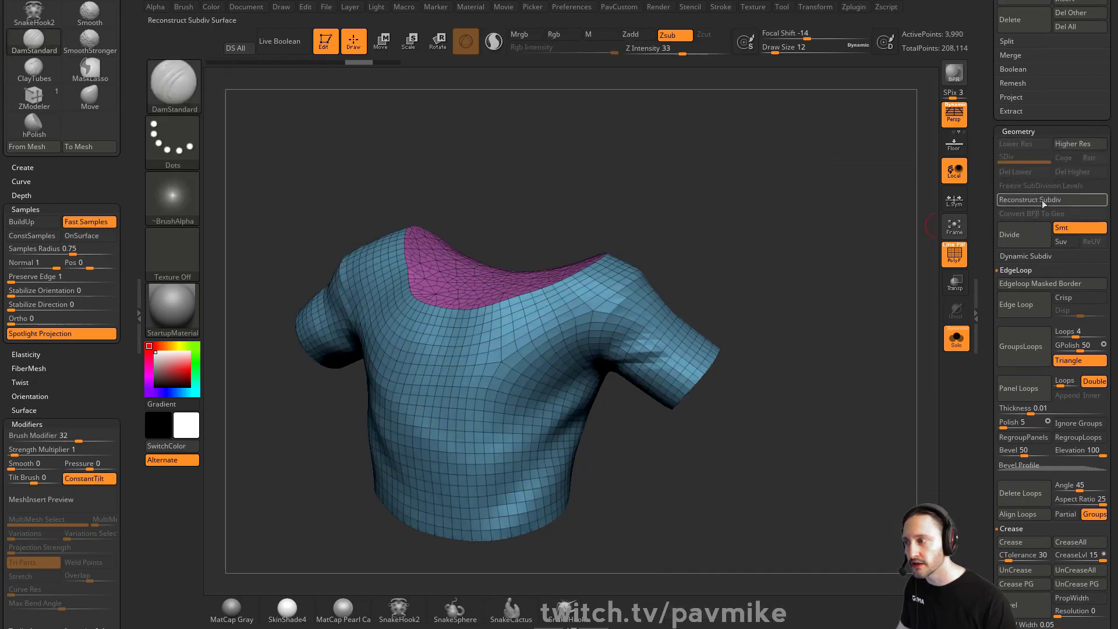
Hide the shirt's neck polygroup and delete the hidden geometry
left_click(623, 319, "ctrl+shift")
key("2")
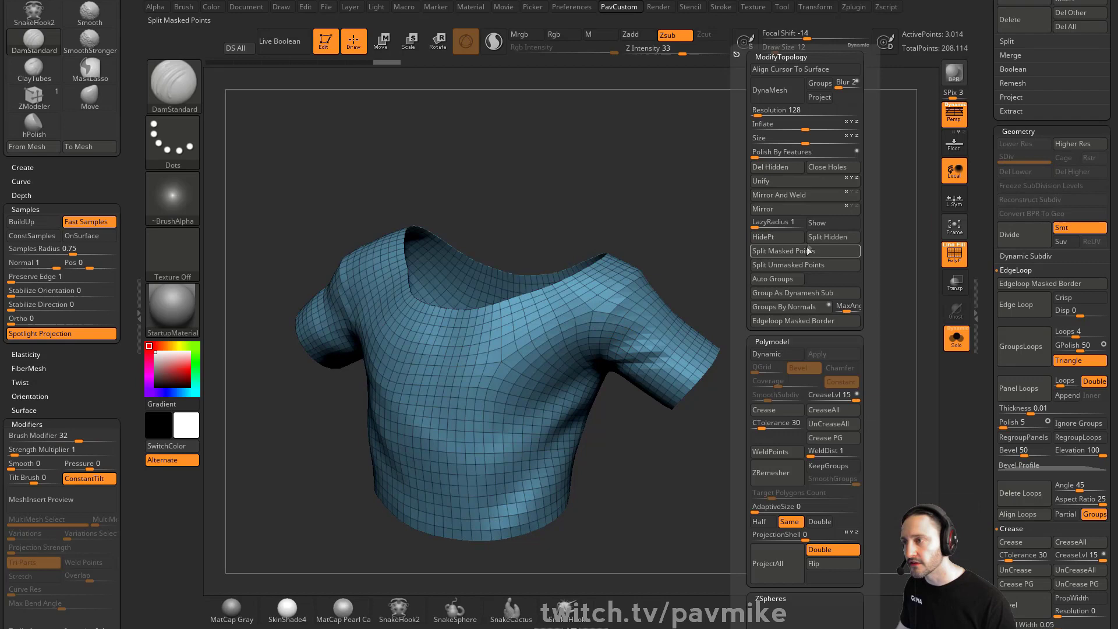
left_click(778, 167)
Run ZRemesher on the trimmed shirt
scroll(977, 257, "down", 10)
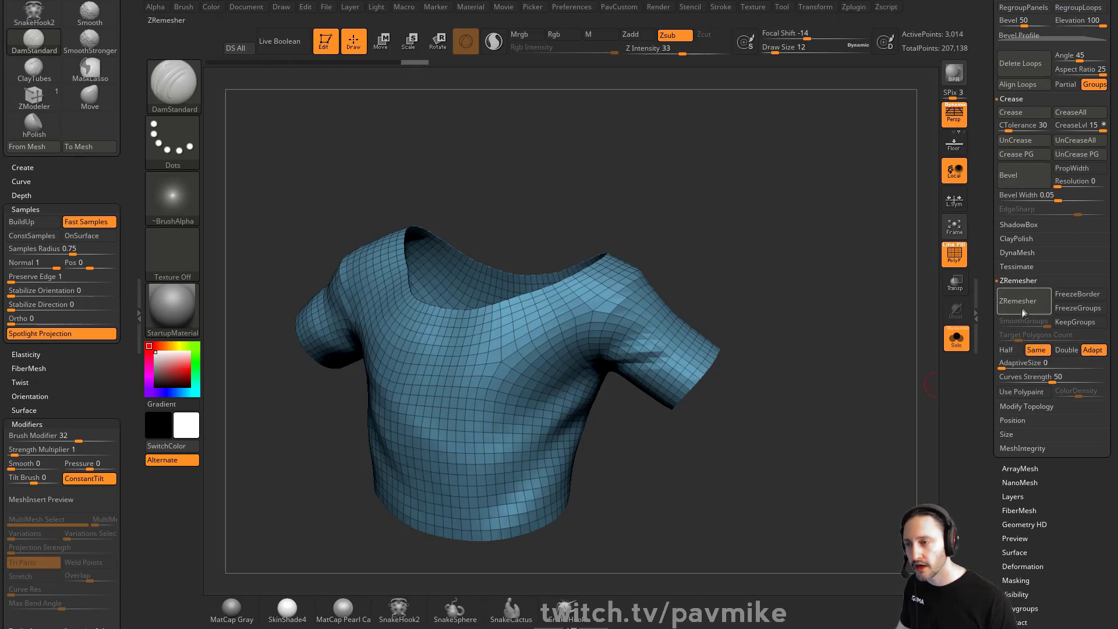
left_click(1019, 300)
mouse_move(787, 278)
left_mouse_down()
mouse_move(797, 288)
mouse_move(850, 259)
mouse_move(879, 276)
mouse_move(783, 291)
mouse_move(803, 285)
left_mouse_up()
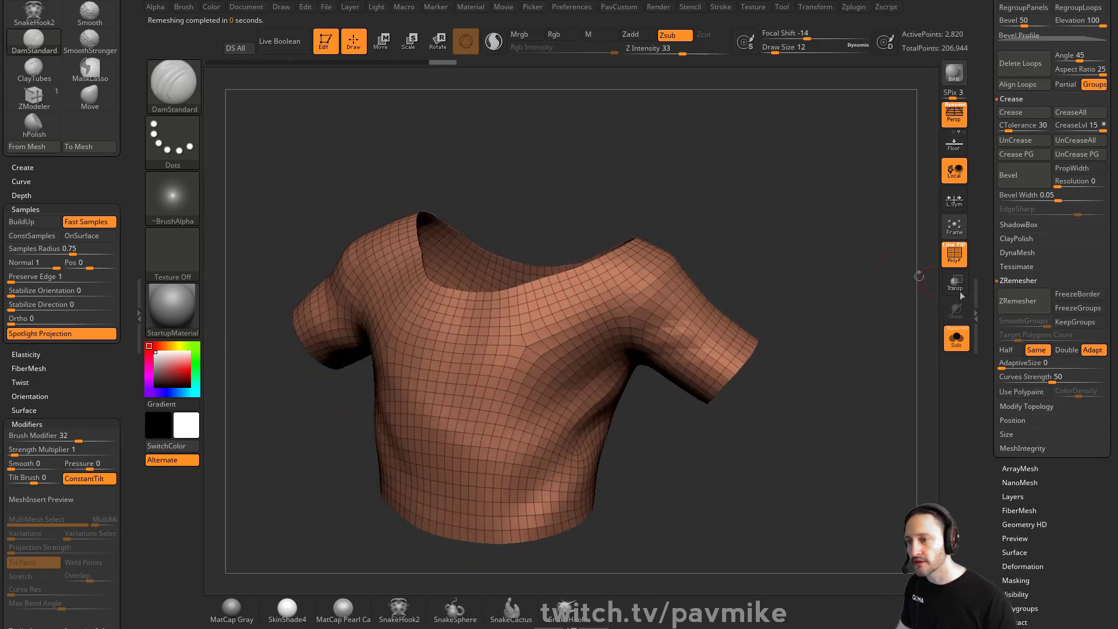
Set ZRemesher's target polygon count to Half and remesh the shirt again
left_click(1005, 349)
left_click(1018, 300)
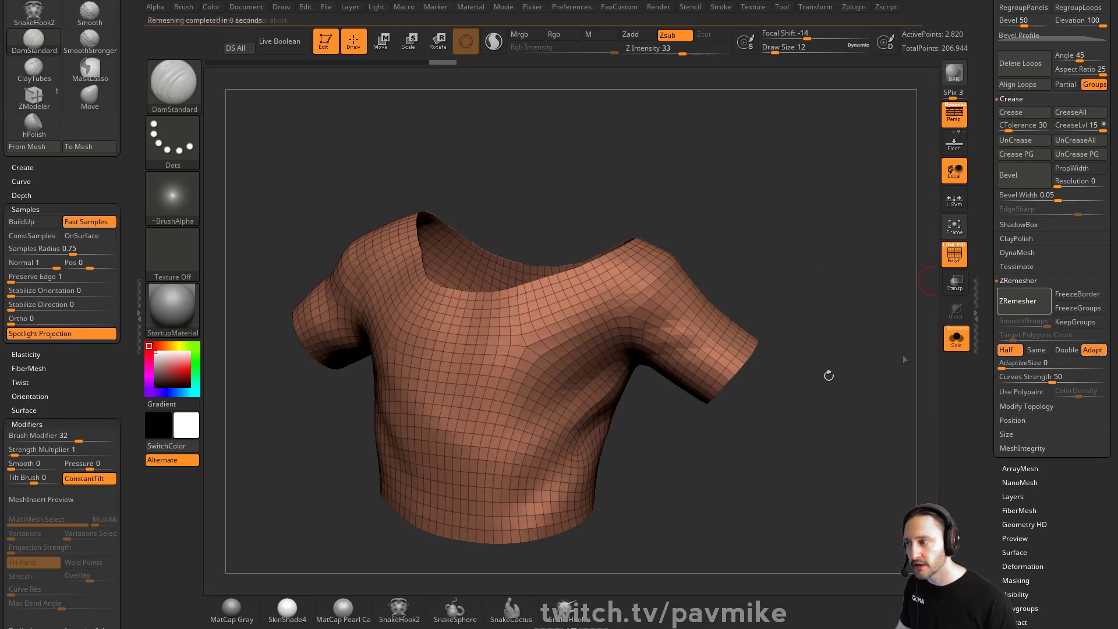
left_click_drag(792, 285, 764, 289)
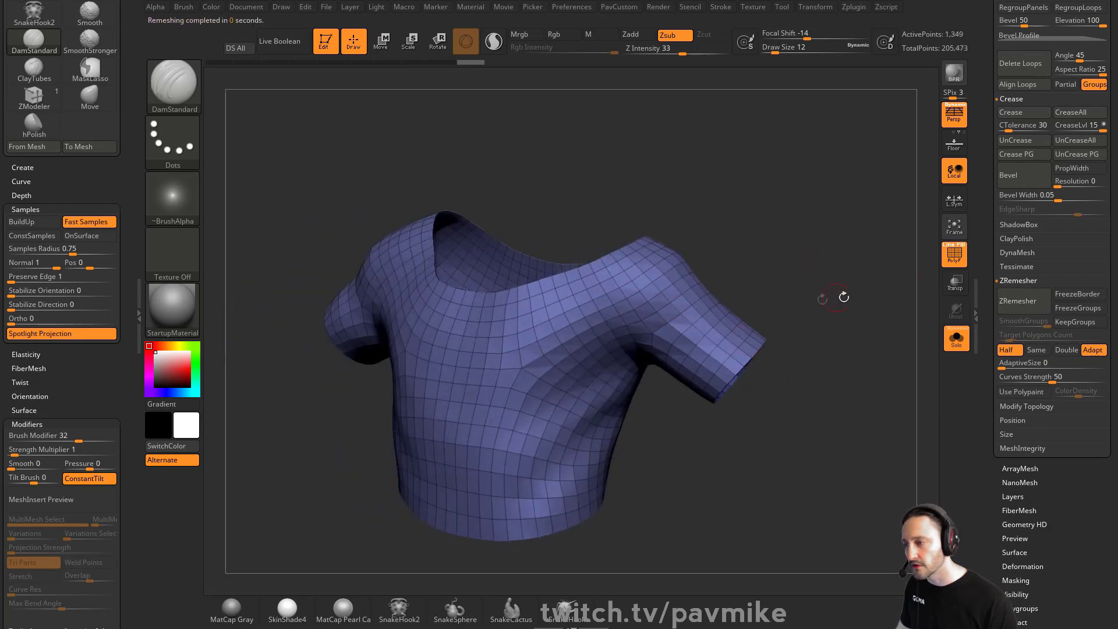
left_click_drag(844, 298, 644, 356)
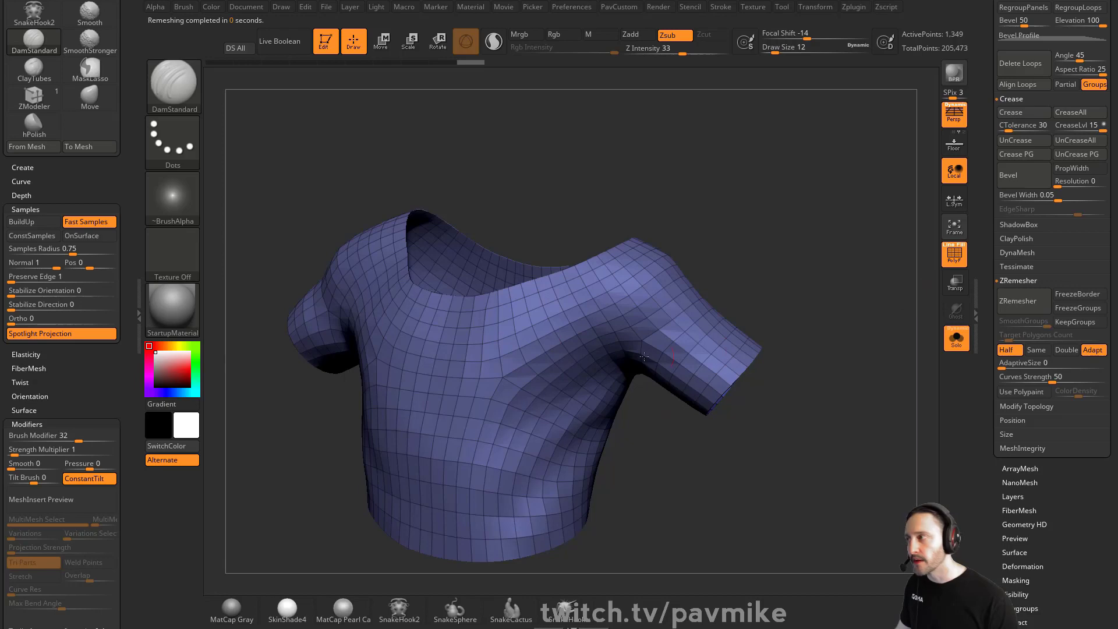
Exit Edit mode and clear the canvas
left_click(325, 42)
key("ctrl+n")
scroll(988, 527, "up", 10)
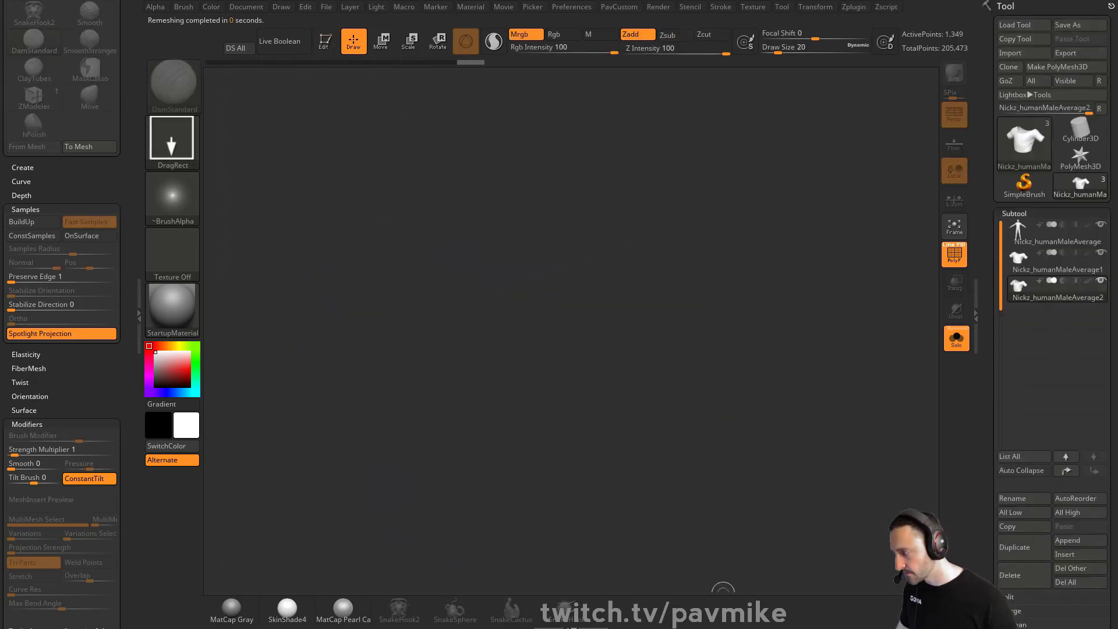
Browse the streaming topics document and the YouTube channel's video search page
key("alt+Tab")
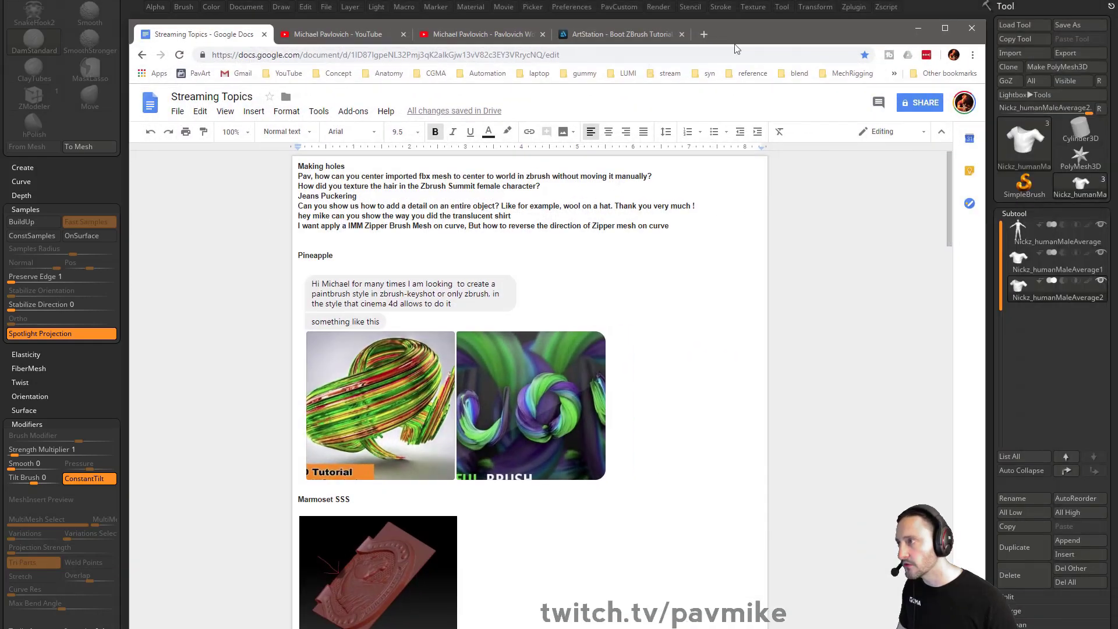
left_click(470, 35)
key("alt+Tab")
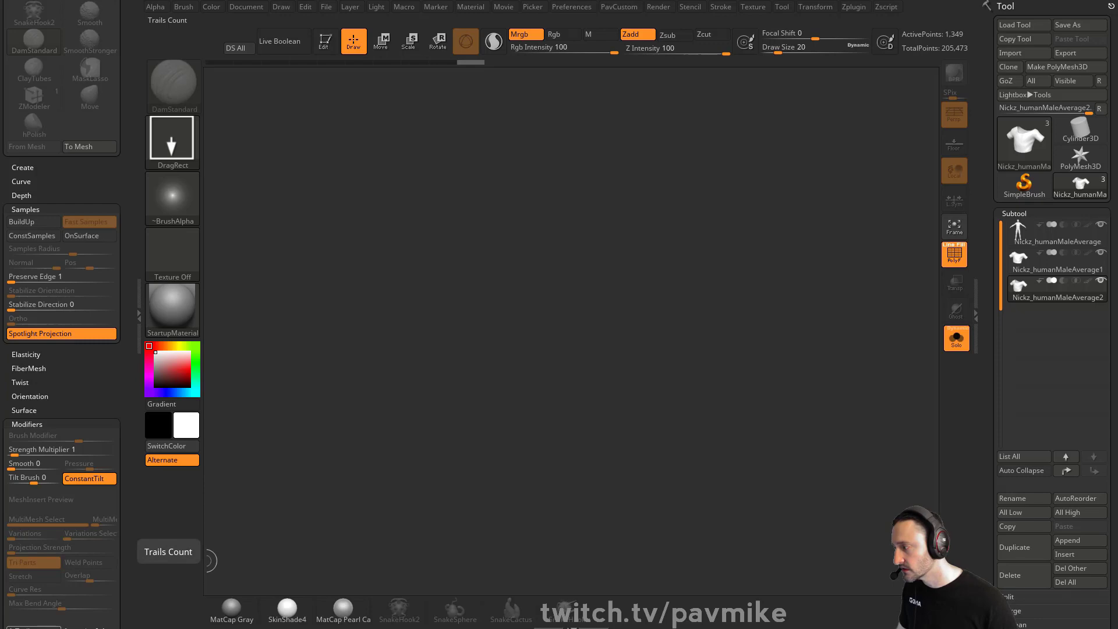
key("alt+Tab")
left_click(338, 34)
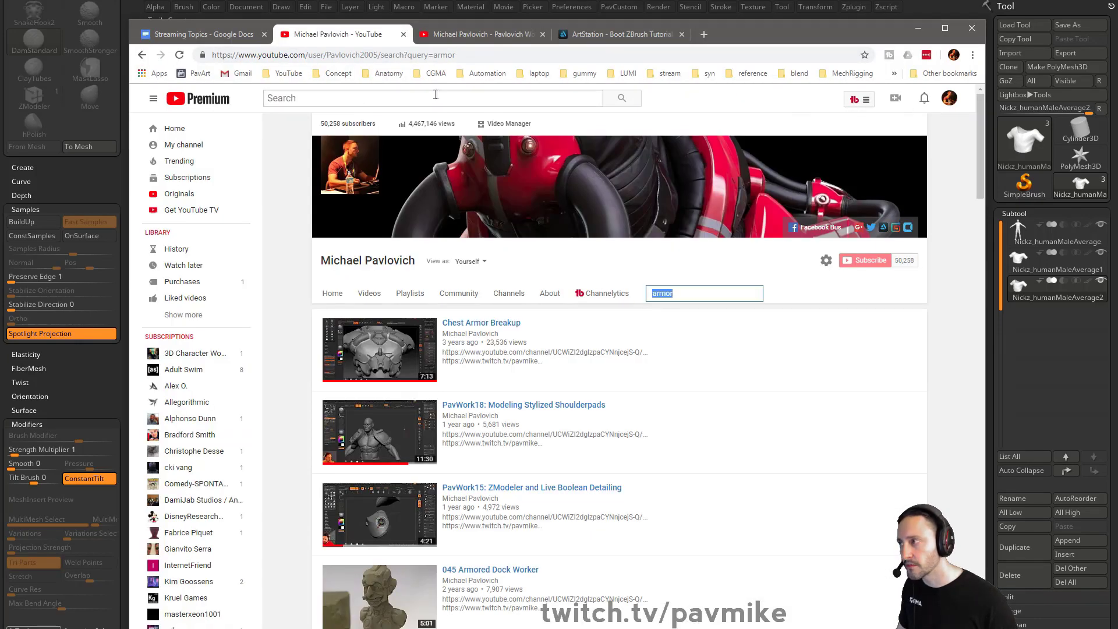
left_click(335, 98)
left_click(699, 293)
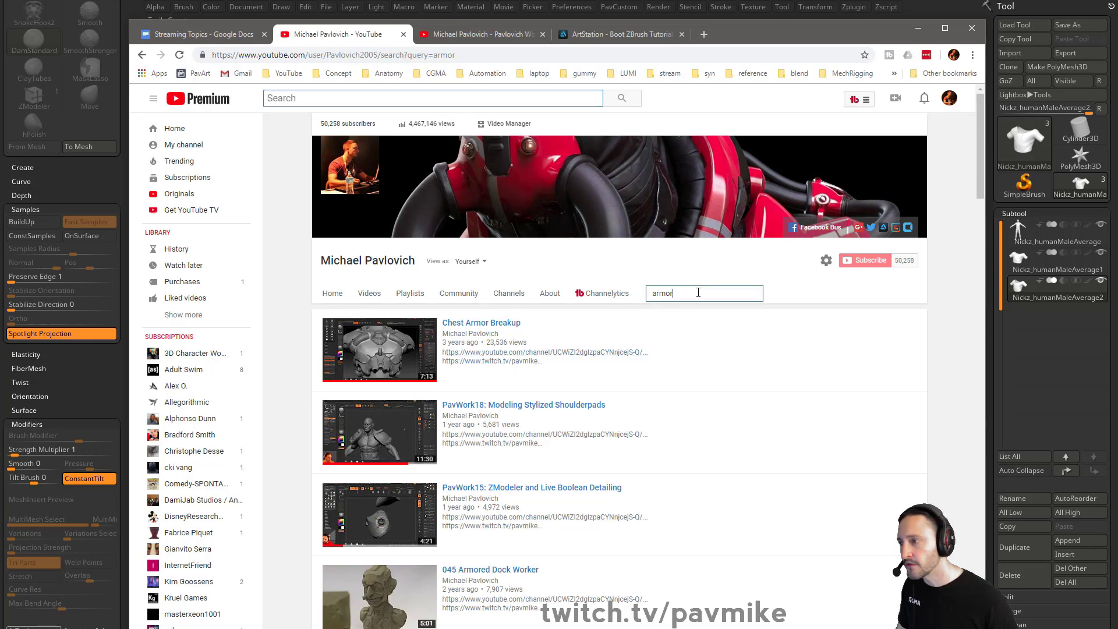
left_click_drag(725, 31, 832, 628)
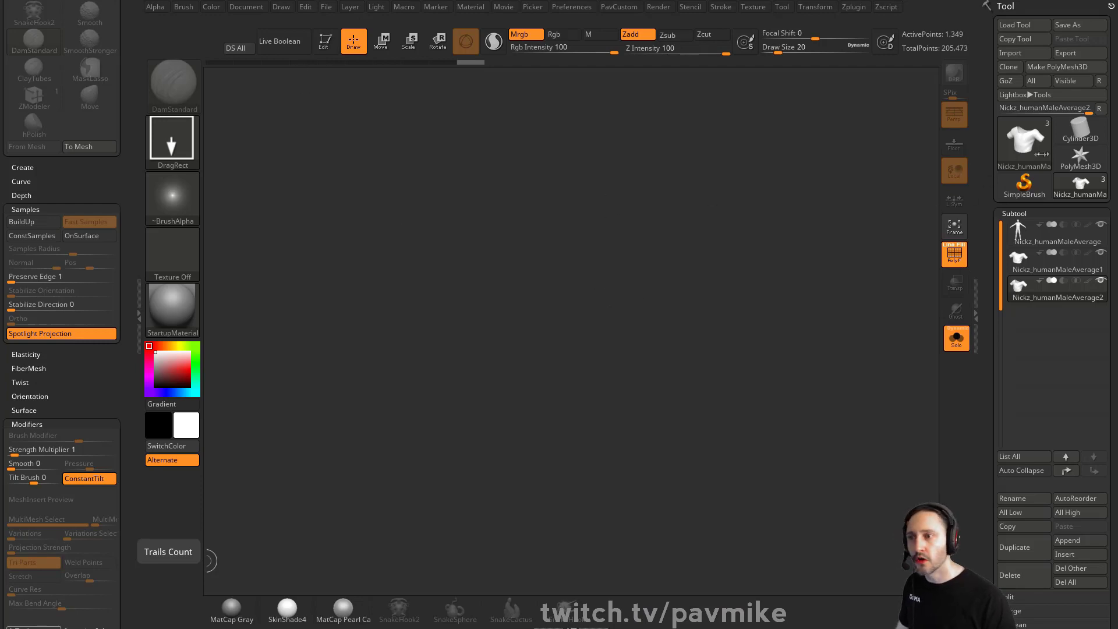
Select the Plane3D tool, draw a plane on the canvas and enter Edit mode
left_click(1024, 185)
left_click(1024, 143)
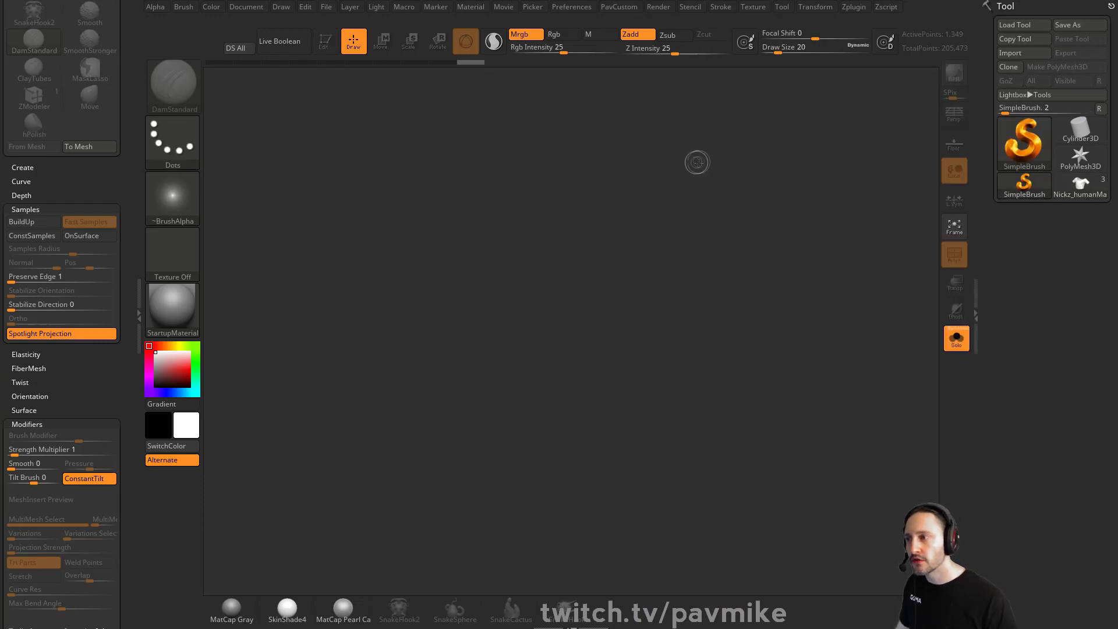
left_click(1020, 146)
left_click(677, 220)
left_click_drag(523, 314, 431, 328)
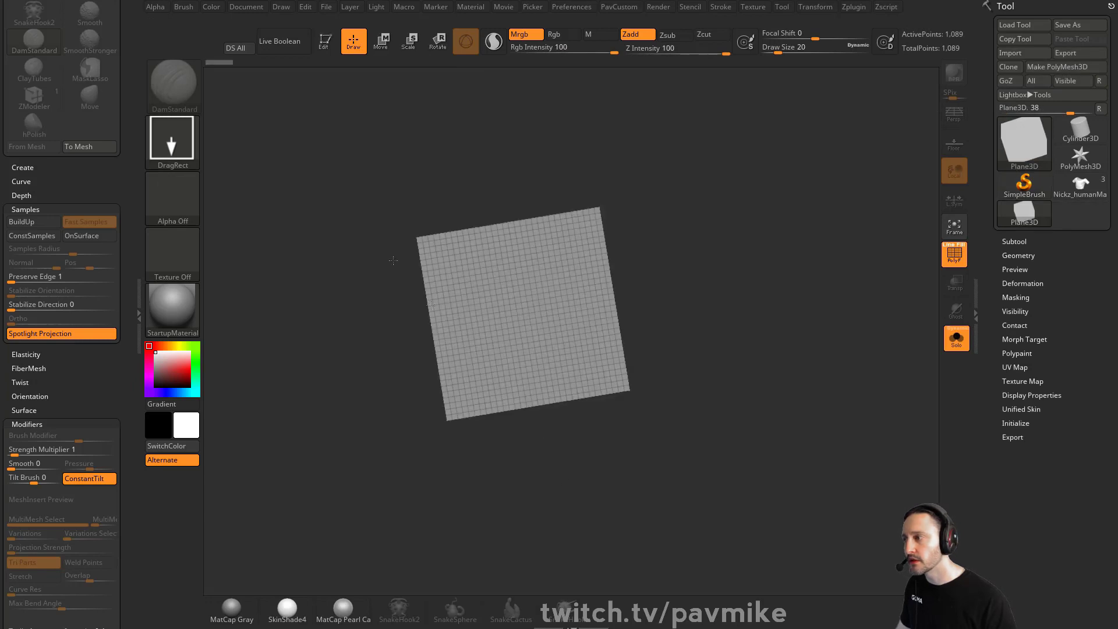
left_click(327, 47)
left_click_drag(879, 425, 927, 430, "shift")
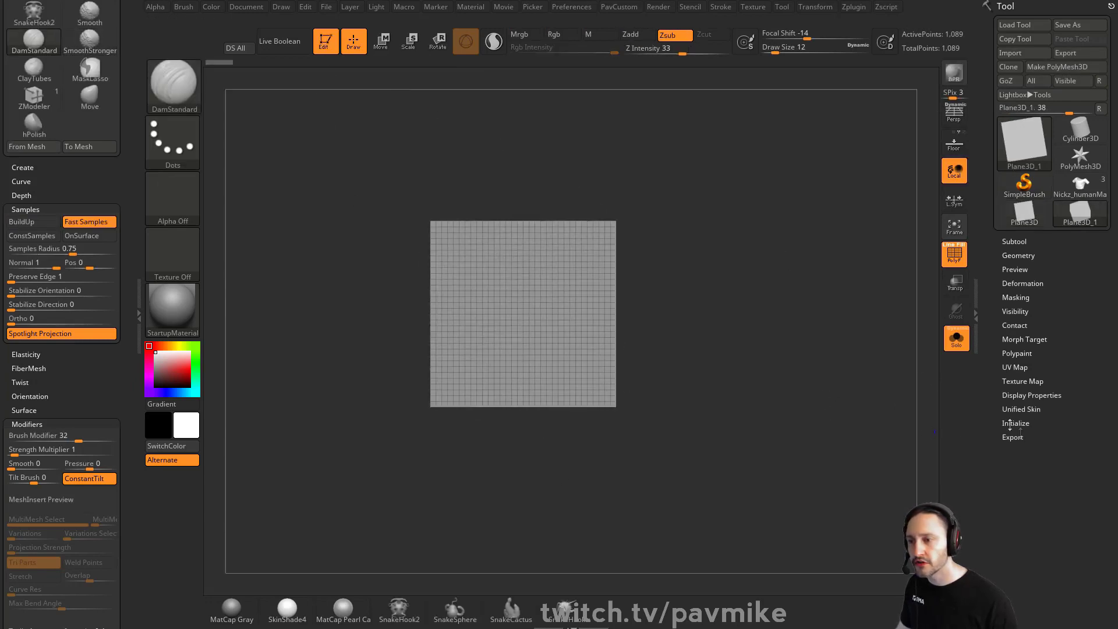
left_click_drag(823, 313, 843, 365, "alt")
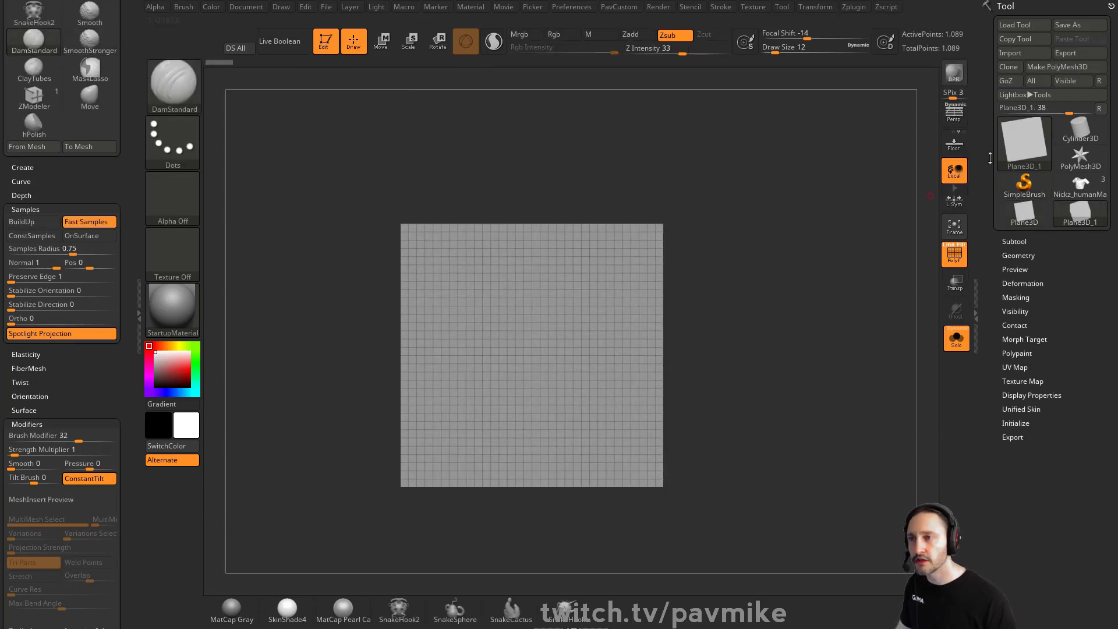
Convert the plane to a PolyMesh3D and open its Geometry settings
left_click(1057, 67)
left_click(1016, 282)
scroll(992, 283, "down", 3)
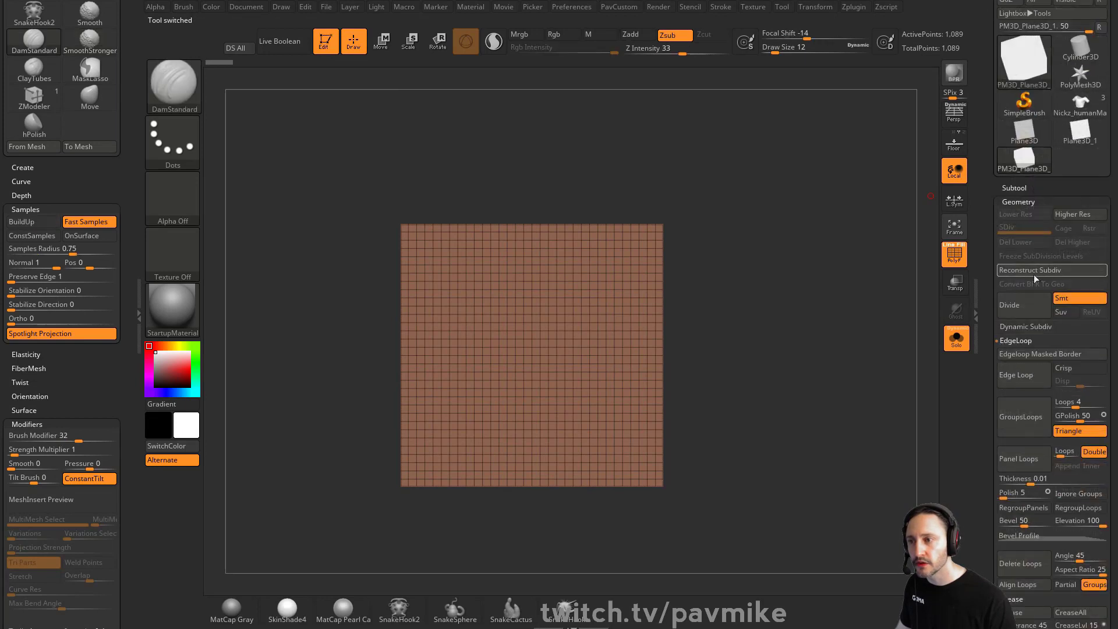
Reconstruct the plane's subdivision levels repeatedly down to its coarsest base
left_click(1036, 270)
left_click(1039, 270)
left_click(1042, 271)
left_click(1044, 272)
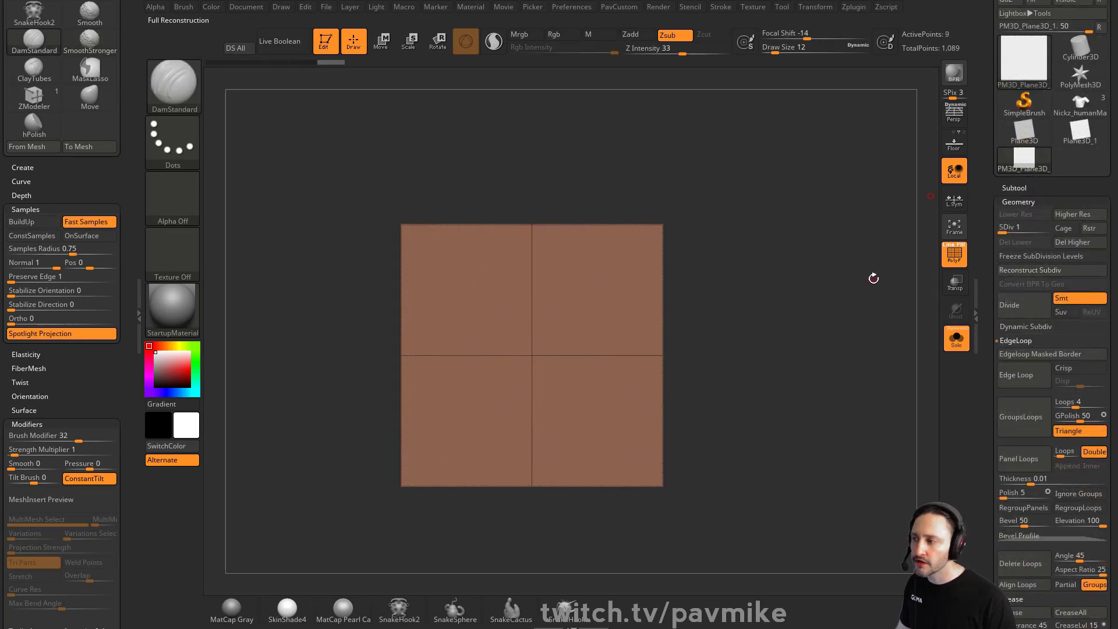
left_click(1037, 269)
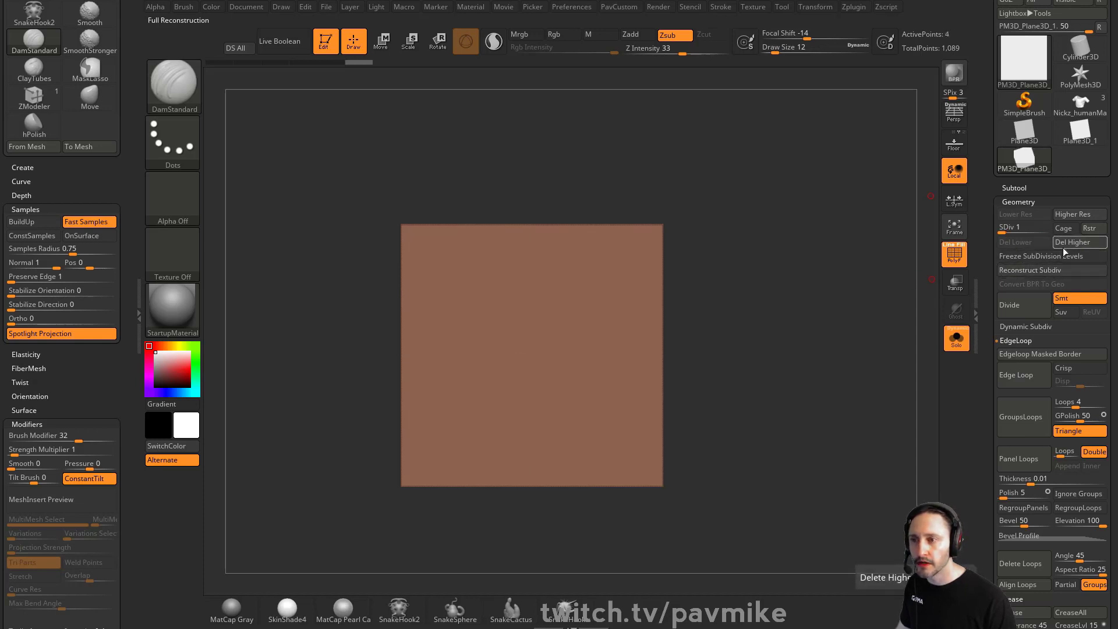
Switch to the ZModeler brush and delete the plane's higher subdivision levels
key("b")
key("z")
key("m")
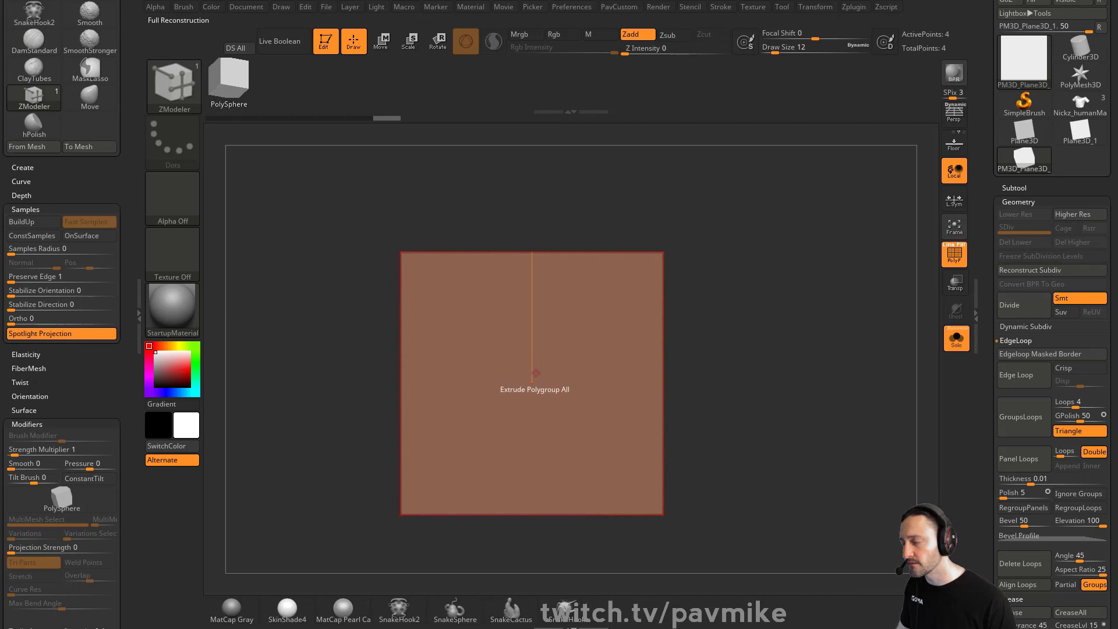
key("ctrl+z")
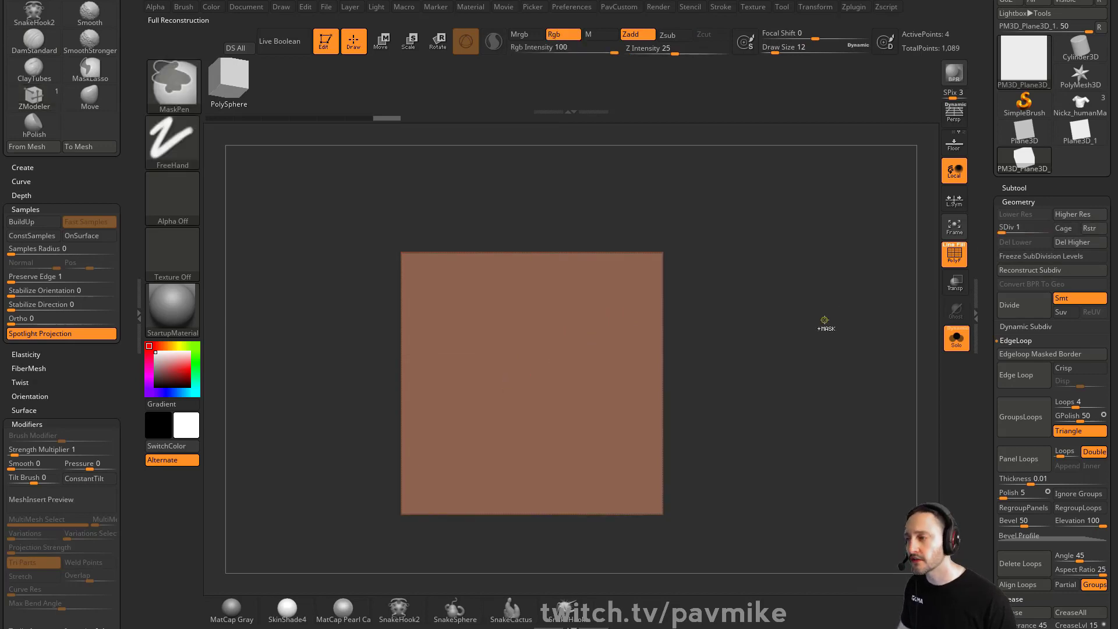
left_click(1073, 242)
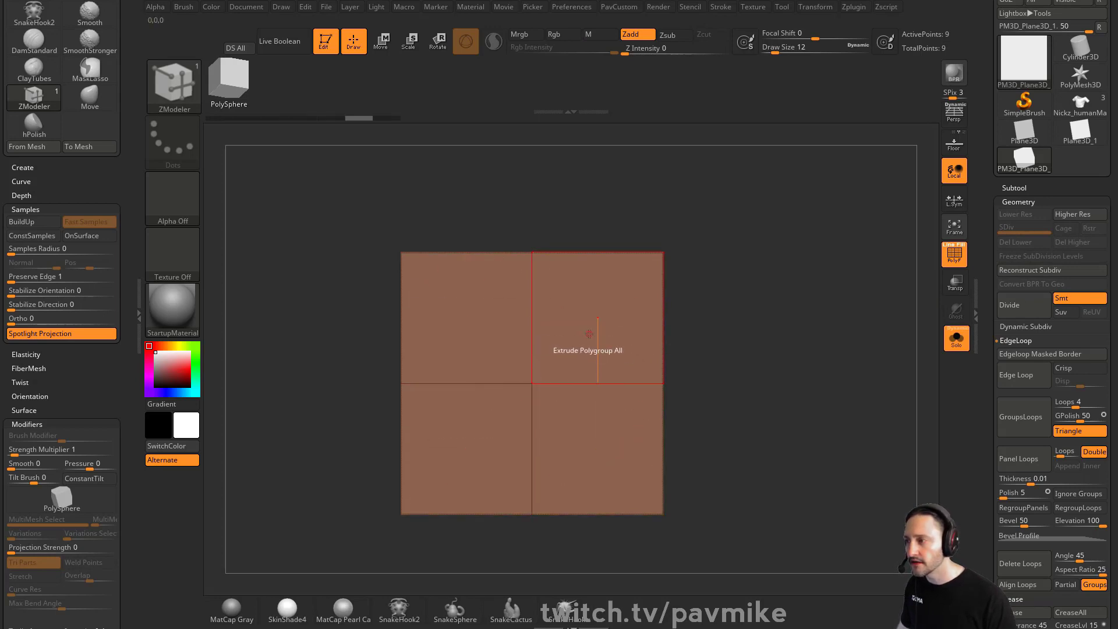
Inset the plane's polygroups with the ZModeler Inset action
key("space")
left_click(587, 210)
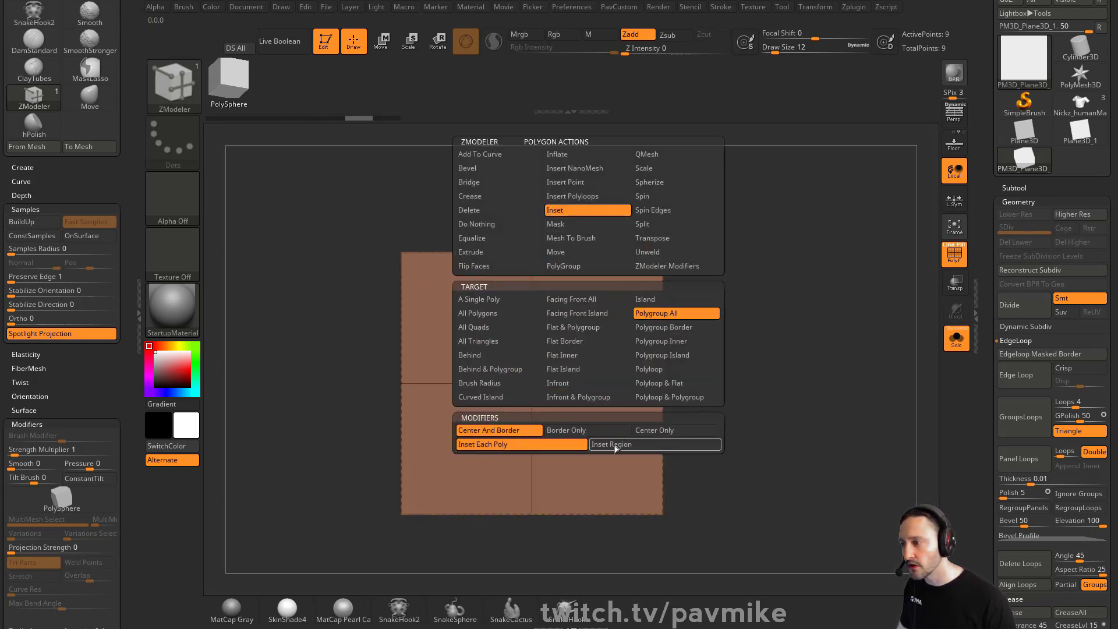
left_click(594, 330)
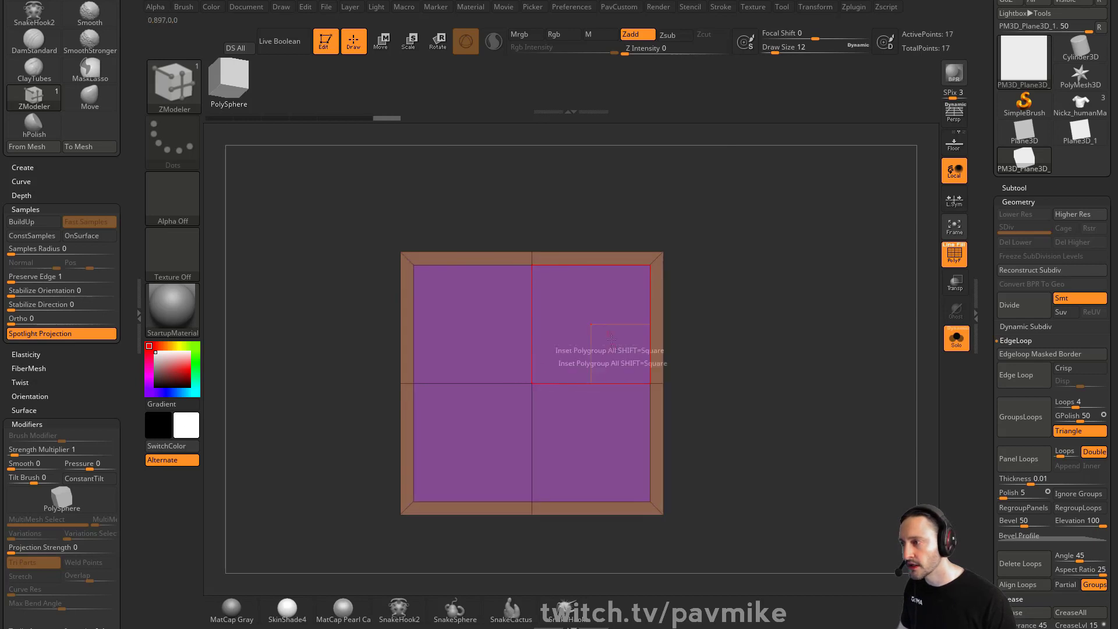
Delete the inset inner polygroup, then undo both the deletion and the inset
key("space")
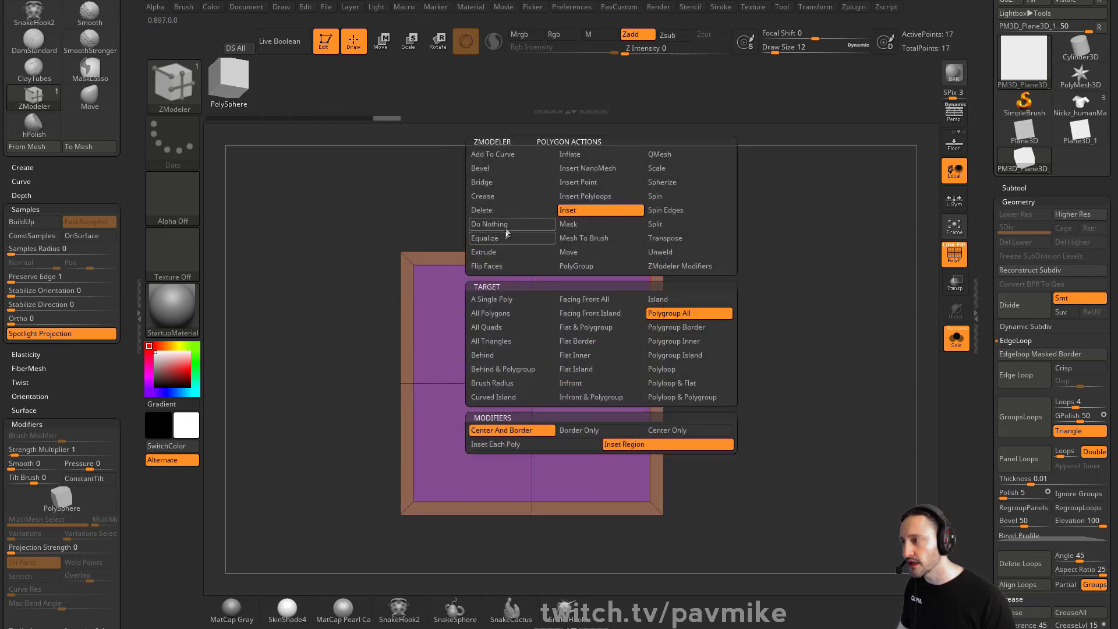
left_click(489, 210)
left_click(536, 314)
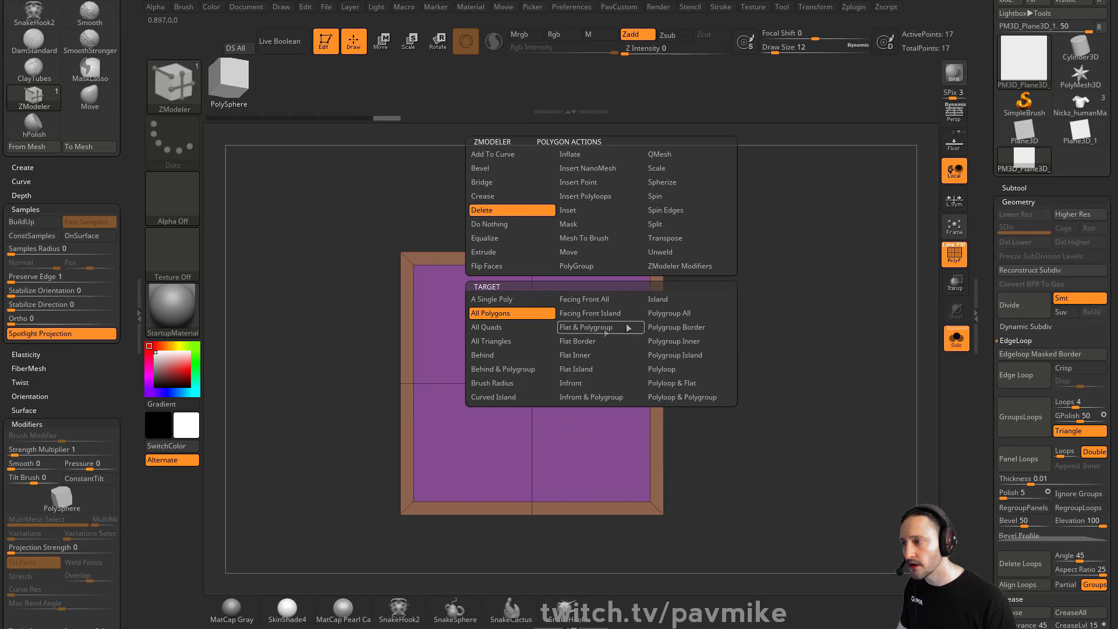
left_click(680, 314)
left_click(618, 333)
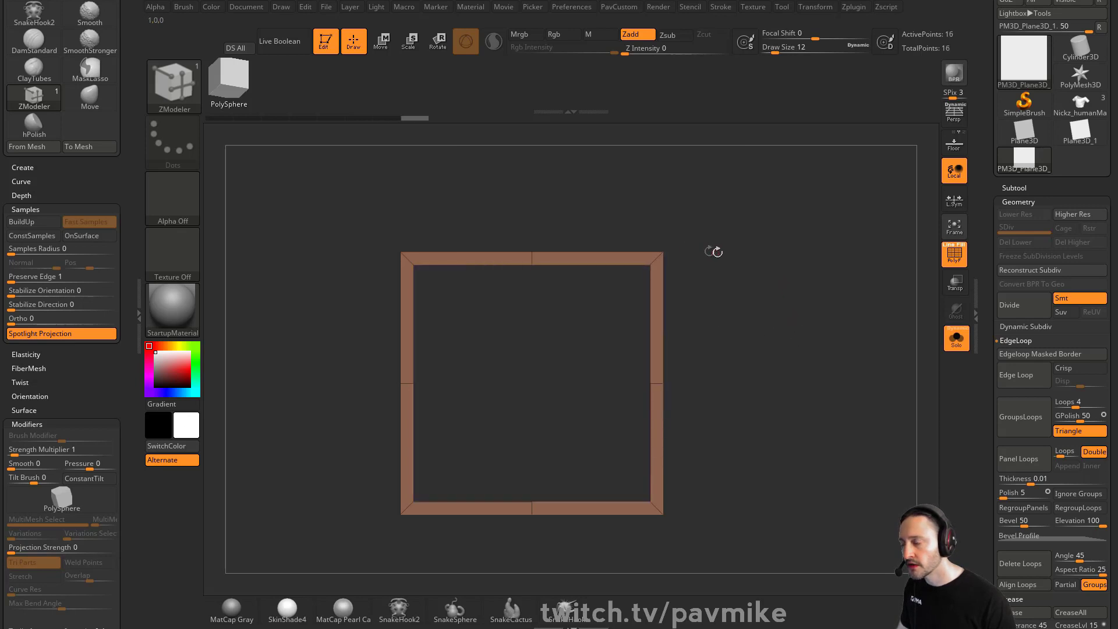
key("ctrl+z")
key("ctrl+z")
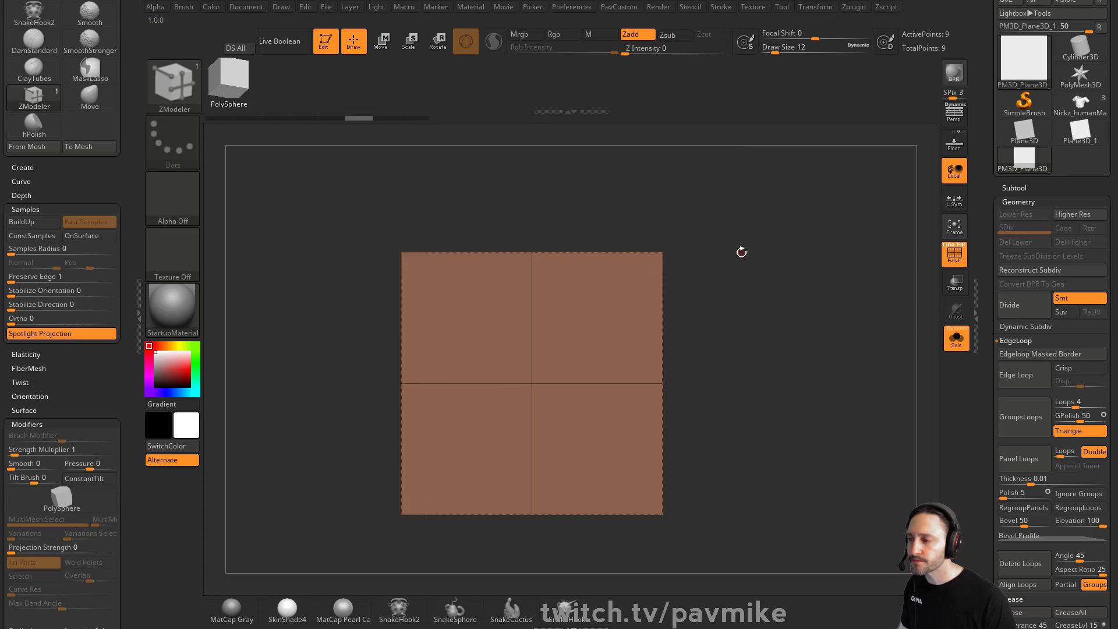
Insert edge loops close to the plane's outer borders with the edge Insert action
key("space")
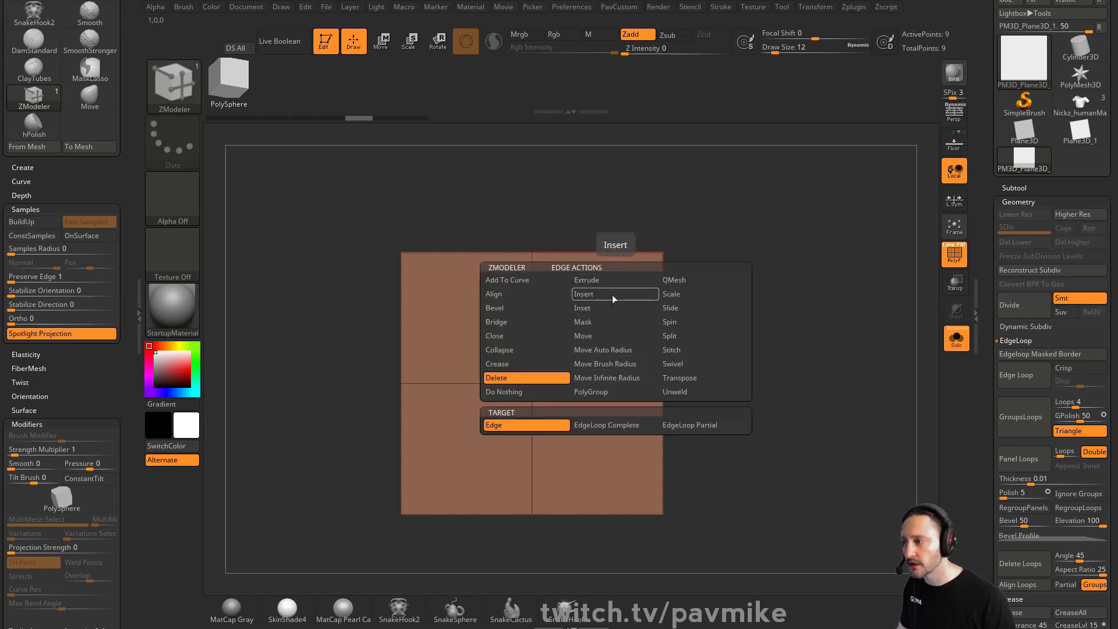
left_click(613, 294)
left_click(534, 426)
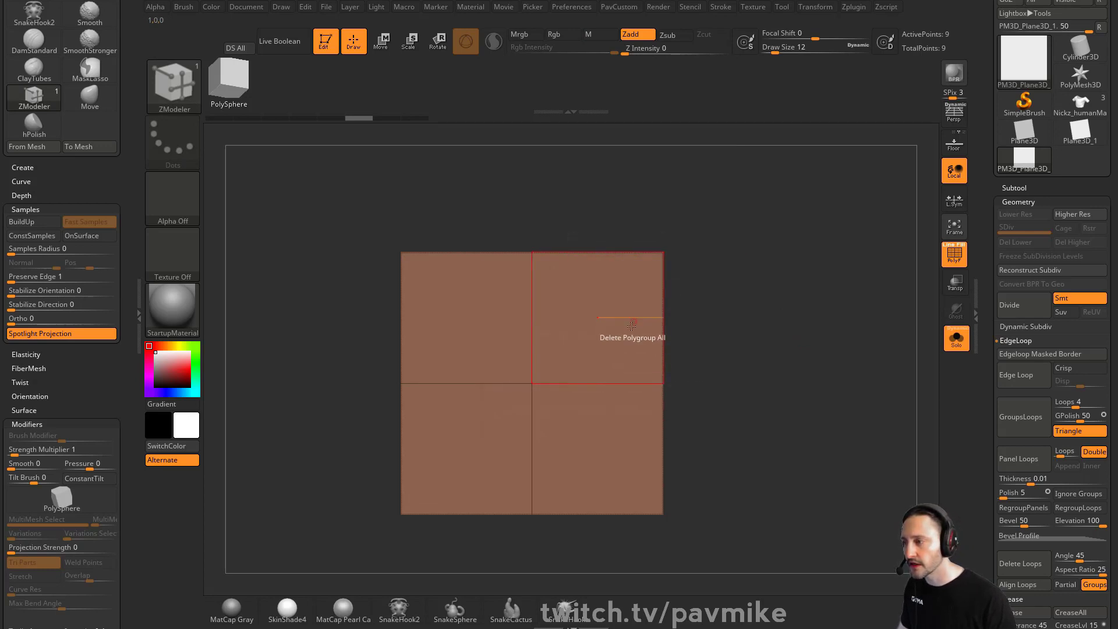
left_click(649, 383)
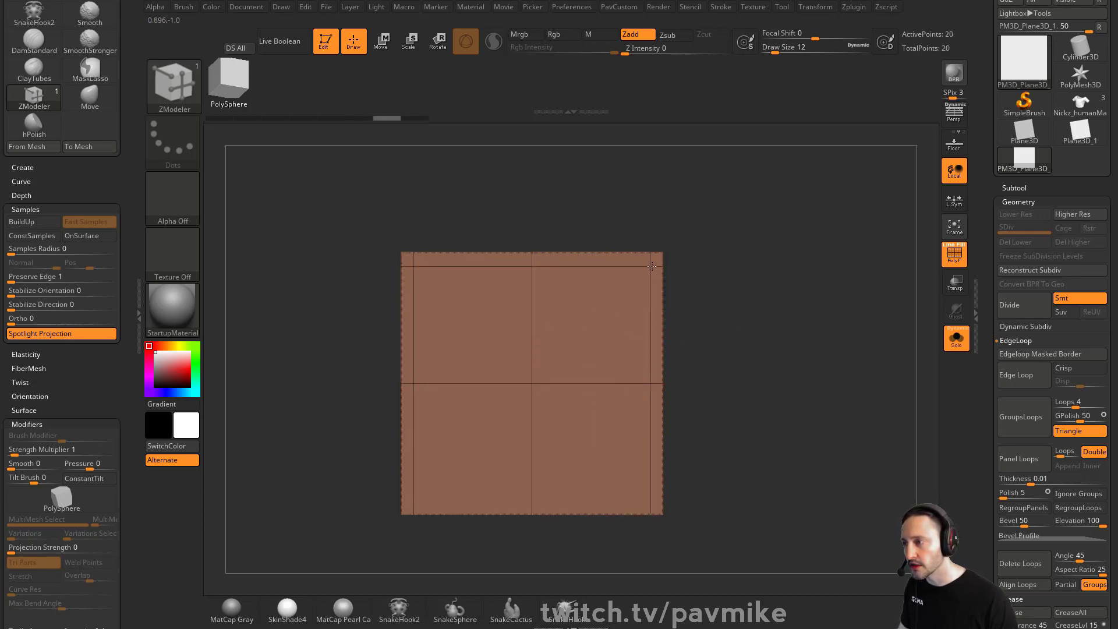
Insert another edge loop close to the plane's top border
key("ctrl")
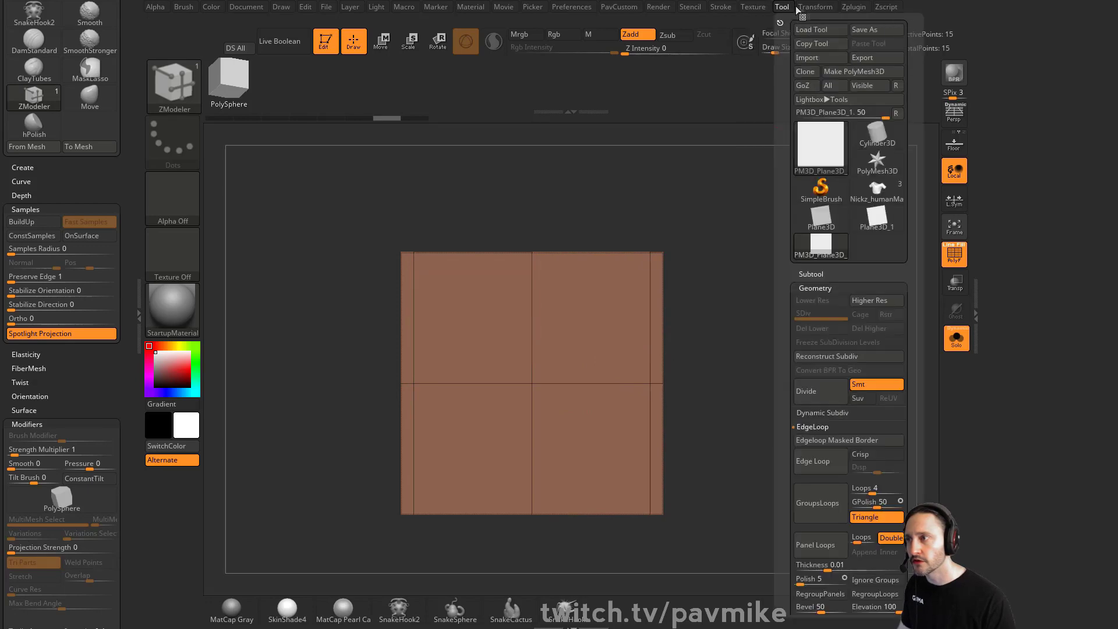
mouse_move(809, 7)
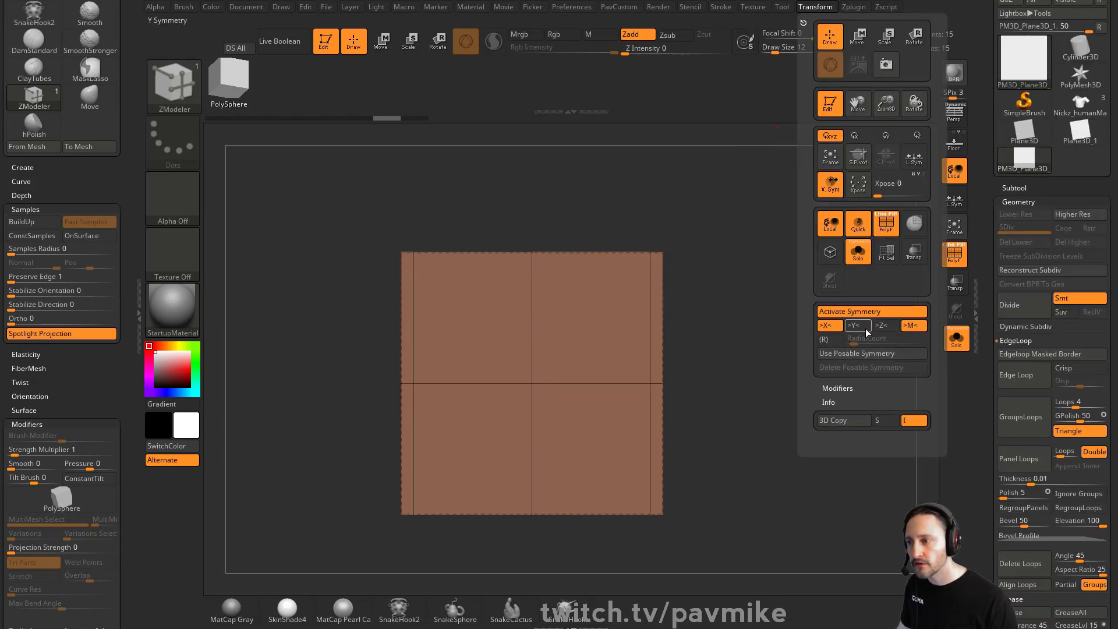
left_click_drag(650, 274, 648, 266)
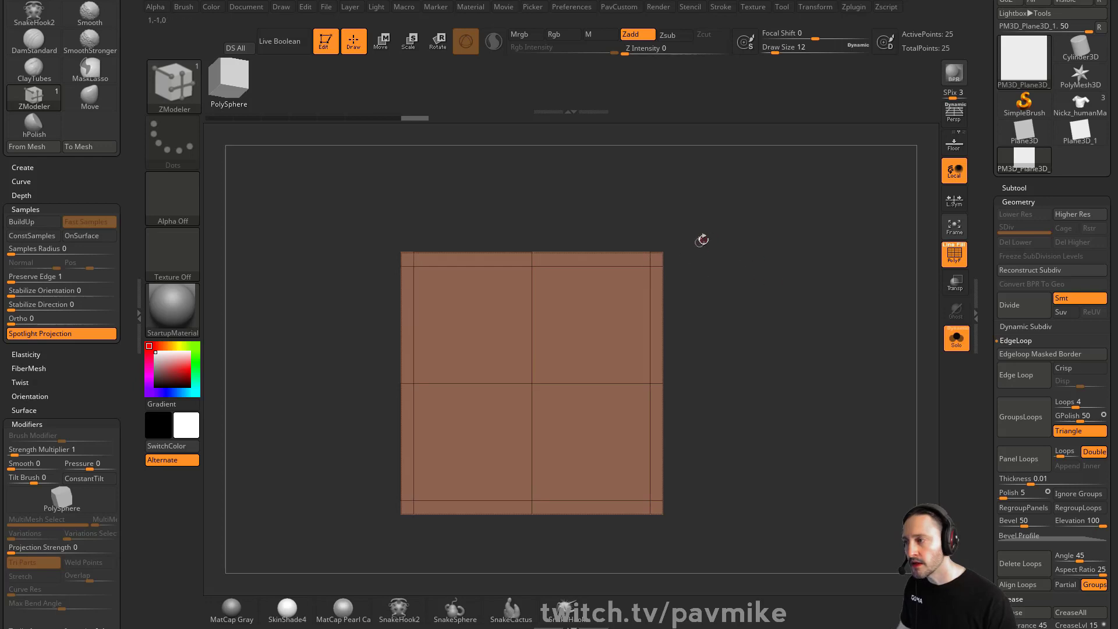
Delete the plane's inner polygons, leaving a thin square frame
left_click(594, 321, "alt")
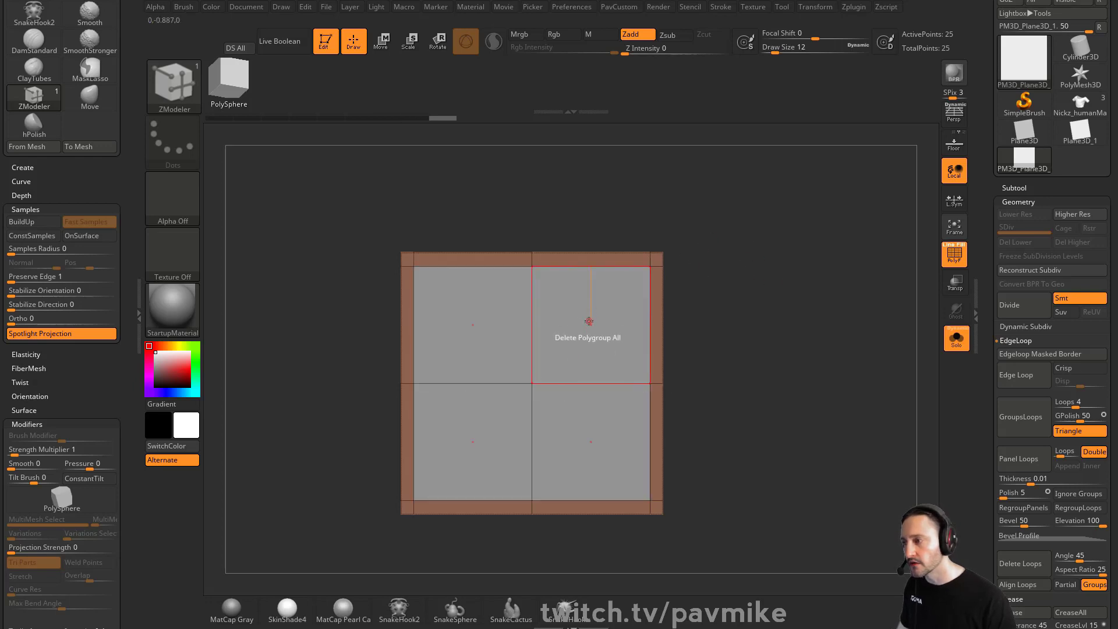
key("space")
left_click(599, 329)
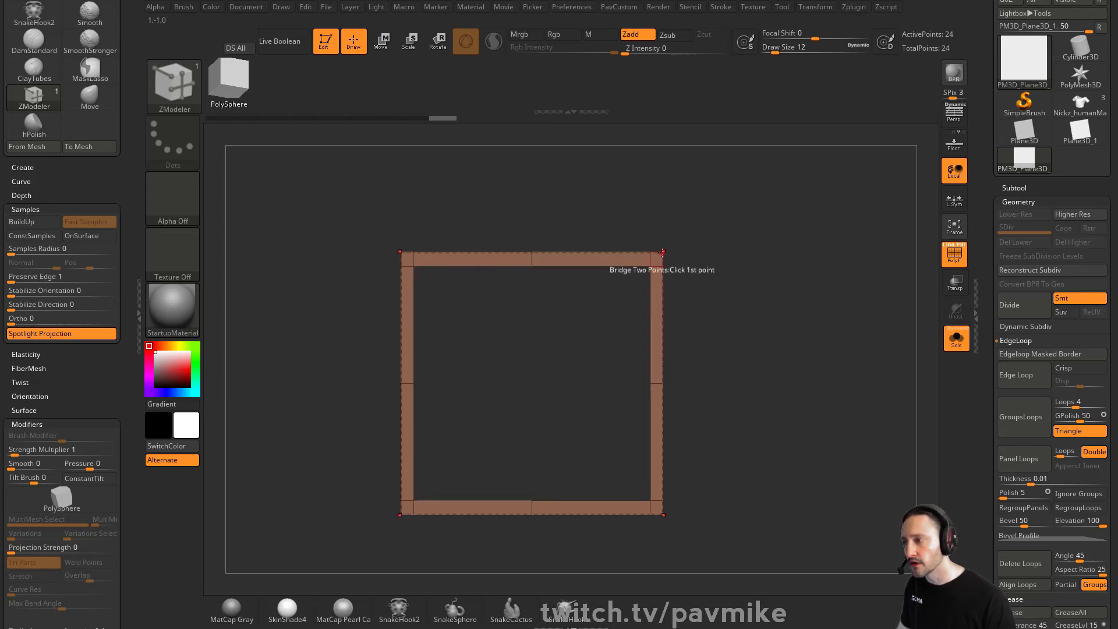
Delete the frame's corner points to chamfer its four corners
key("space")
left_click(579, 278)
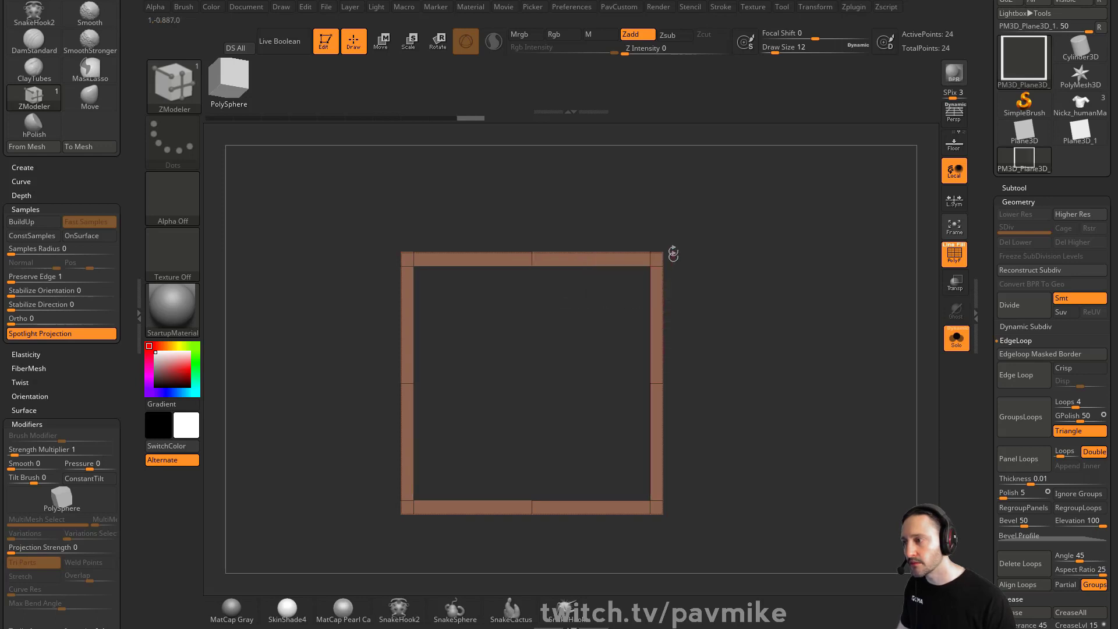
left_click(662, 252)
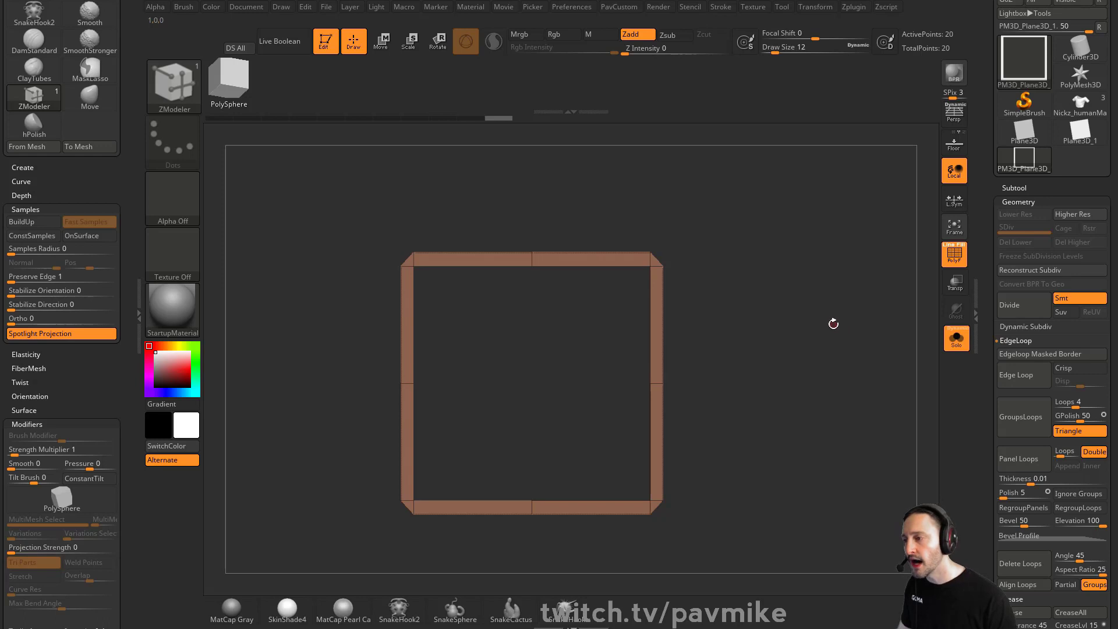
left_click_drag(822, 325, 768, 261)
left_click_drag(750, 300, 667, 279, "shift")
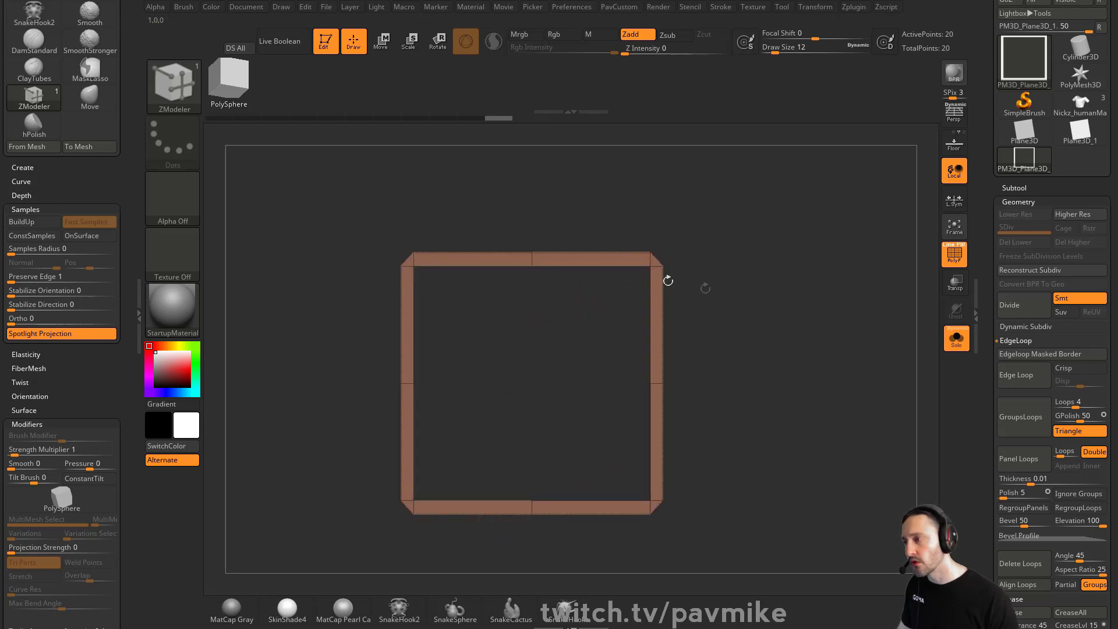
Delete the middle edge loops crossing the frame
key("space")
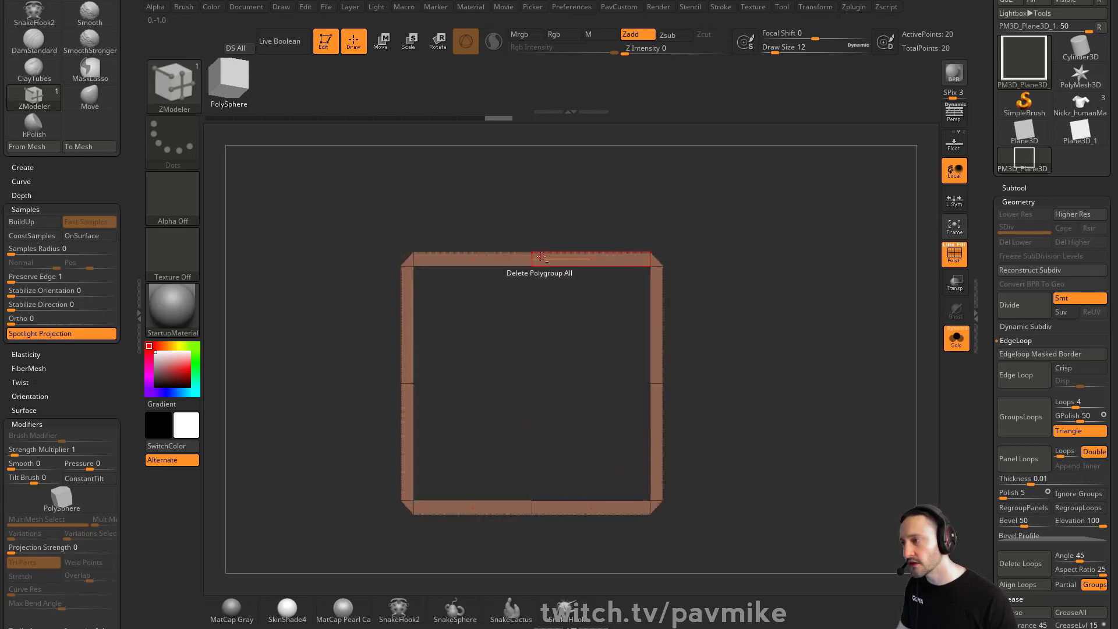
left_click(531, 259, "alt")
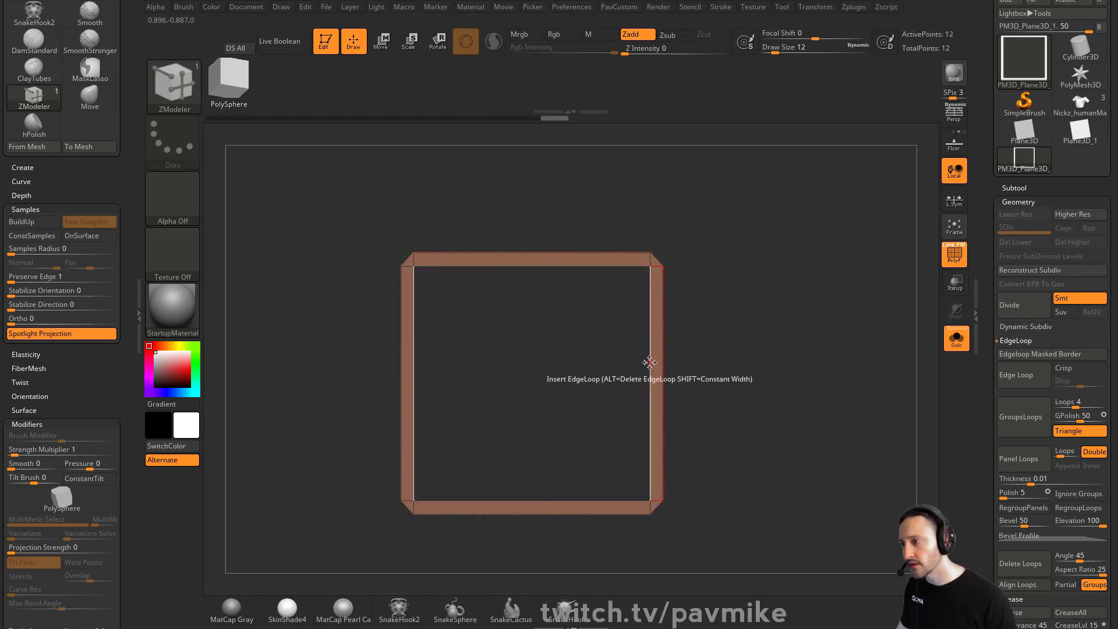
Insert multiple edge loops along the frame's sides, top and bottom
key("space")
left_click(646, 295)
left_click(577, 431)
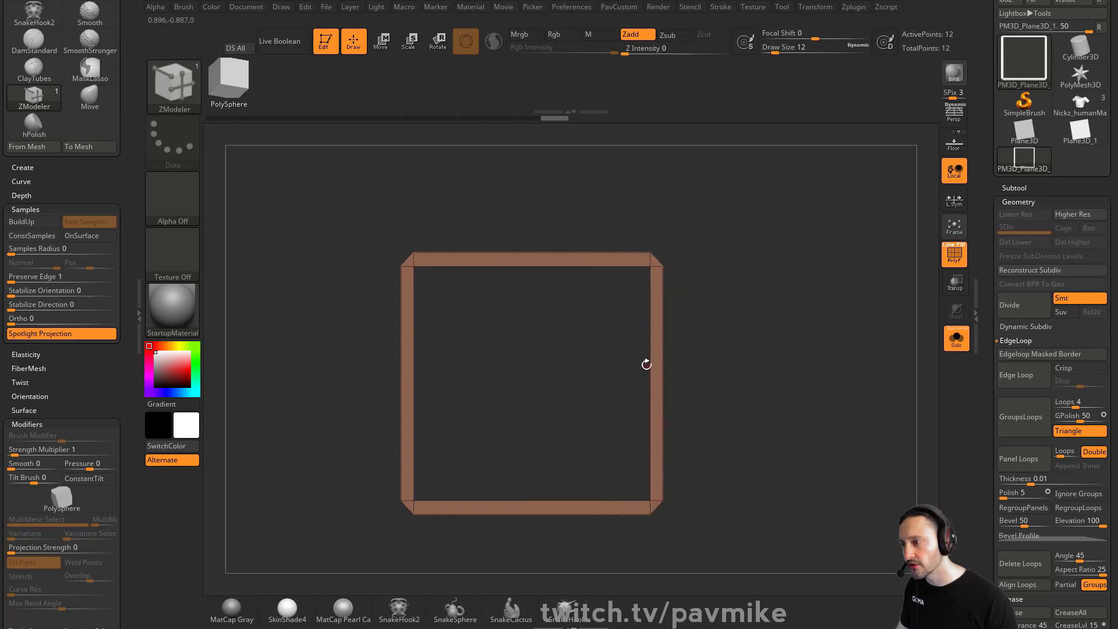
left_click_drag(648, 334, 649, 320)
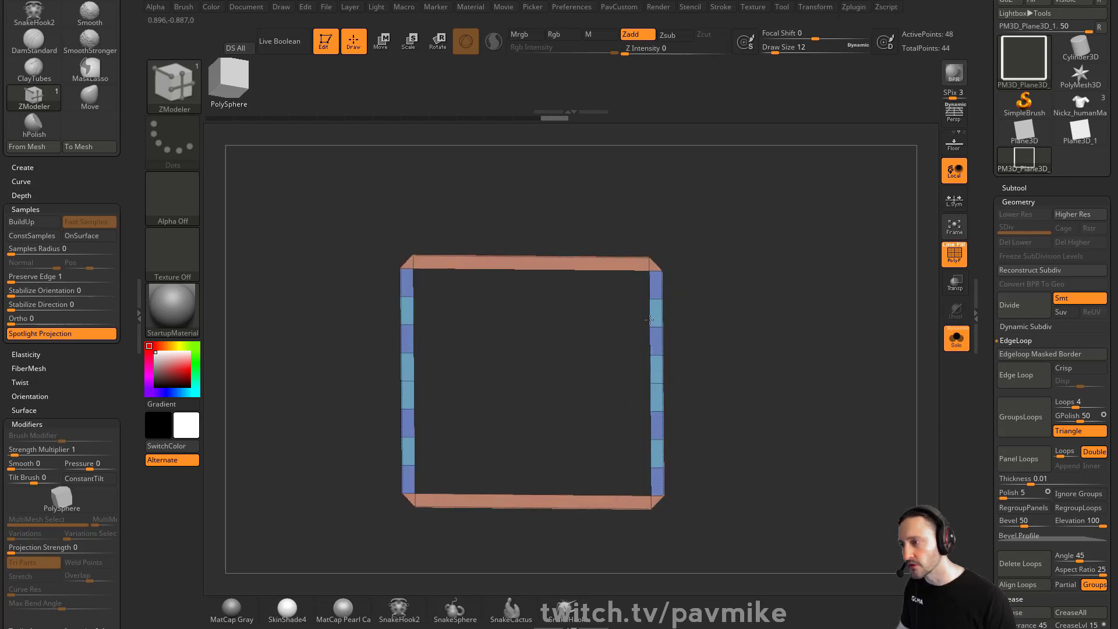
left_click(553, 278)
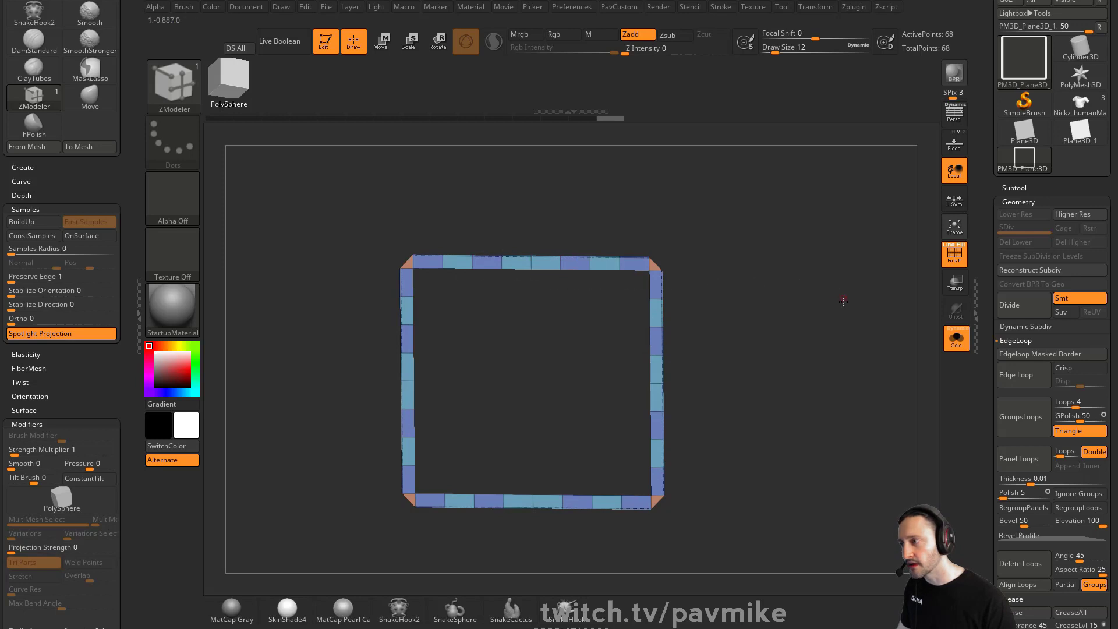
Merge the whole frame into a single polygroup
mouse_move(843, 301)
left_mouse_down()
mouse_move(841, 319)
mouse_move(830, 311)
left_mouse_up()
key("ctrl+w")
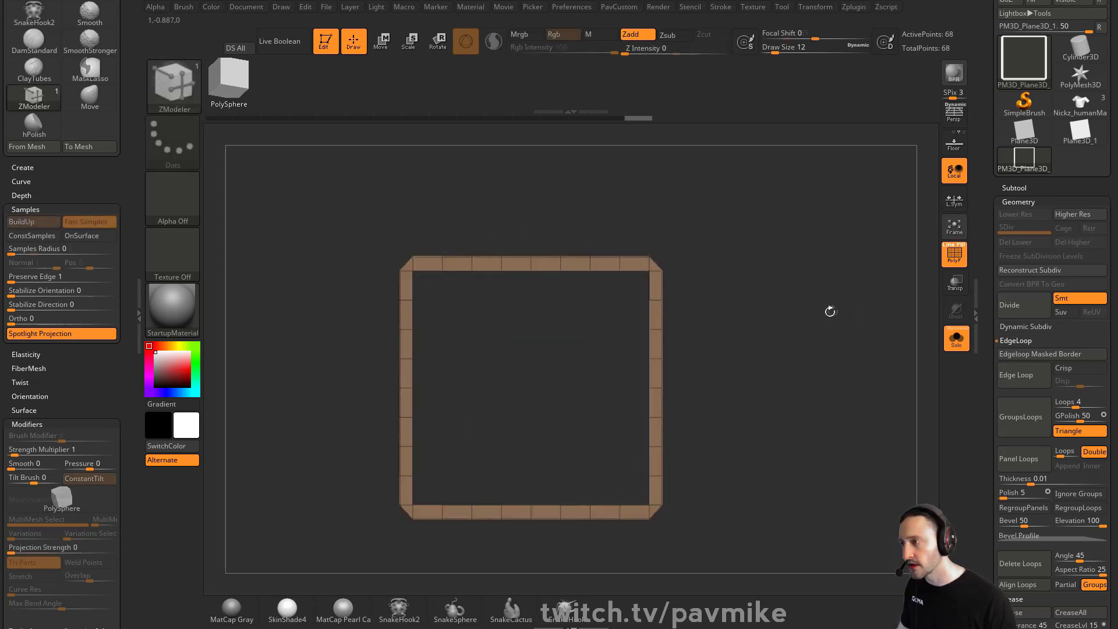
Rotate the frame 45 degrees into a diamond orientation
key("w")
mouse_move(557, 341)
left_mouse_down()
mouse_move(576, 359)
mouse_move(573, 376)
left_mouse_up()
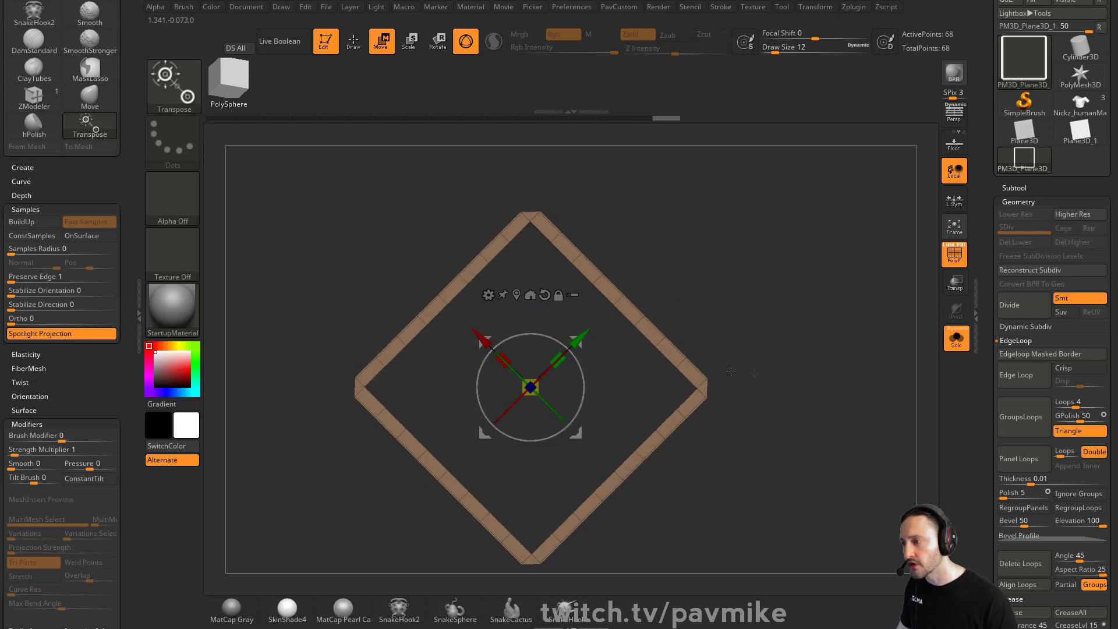
key("q")
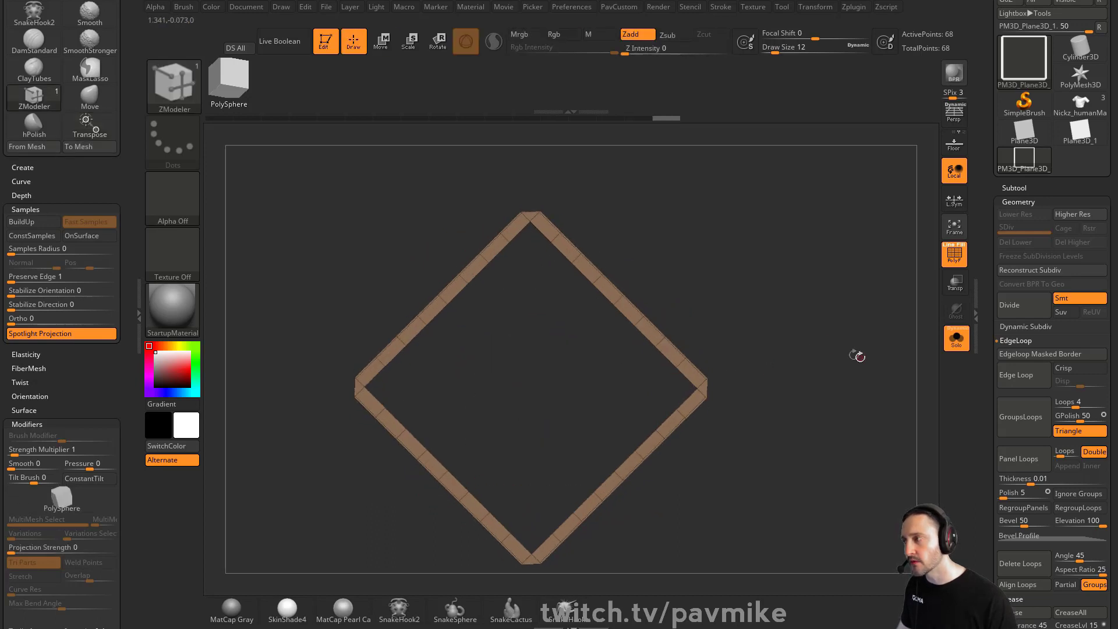
left_click_drag(823, 344, 827, 327, "alt")
key("shift")
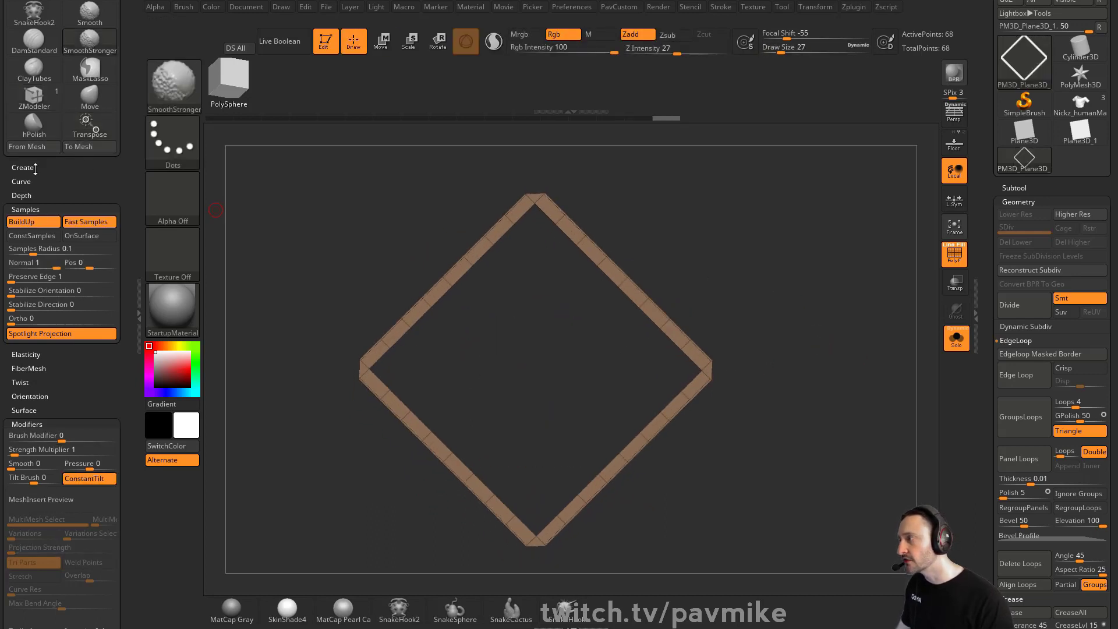
Switch the active tool to the cropped shirt mesh
left_click(35, 168)
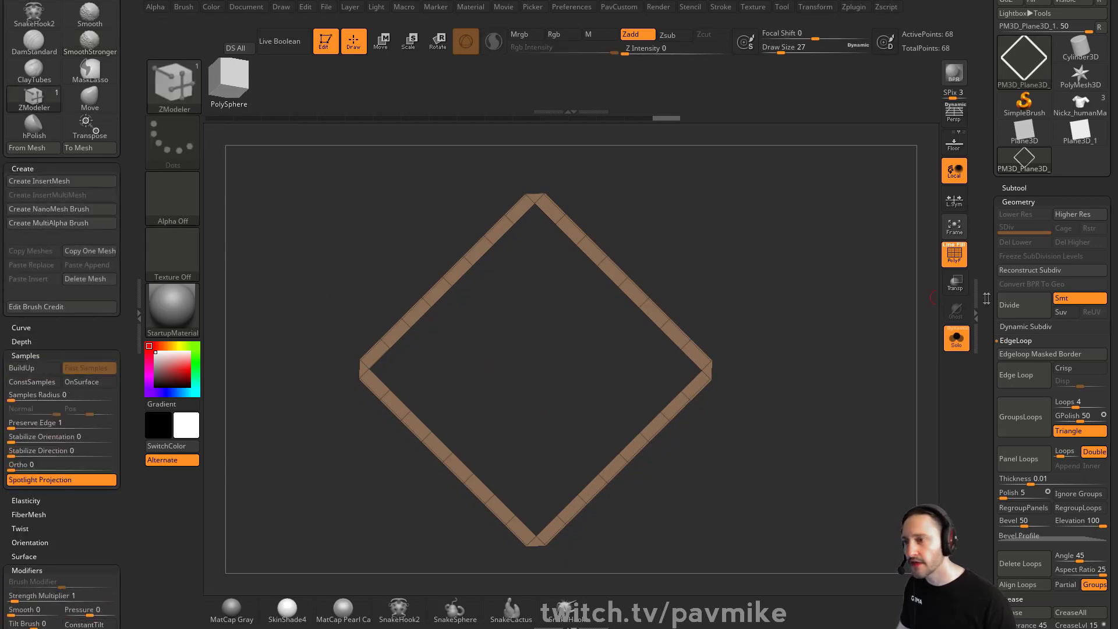
left_click_drag(986, 298, 993, 362)
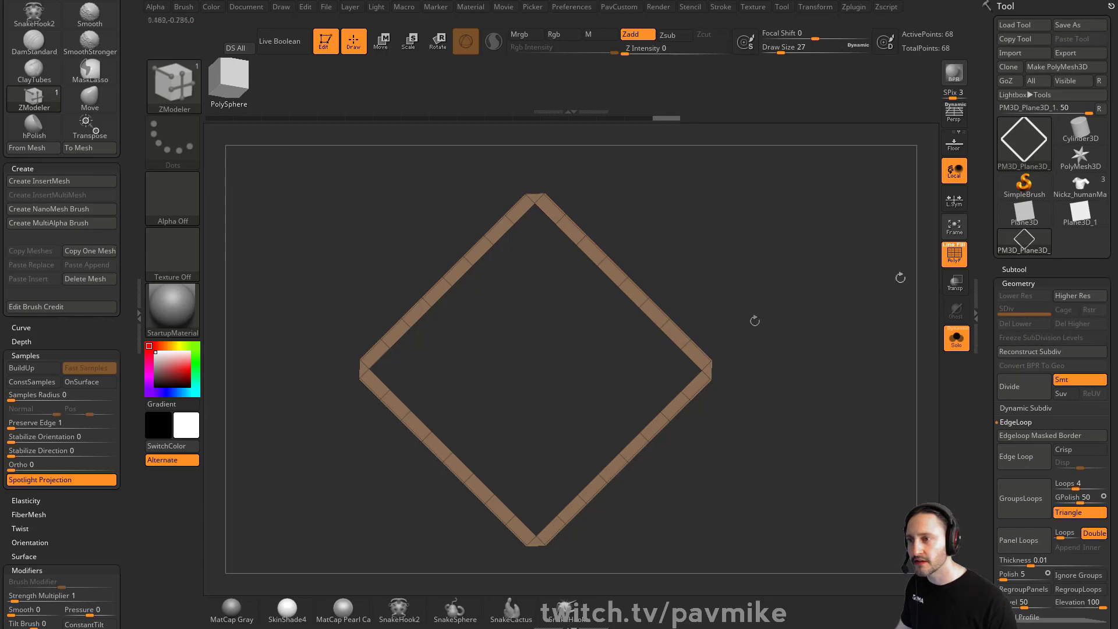
left_click(1080, 186)
left_click_drag(769, 276, 783, 358, "alt")
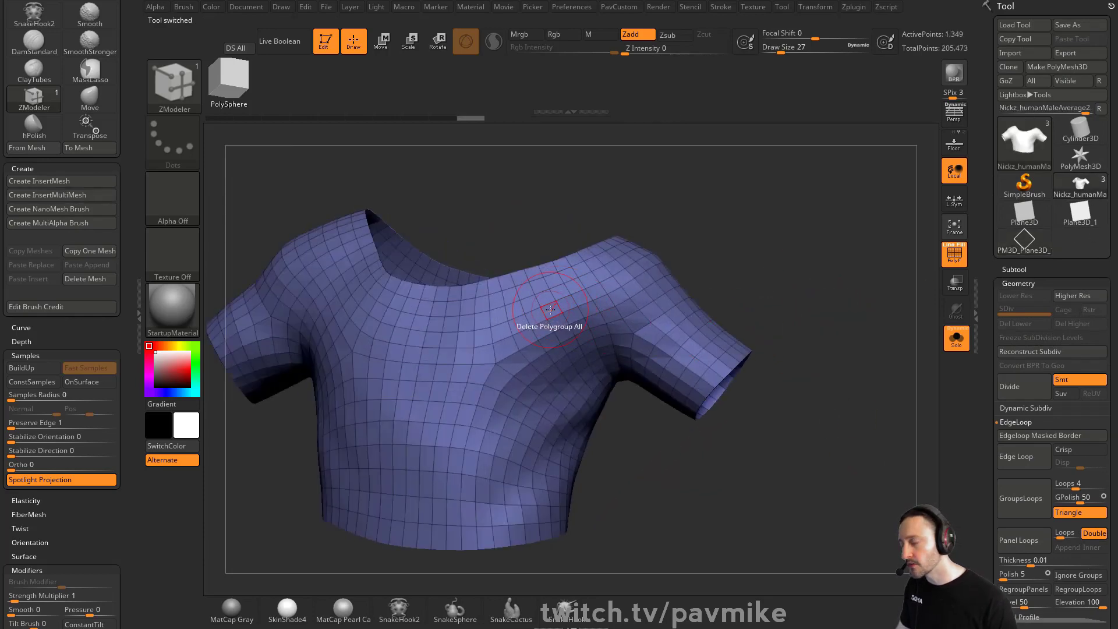
Insert the frame mesh as NanoMesh across all polygroups of the cropped shirt using ZModeler
key("space")
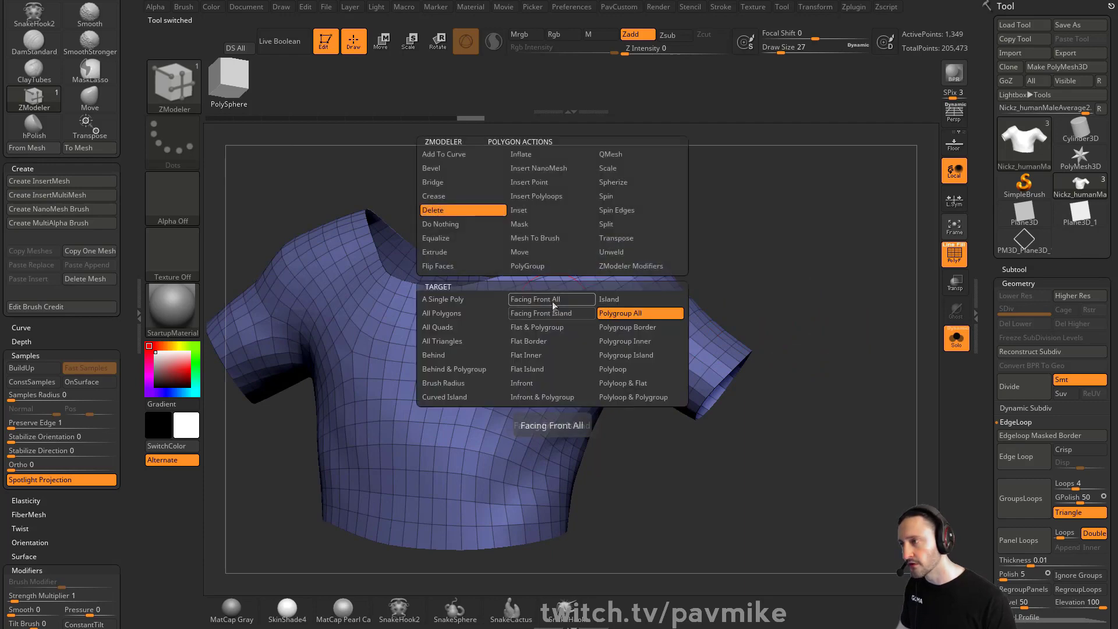
left_click(553, 168)
left_click(628, 319)
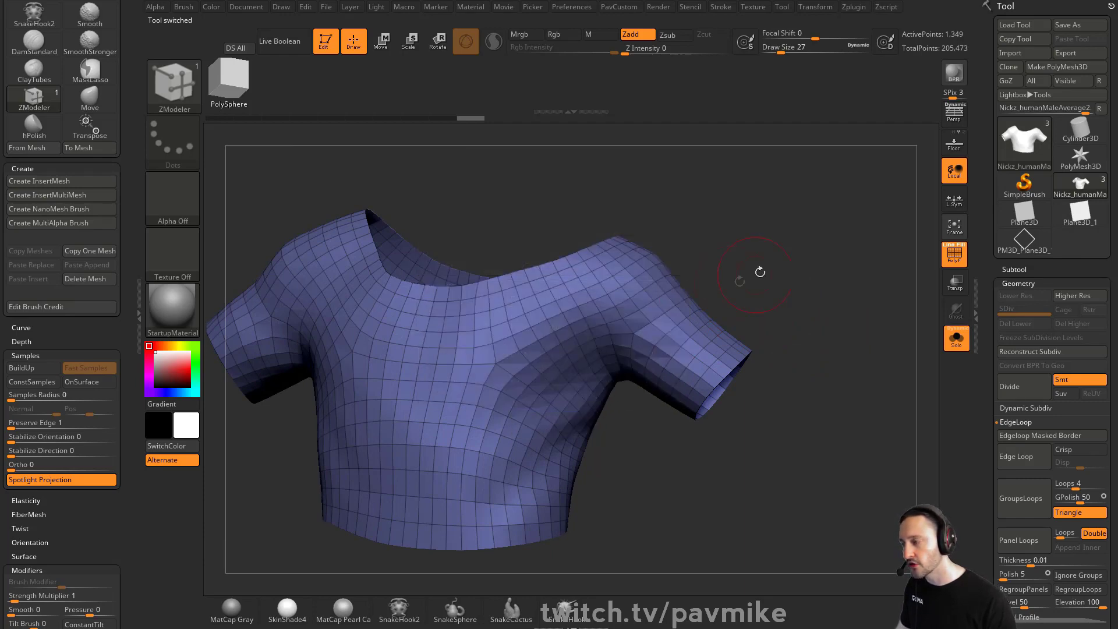
left_click_drag(758, 269, 812, 242)
key("F1")
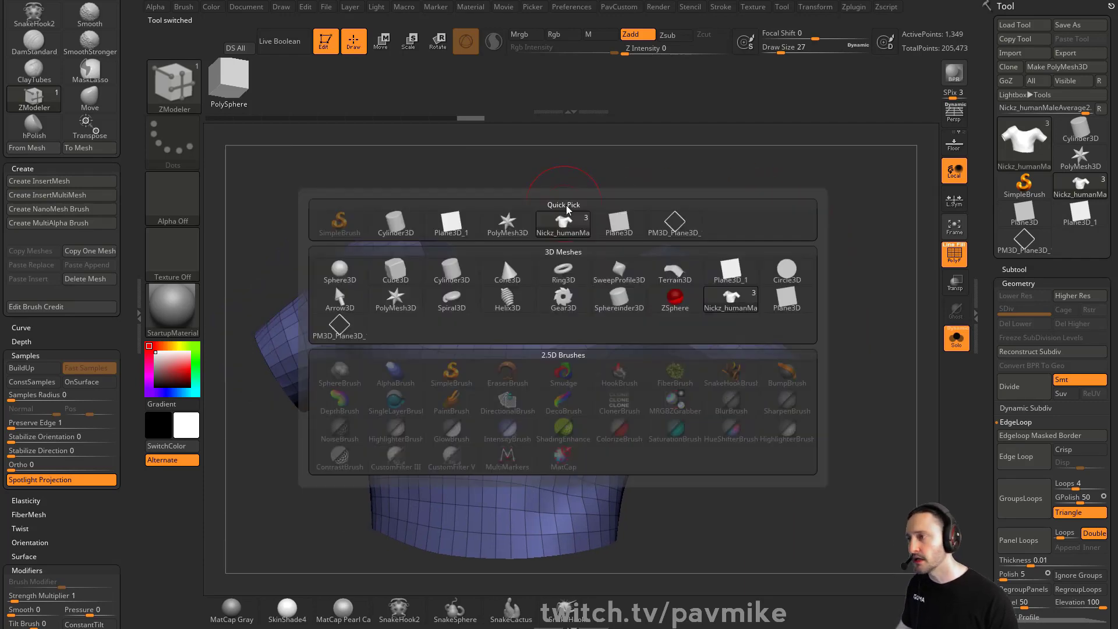
left_click(684, 232)
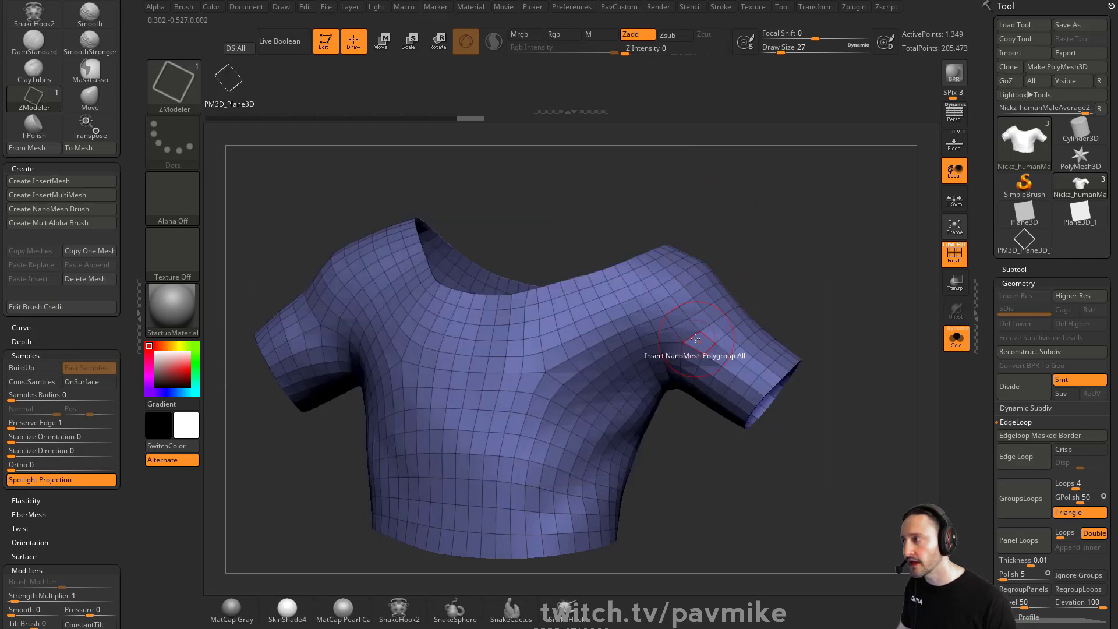
mouse_move(797, 253)
left_mouse_down("alt")
mouse_move(814, 240)
mouse_move(807, 232)
left_mouse_up("alt")
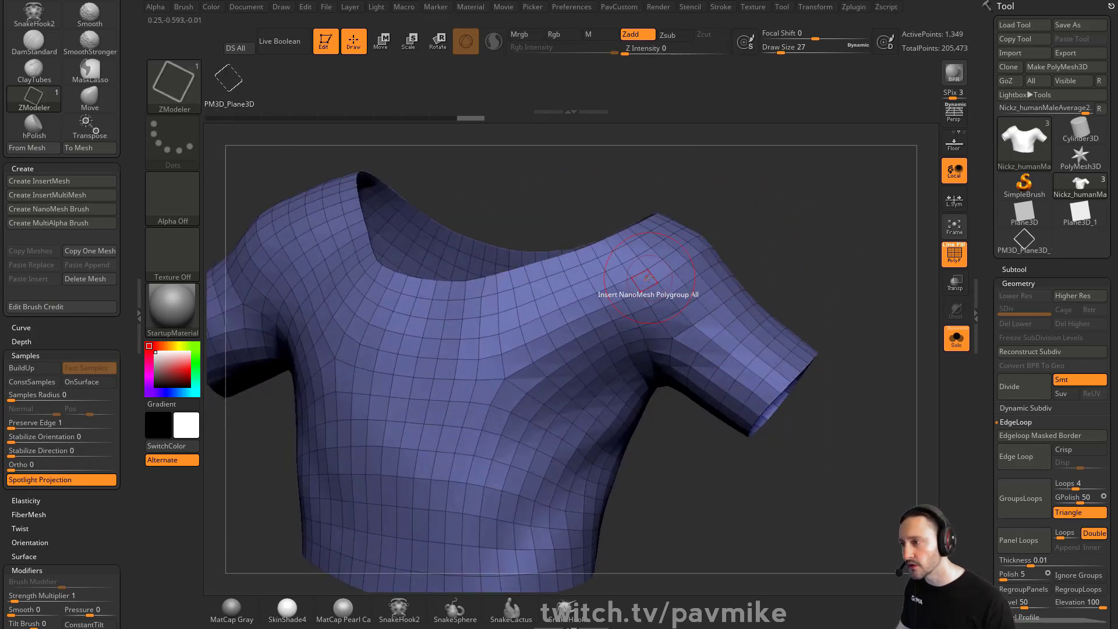
left_click(646, 286)
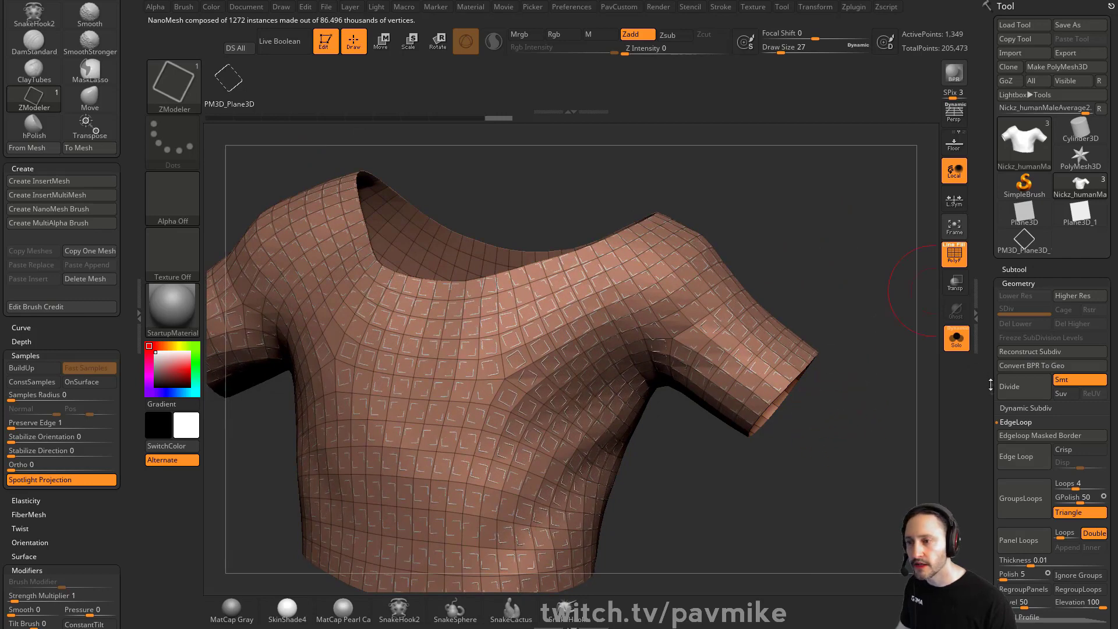
Set the NanoMesh size to 1 and switch its placement mode to Fill
scroll(990, 385, "down", 10)
key("shift")
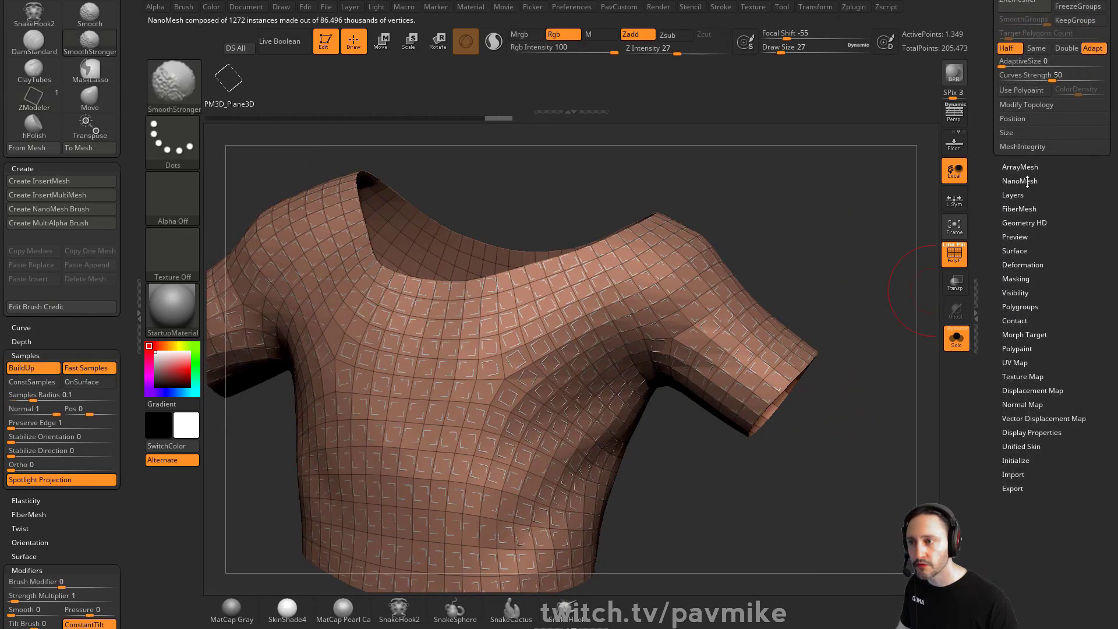
left_click(1027, 181)
mouse_move(838, 250)
left_mouse_down("alt")
mouse_move(855, 236)
mouse_move(848, 252)
left_mouse_up("alt")
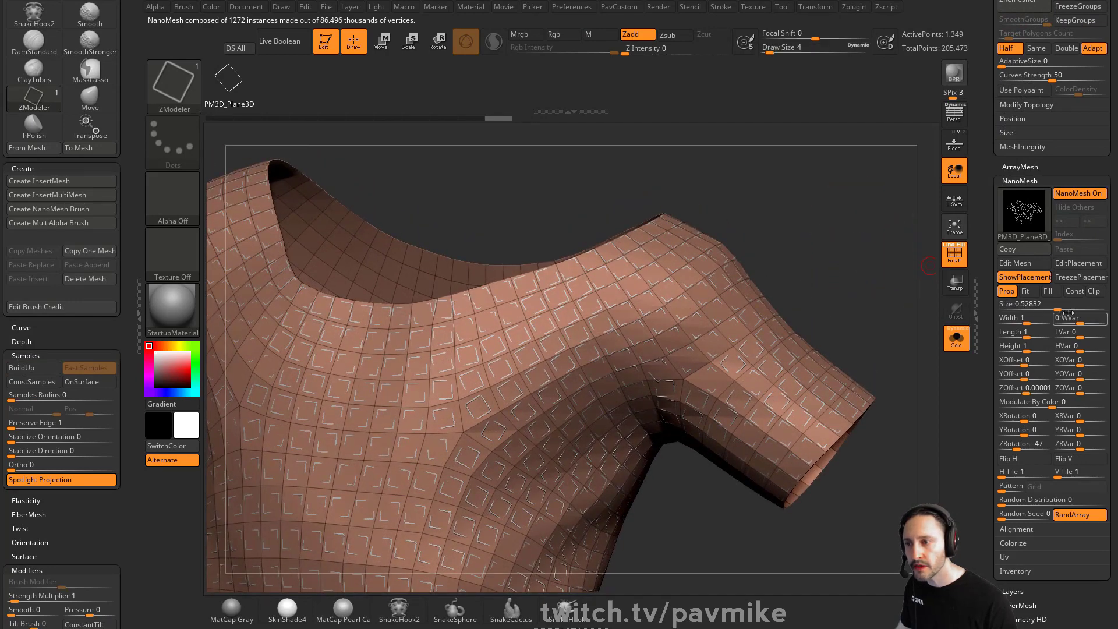
left_click(1044, 307)
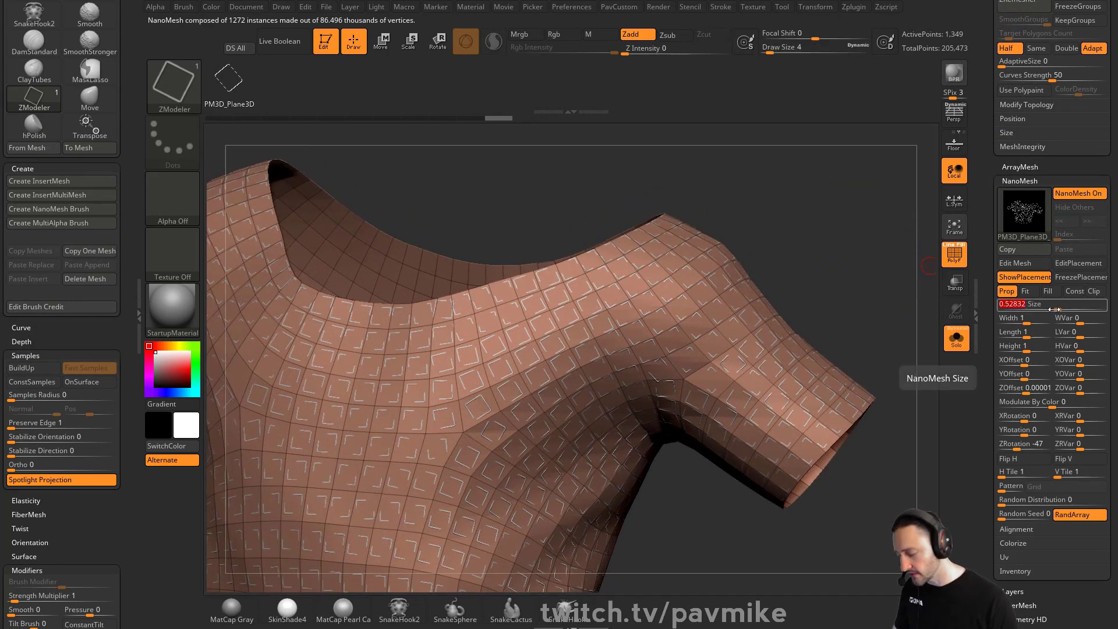
type("1")
left_click(1034, 295)
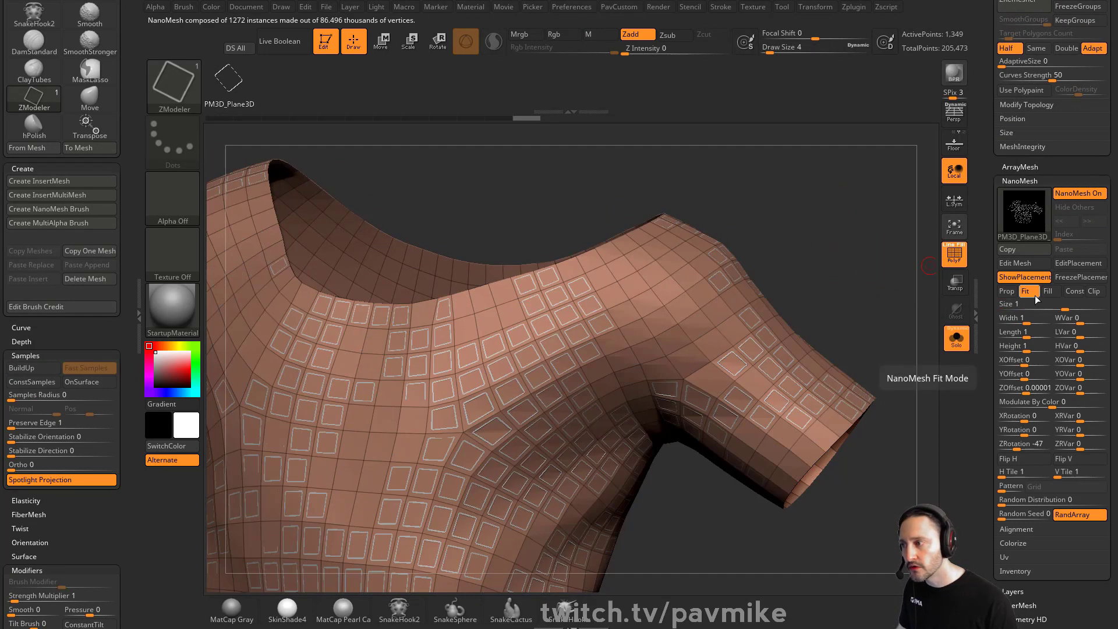
left_click(1052, 295)
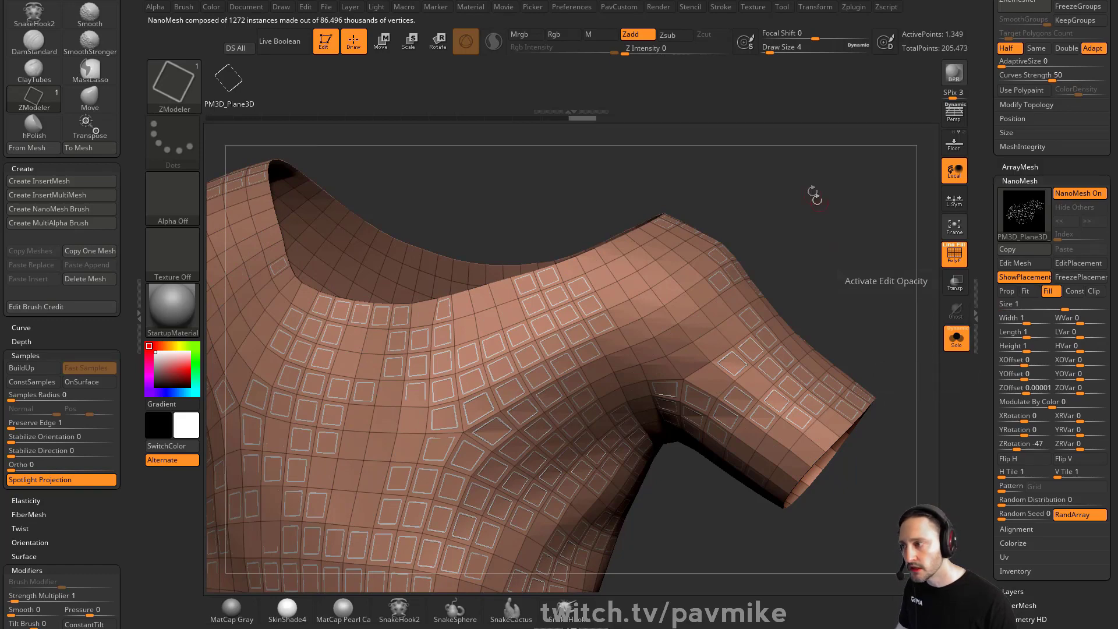
Set the NanoMesh Z rotation to 0
left_click_drag(811, 192, 868, 228)
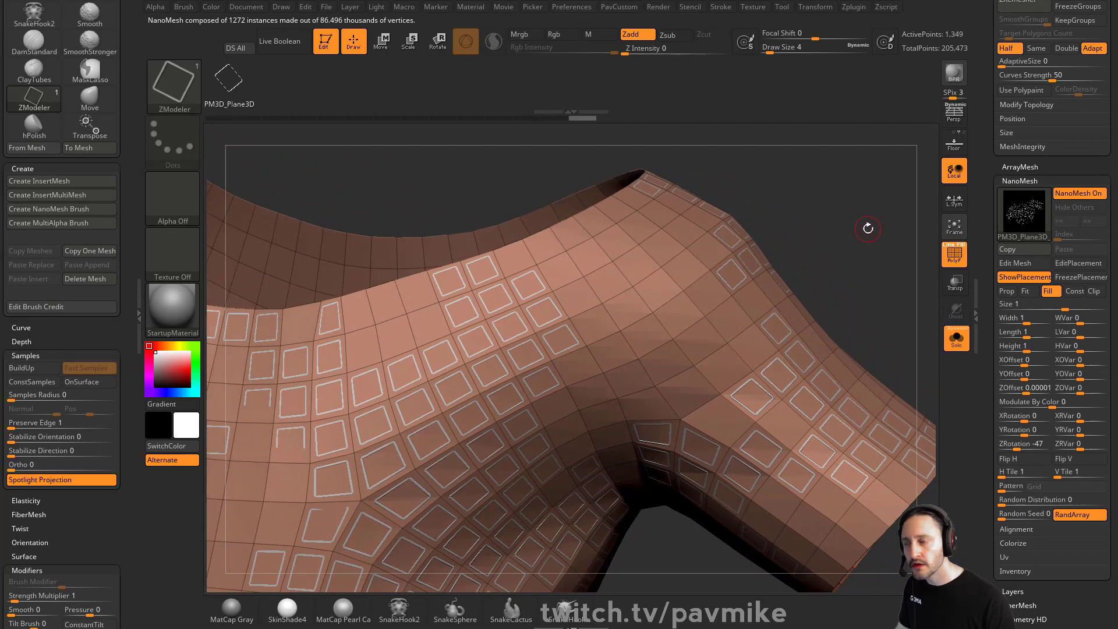
left_click(1030, 393)
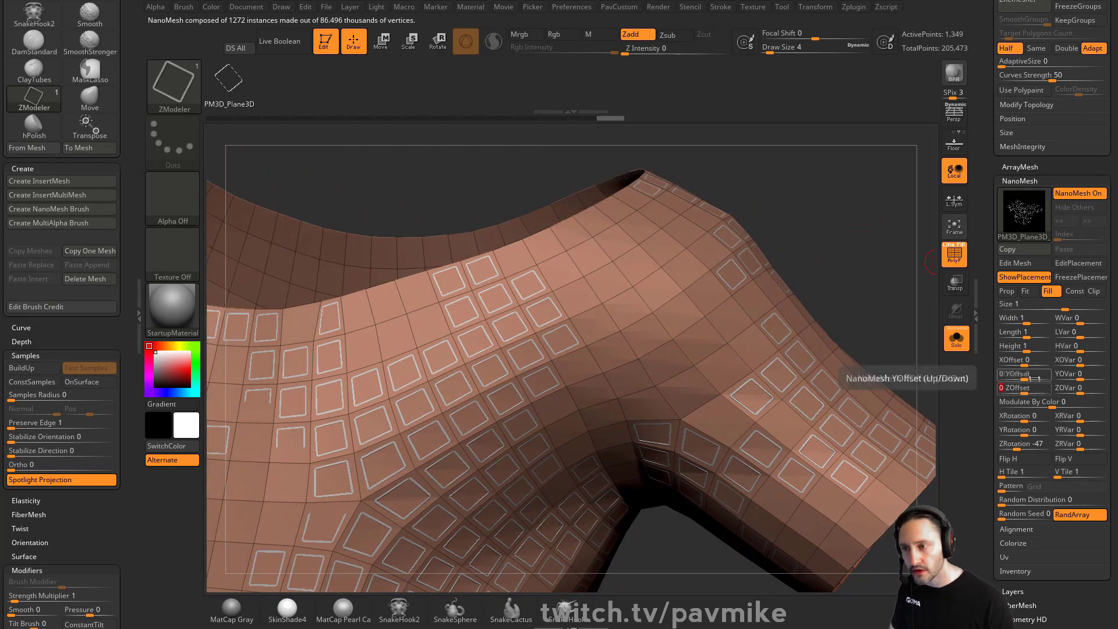
left_click(1022, 445)
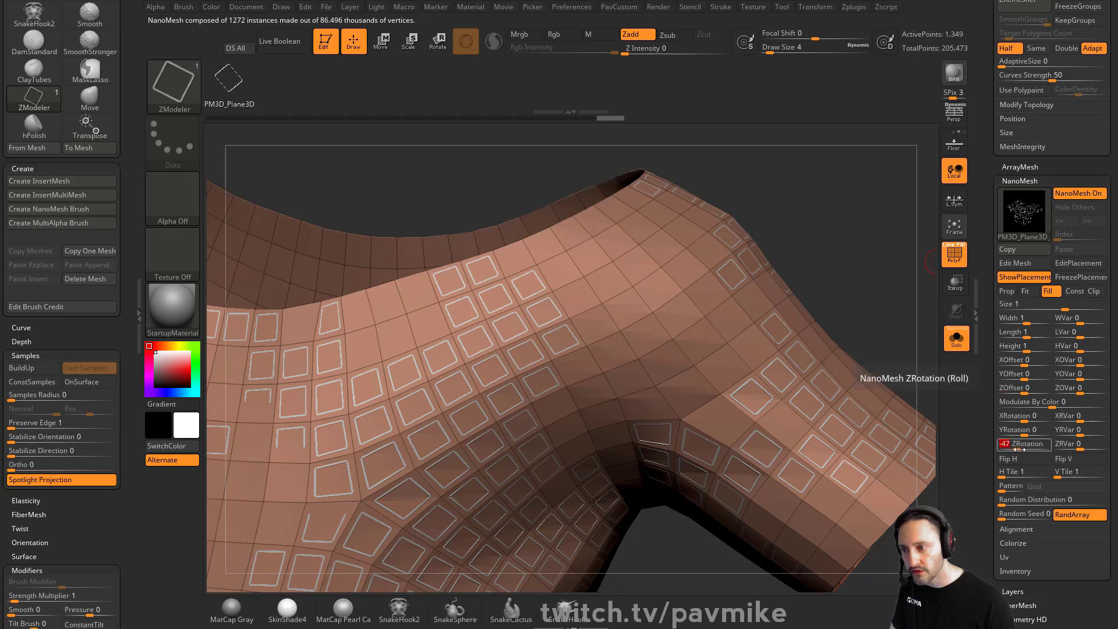
type("0")
key("Return")
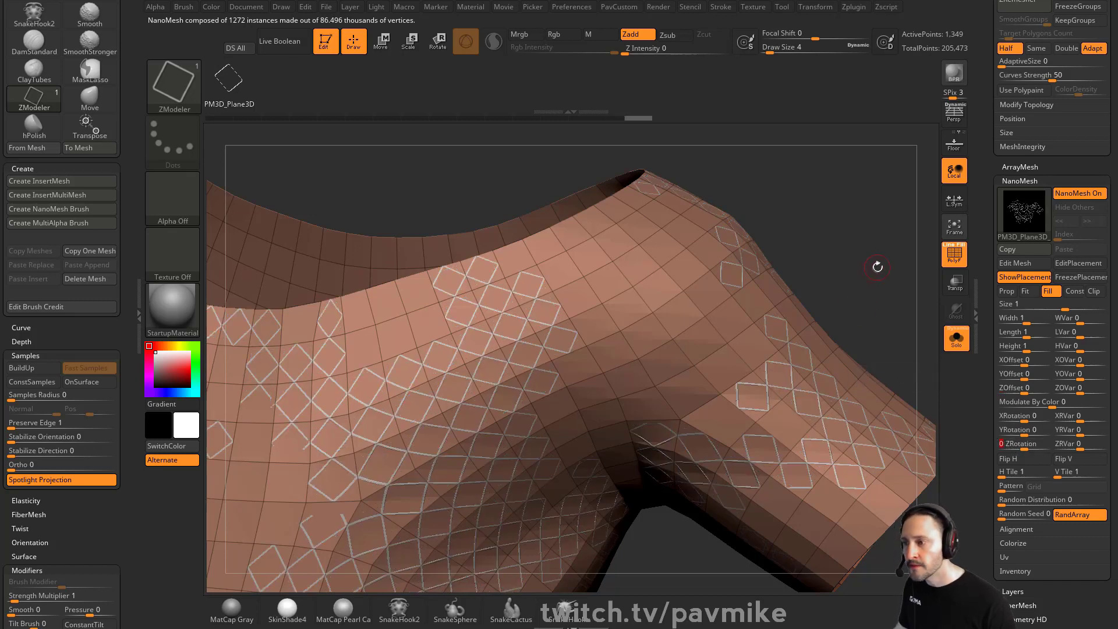
Convert the NanoMesh render to real geometry with Convert BPR To Geo
left_click_drag(875, 262, 713, 265)
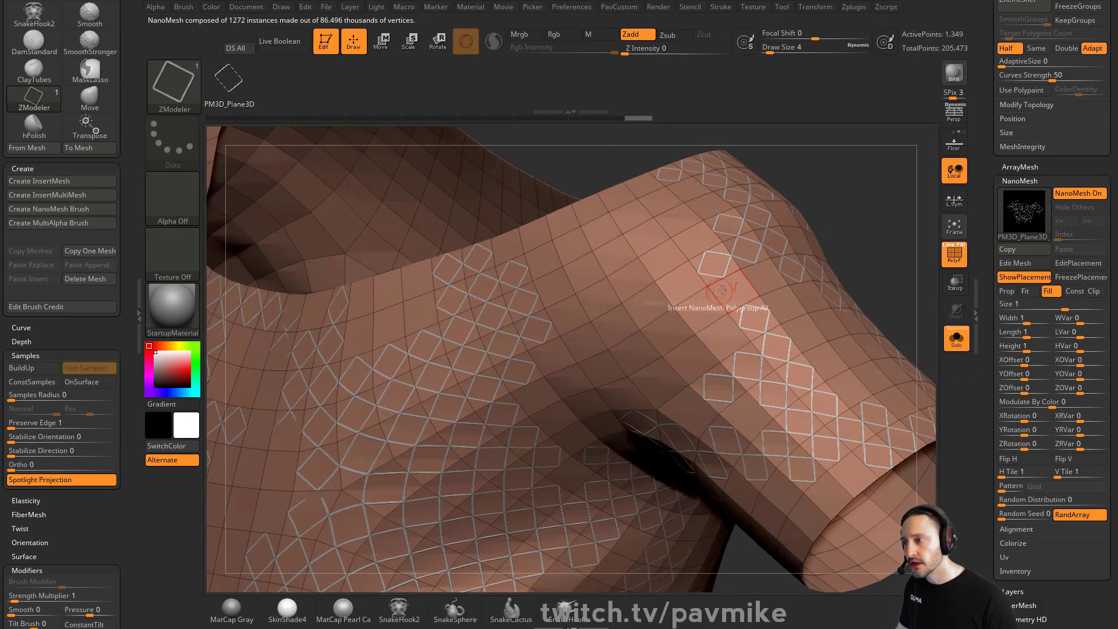
left_click_drag(874, 232, 856, 357)
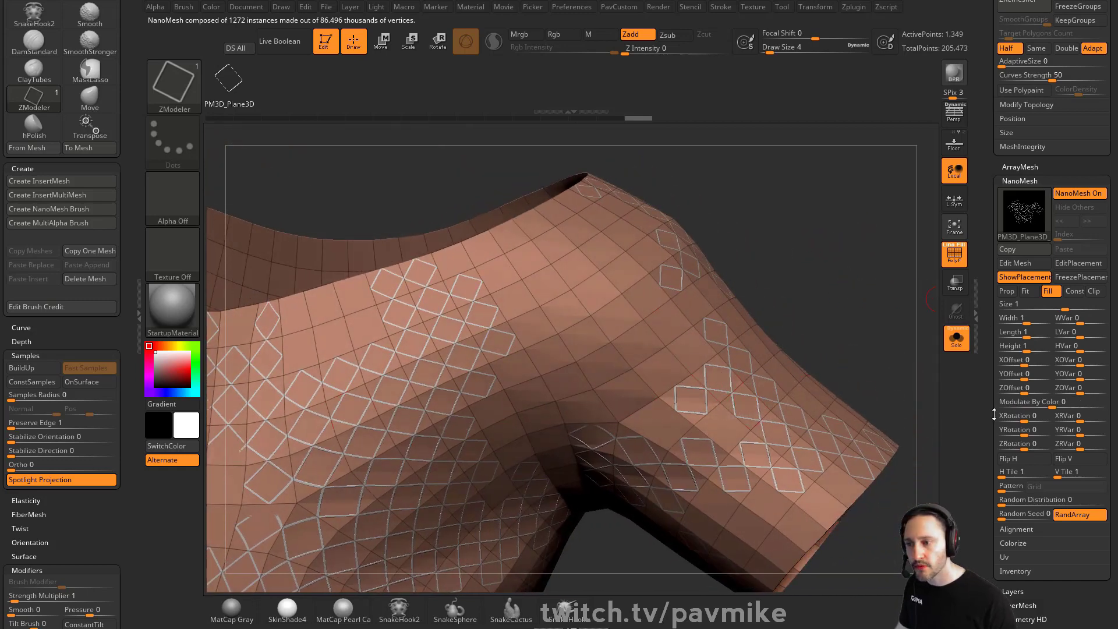
left_click_drag(995, 415, 995, 443)
left_click_drag(993, 400, 992, 158)
left_click(1016, 354)
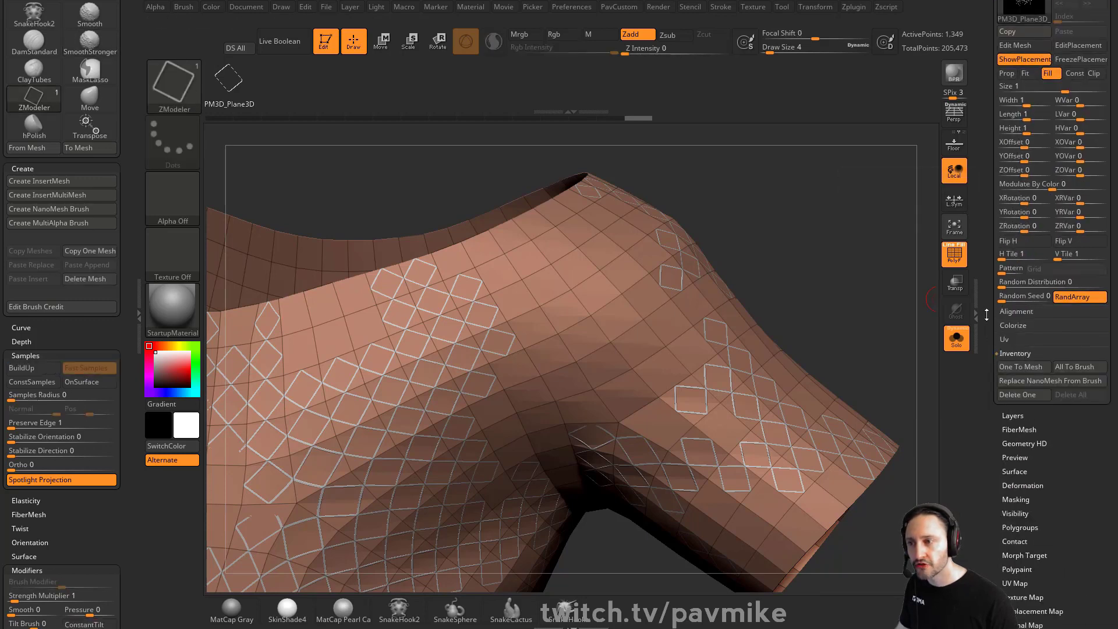
left_click_drag(992, 340, 993, 527)
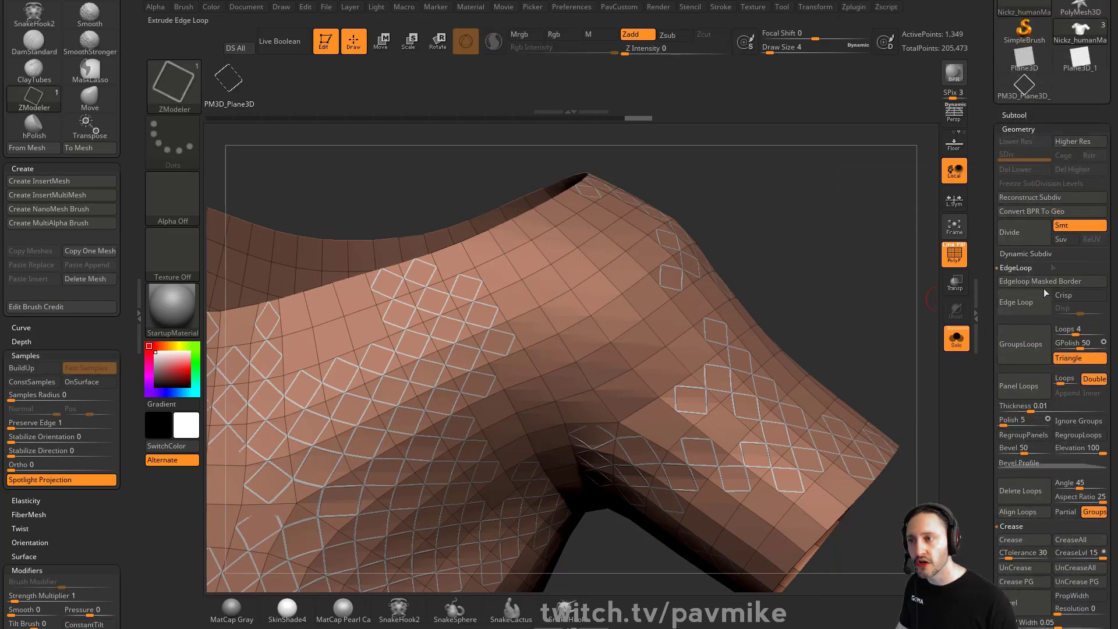
left_click(1030, 211)
Hide the converted frame geometry and split the hidden part into its own subtool
left_click_drag(854, 265, 770, 256)
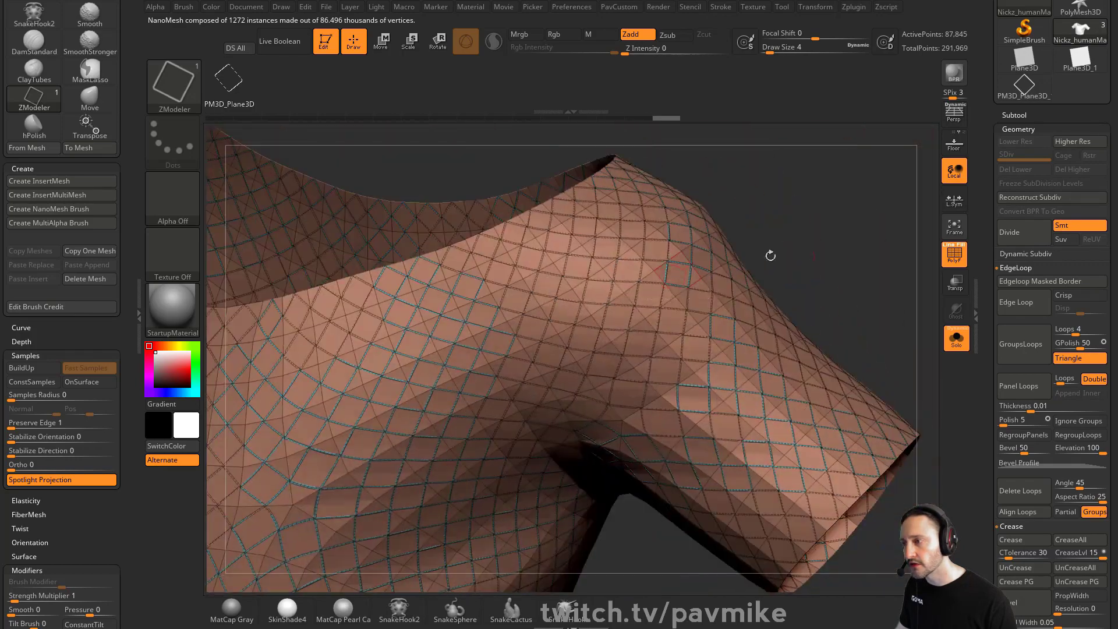
left_click_drag(862, 259, 832, 321, "alt")
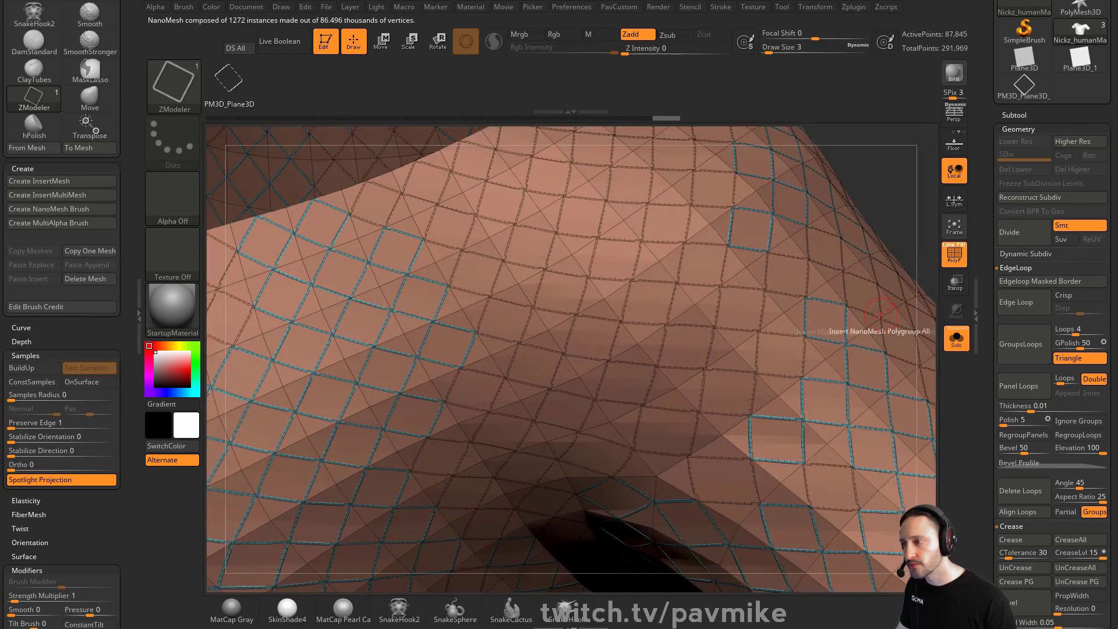
left_click(746, 346, "ctrl+shift")
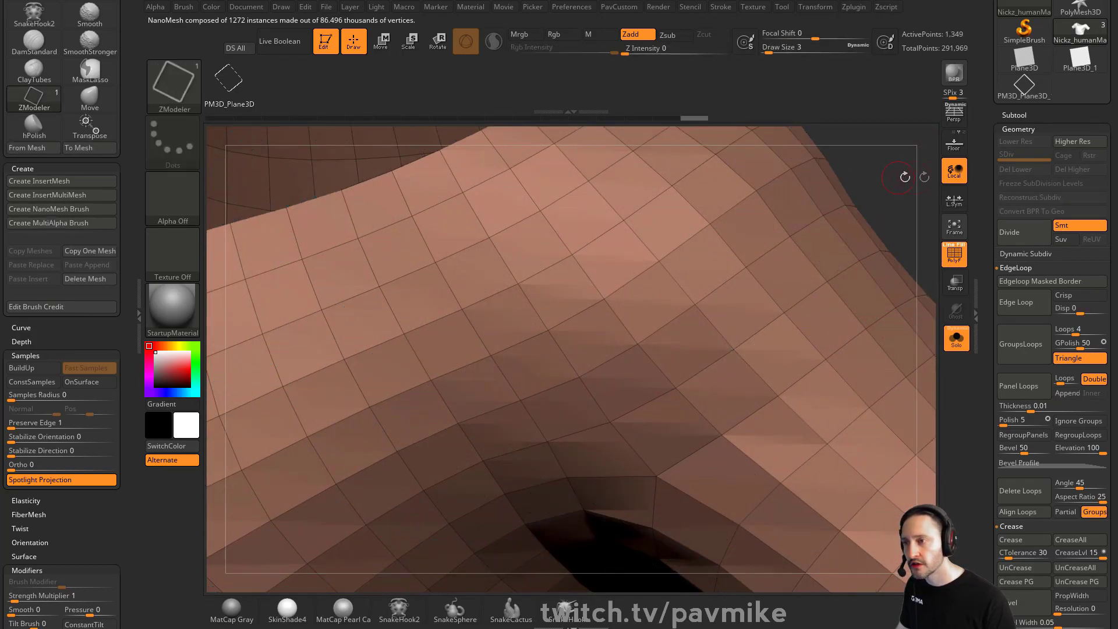
left_click(1011, 115, "shift")
left_click_drag(864, 166, 807, 87, "alt")
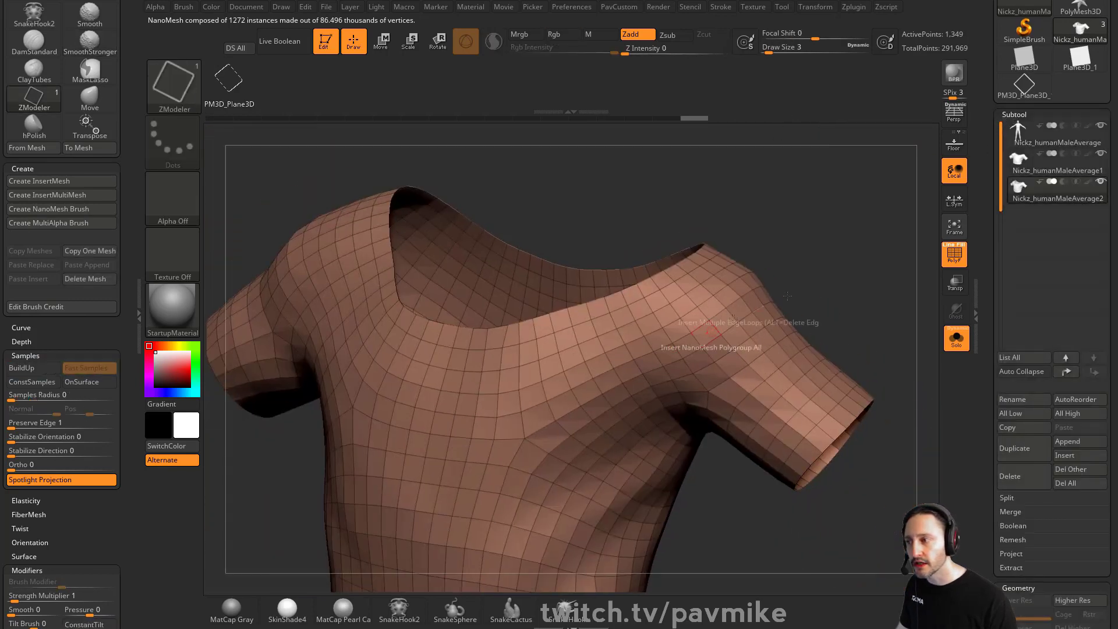
left_click_drag(991, 455, 990, 380)
left_click(1007, 423)
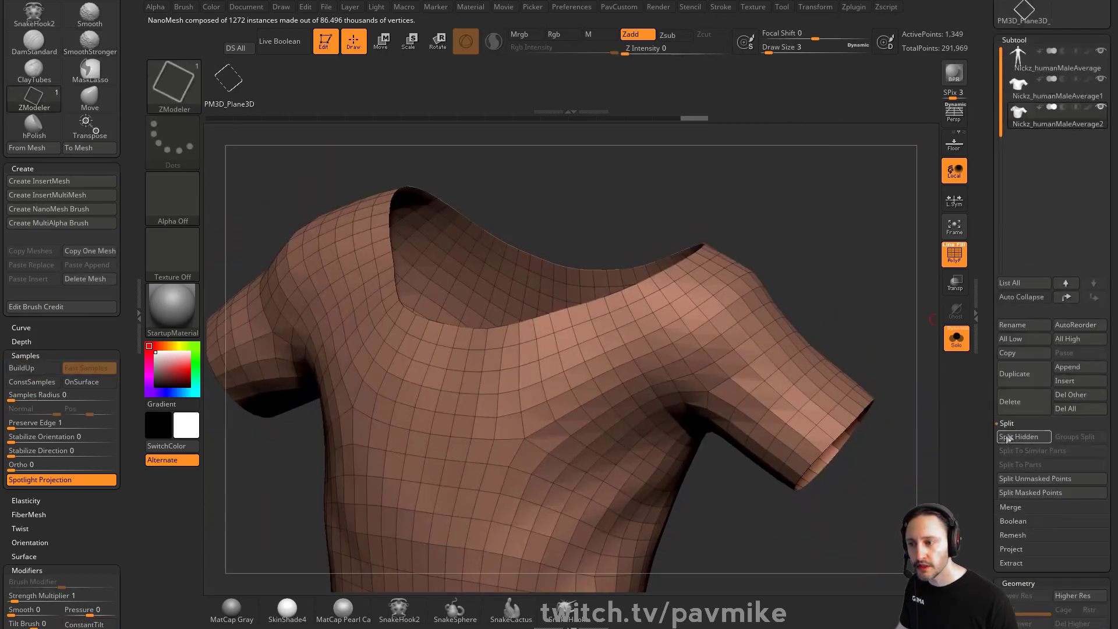
left_click(1019, 436)
Select the new frame subtool and view it in solo mode with polyframes shown
left_click(1033, 153)
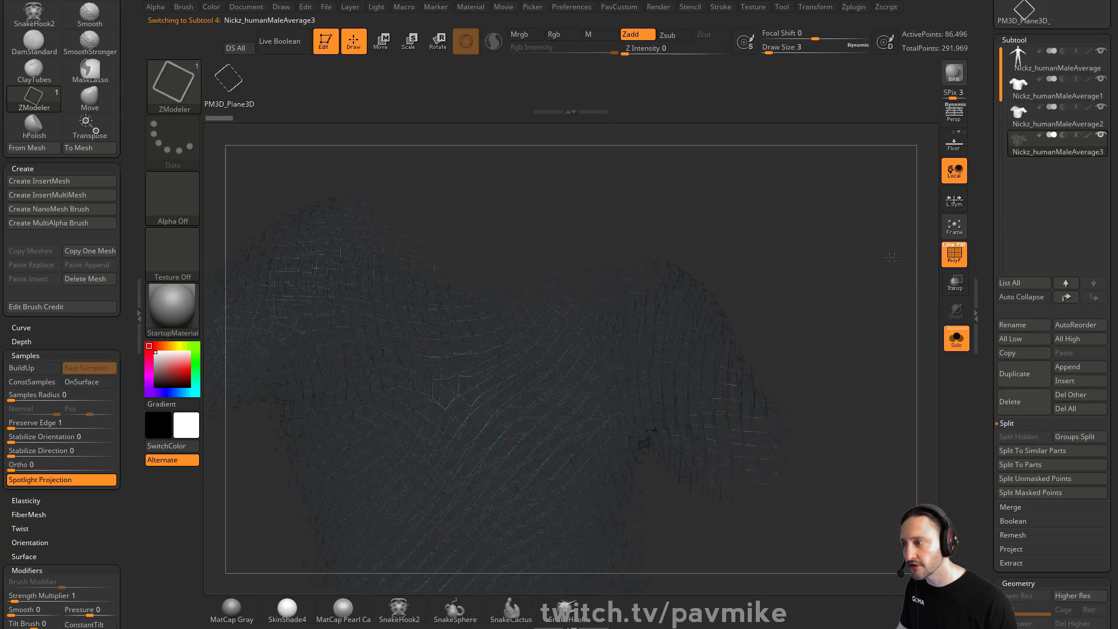
left_click(959, 336)
left_click(953, 257)
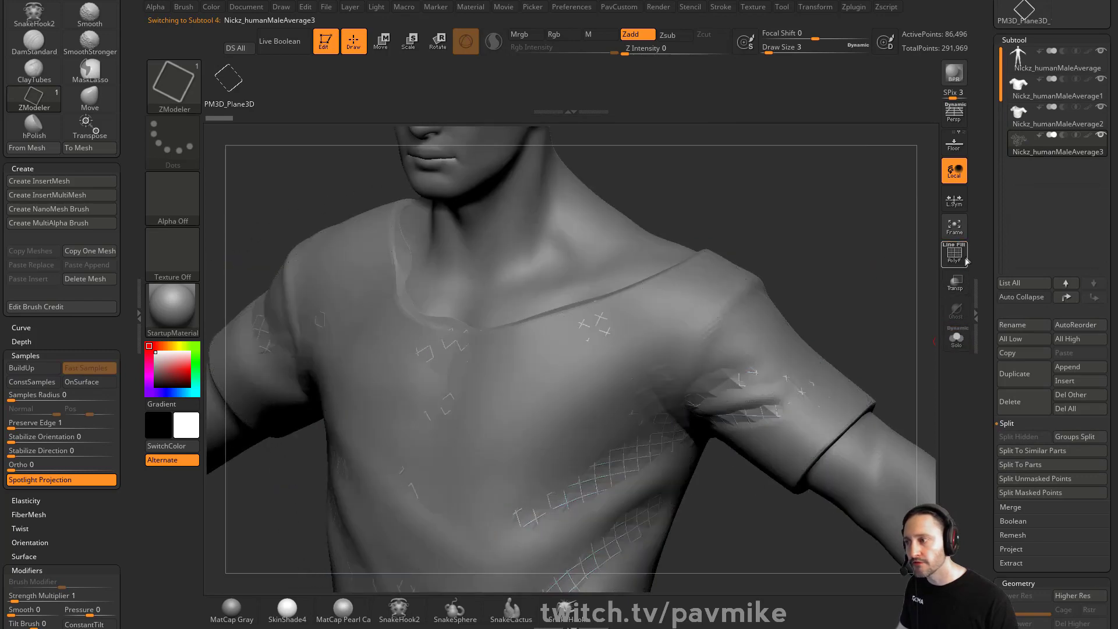
left_click_drag(851, 299, 880, 315)
left_click(1100, 109)
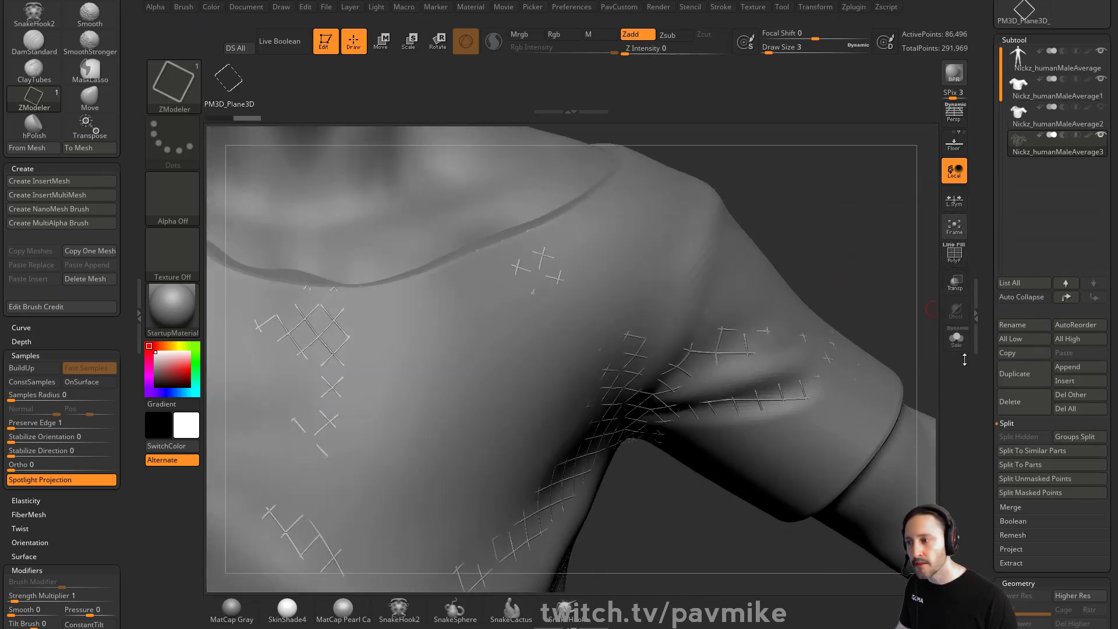
left_click(957, 261)
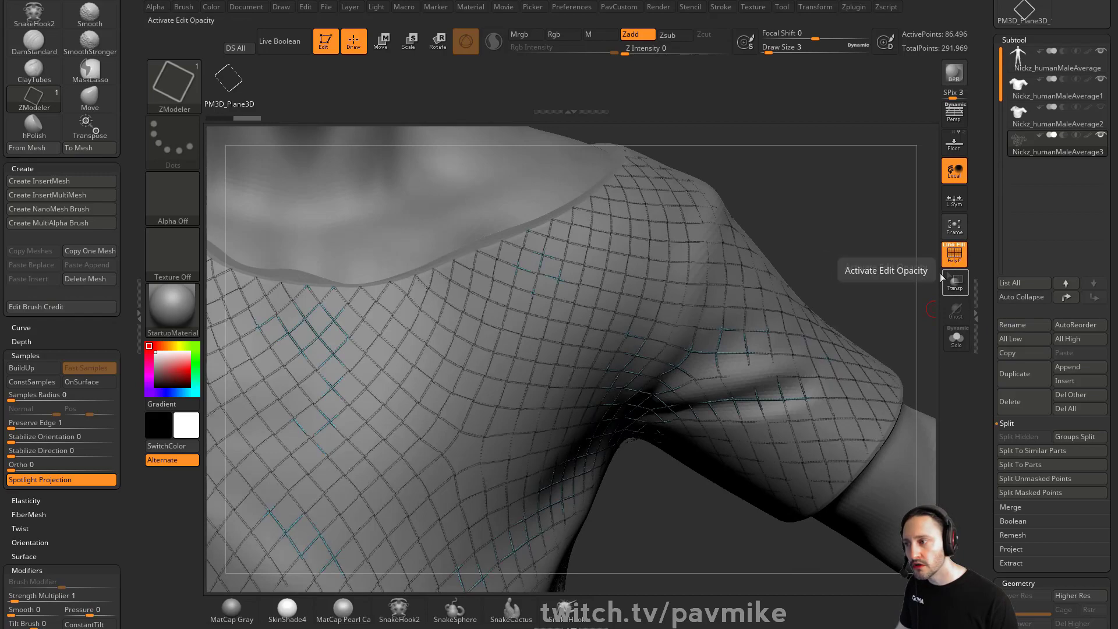
left_click(956, 338)
left_click_drag(803, 350, 707, 352)
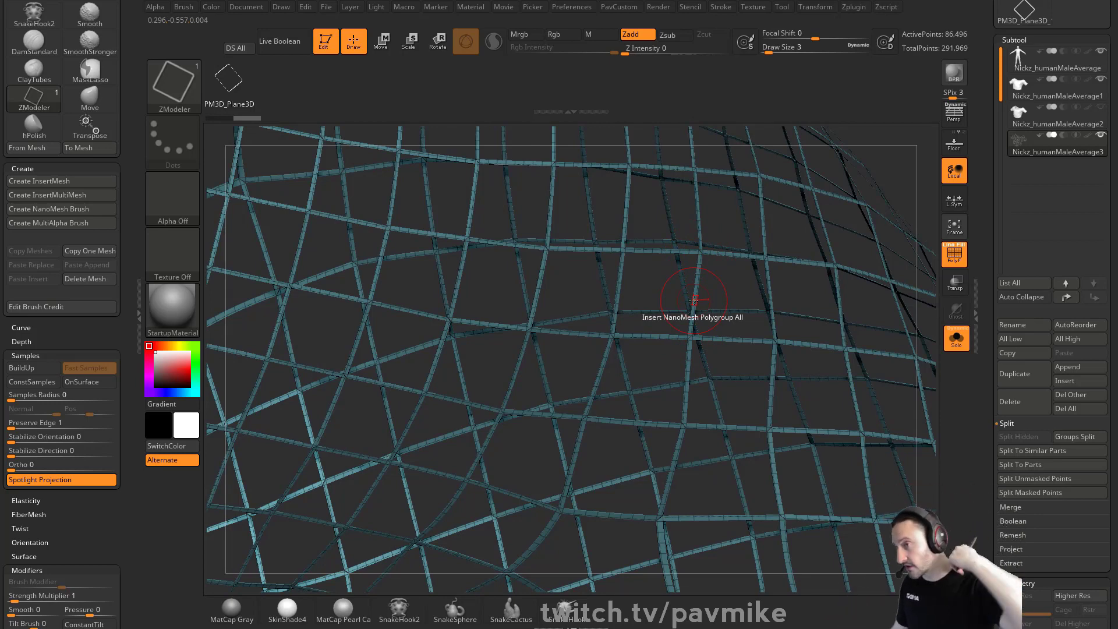
mouse_move(844, 192)
left_mouse_down()
mouse_move(881, 187)
mouse_move(848, 224)
left_mouse_up()
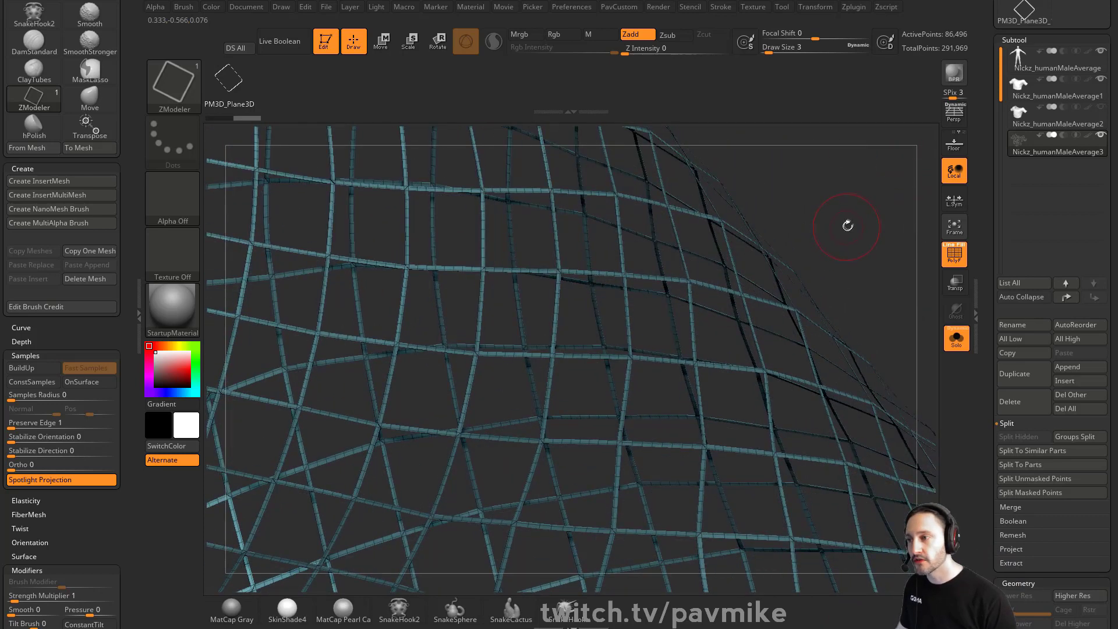
Try smoothing the frame mesh with the SmoothStronger brush, undoing the stroke
key("s")
key("b")
key("s")
key("t")
key("shift")
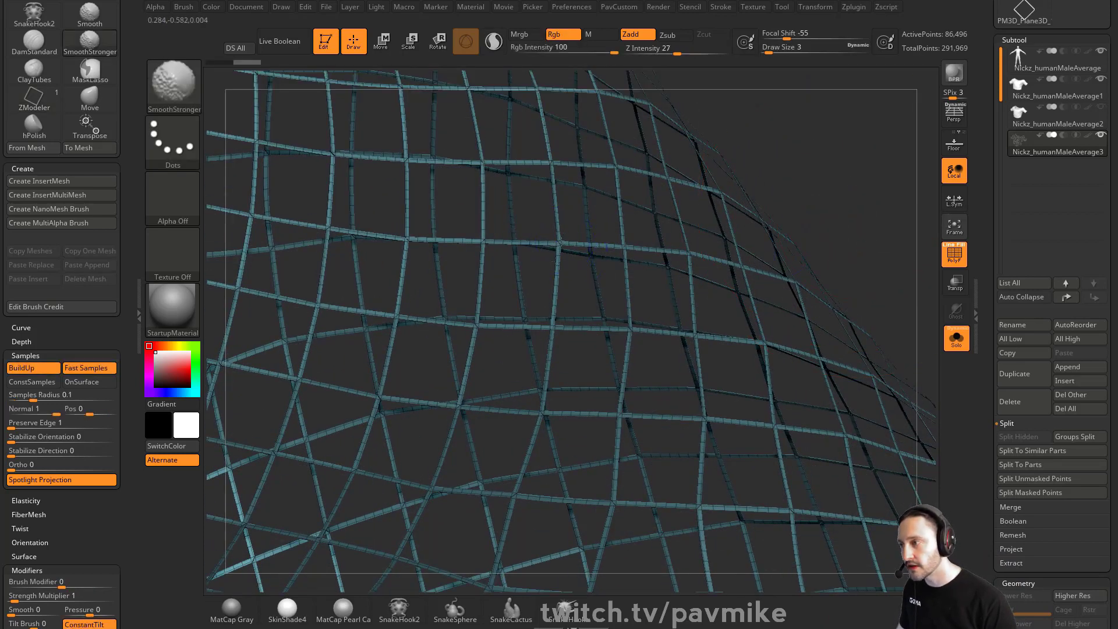
left_click_drag(560, 263, 581, 239, "shift")
key("s")
left_click_drag(805, 185, 813, 184)
key("shift")
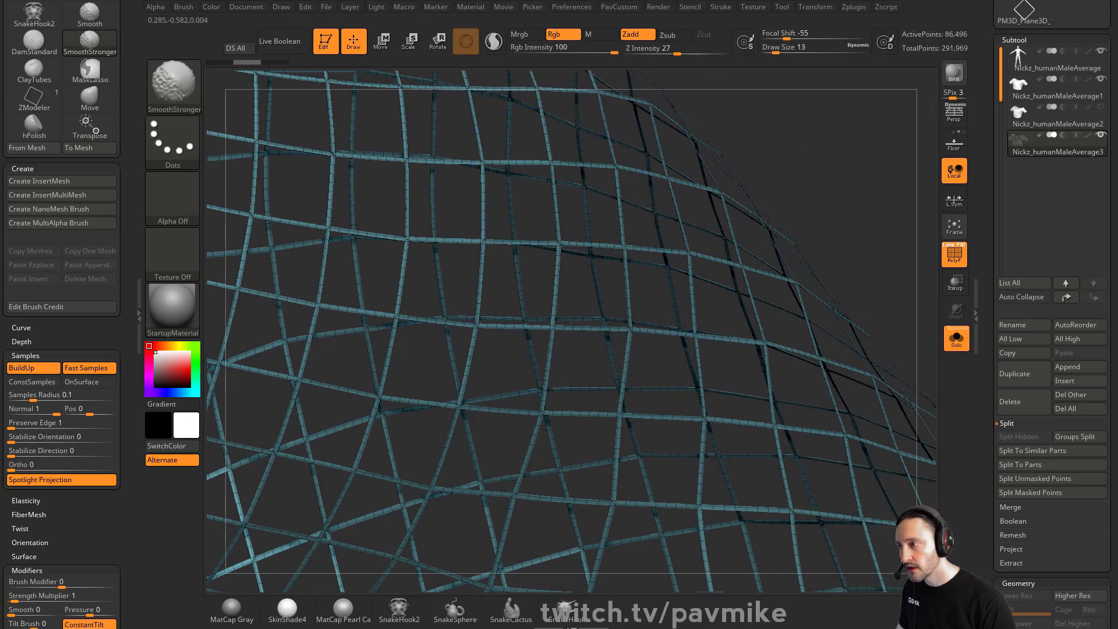
left_click_drag(467, 333, 462, 358, "shift")
key("ctrl+z")
Apply Polish By Features to round off the frame mesh
key("s")
left_click_drag(836, 202, 823, 201)
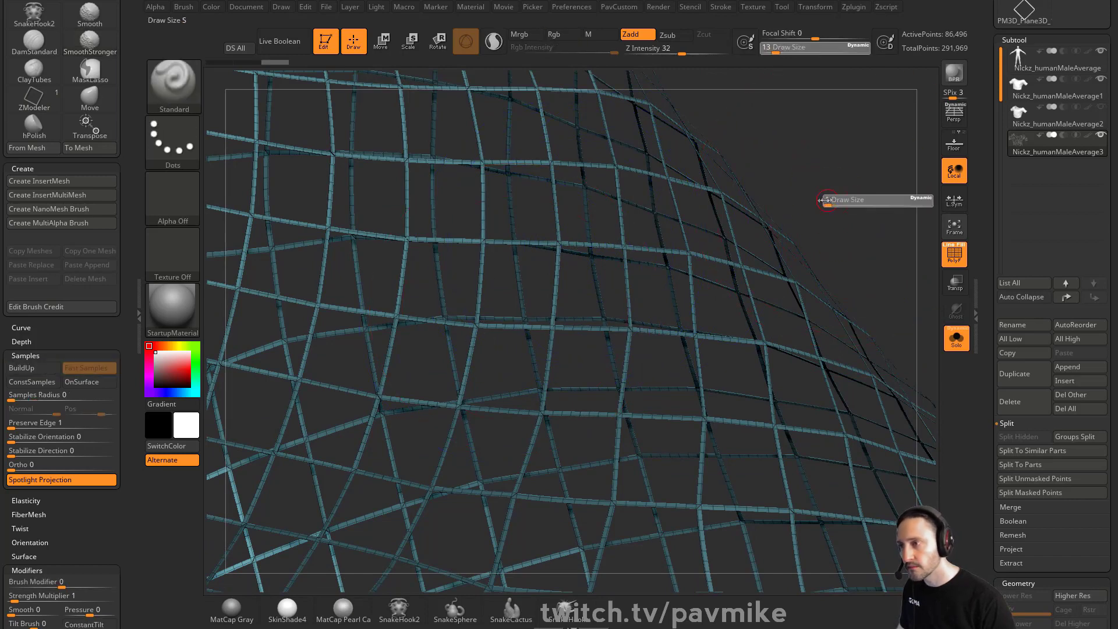
key("grave")
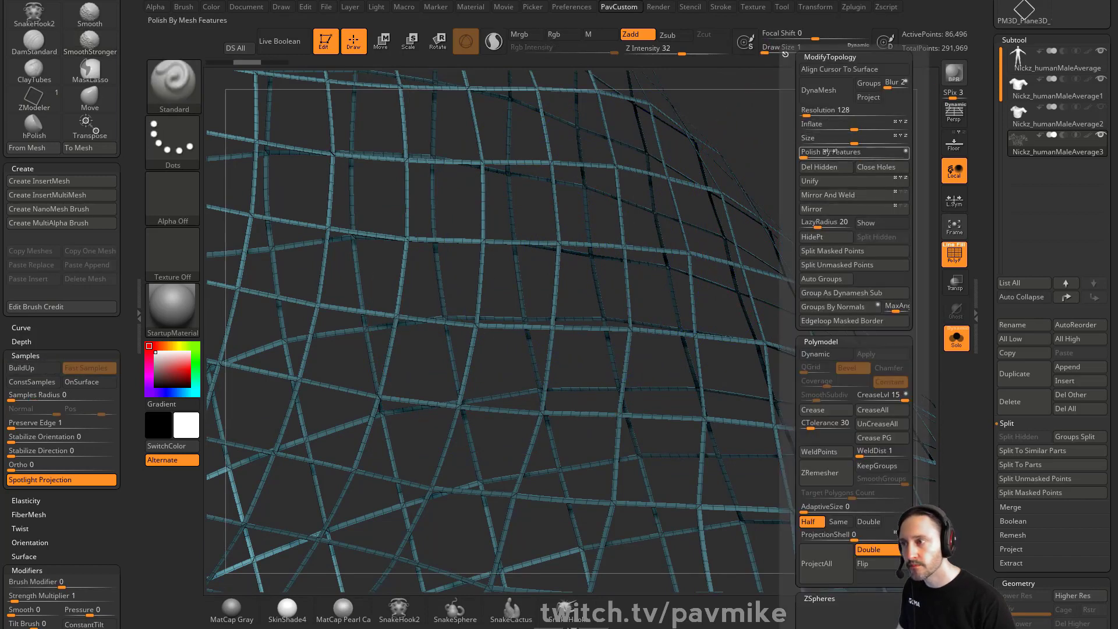
left_click_drag(814, 154, 820, 153)
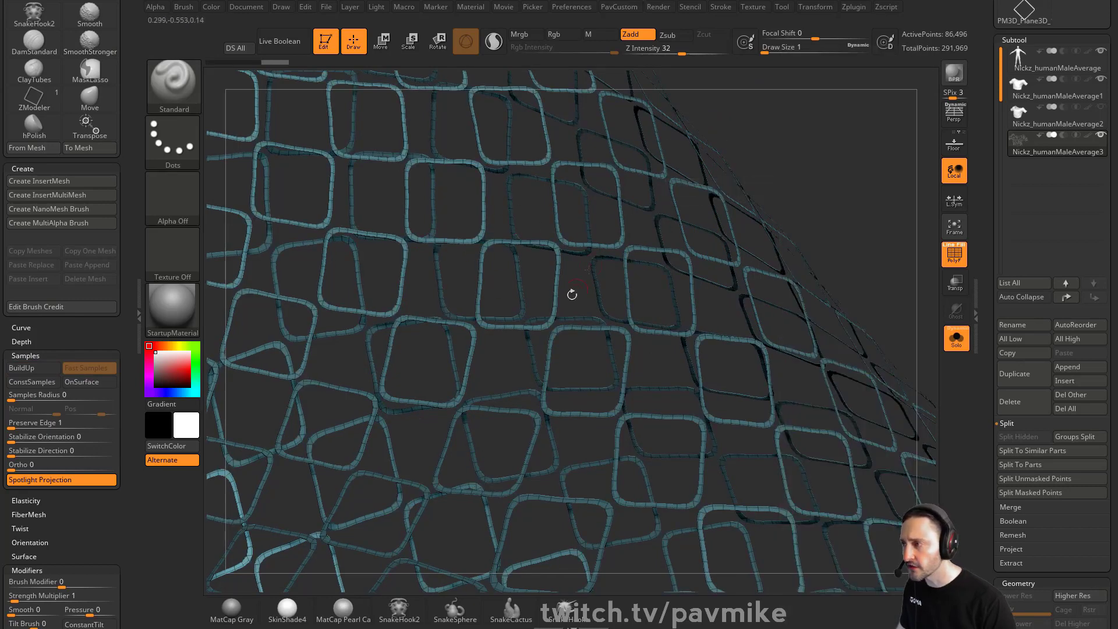
Undo the polish on the frame mesh and weld its duplicate points with Weld Points
key("ctrl+z")
scroll(1028, 252, "down", 10)
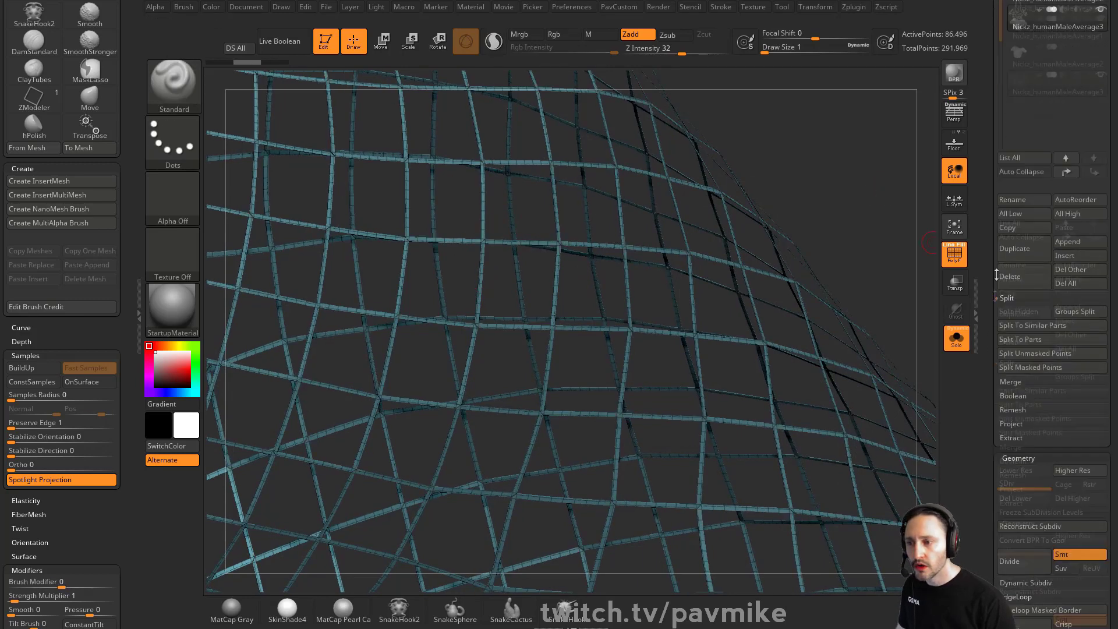
left_click(1015, 289)
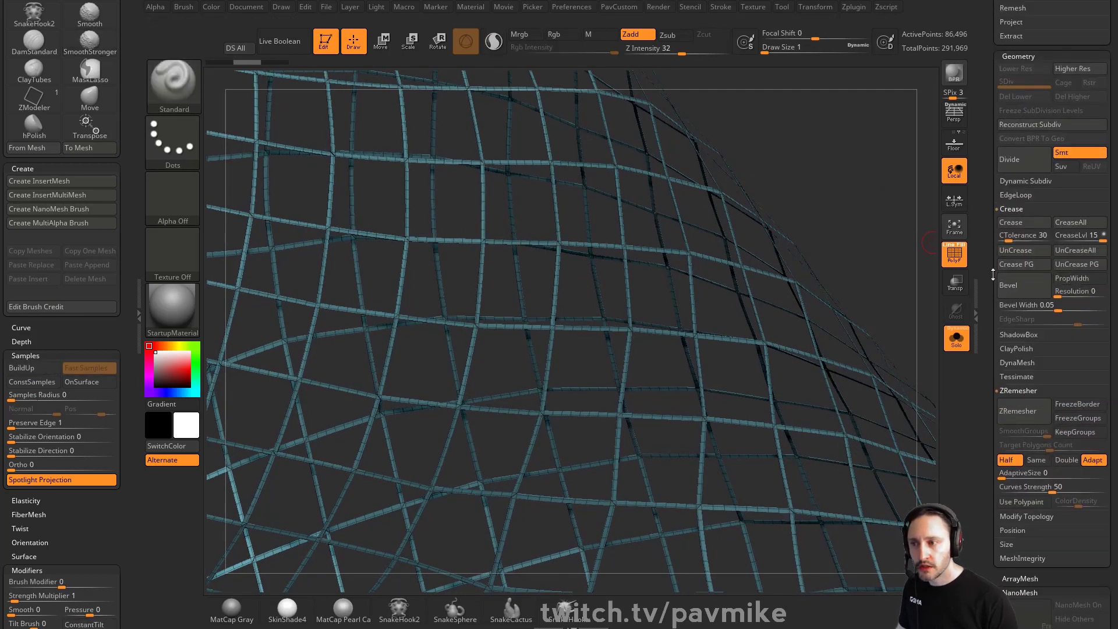
left_click(1018, 221, "shift")
left_click(1028, 415)
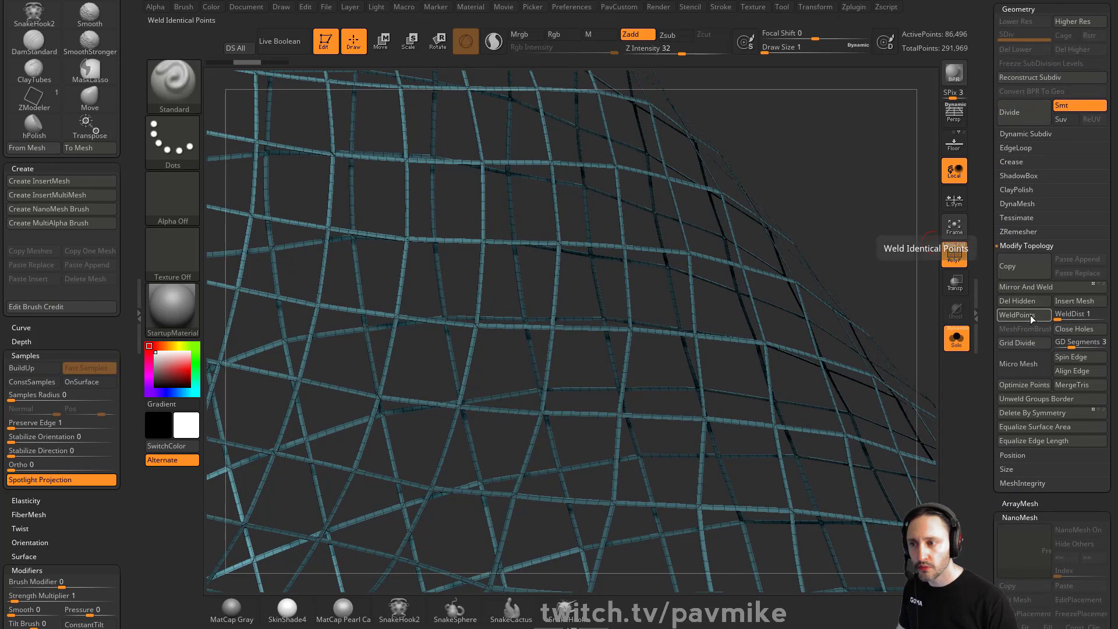
left_click(1023, 315)
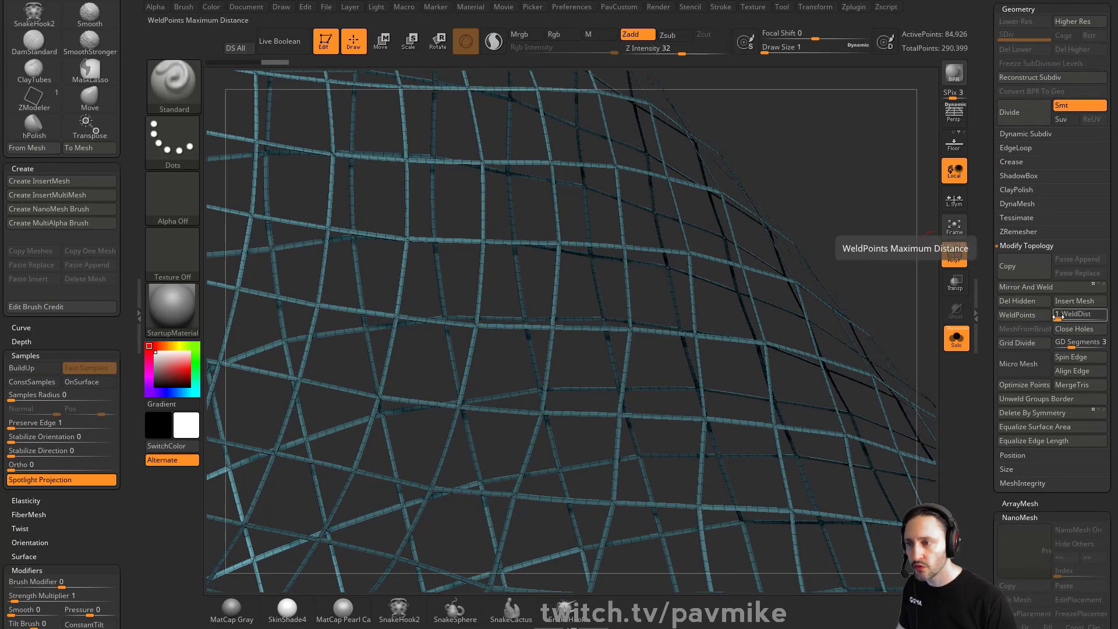
Try welding the frame points with WeldDist raised to 56, undoing the result
left_click_drag(1057, 314, 1082, 314)
left_click(1016, 315)
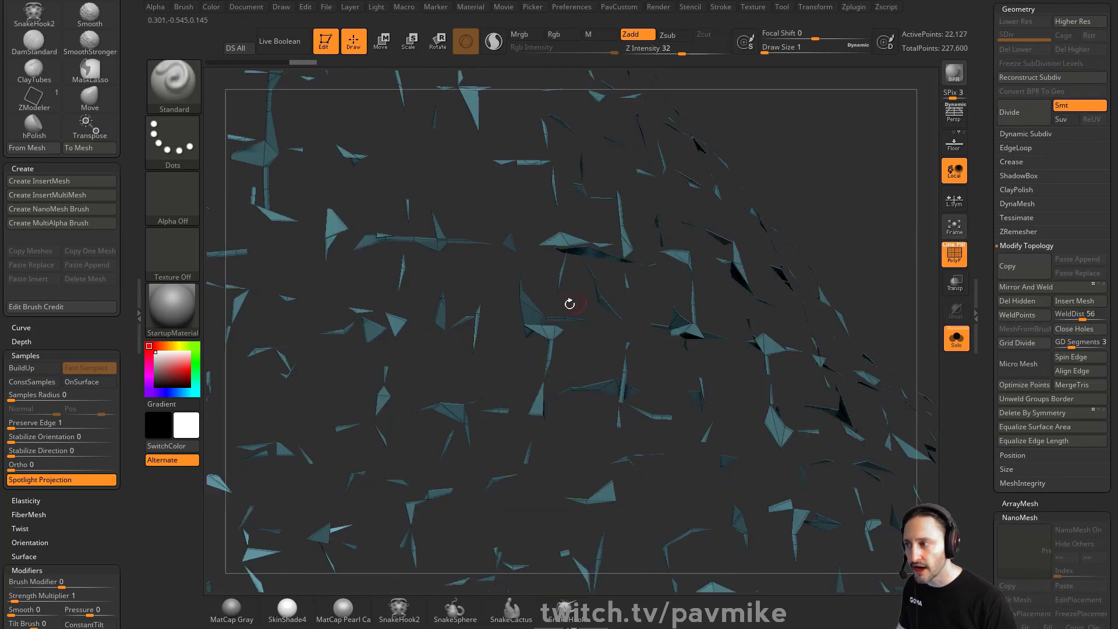
key("ctrl+z")
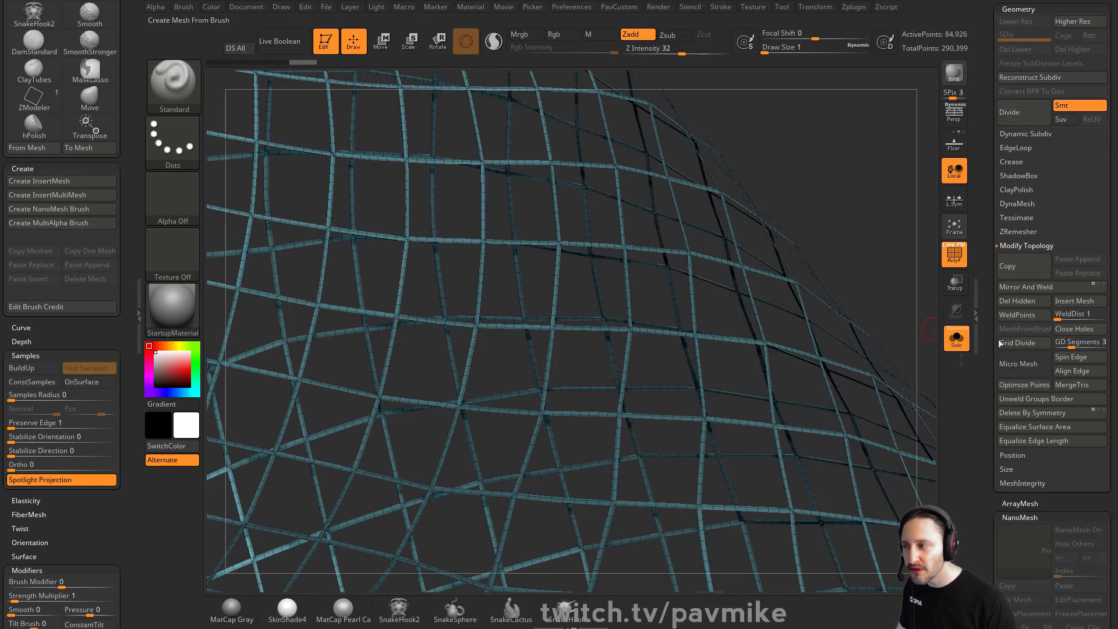
Try Polish By Features on the frame mesh again, undoing it
left_click_drag(818, 243, 863, 198, "alt")
key("2")
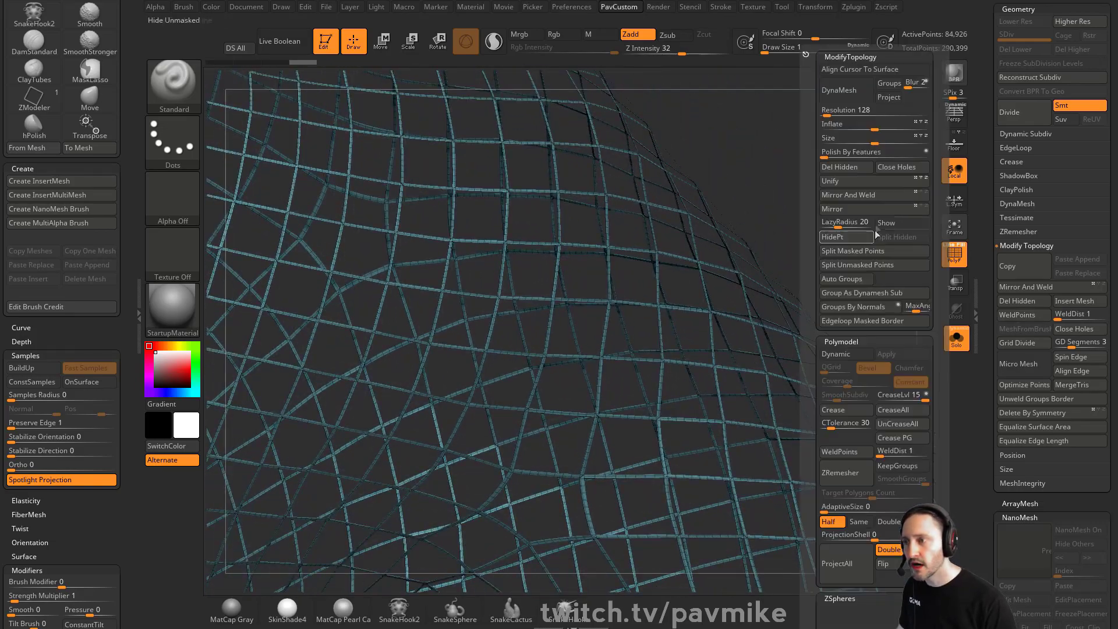
left_click(851, 151)
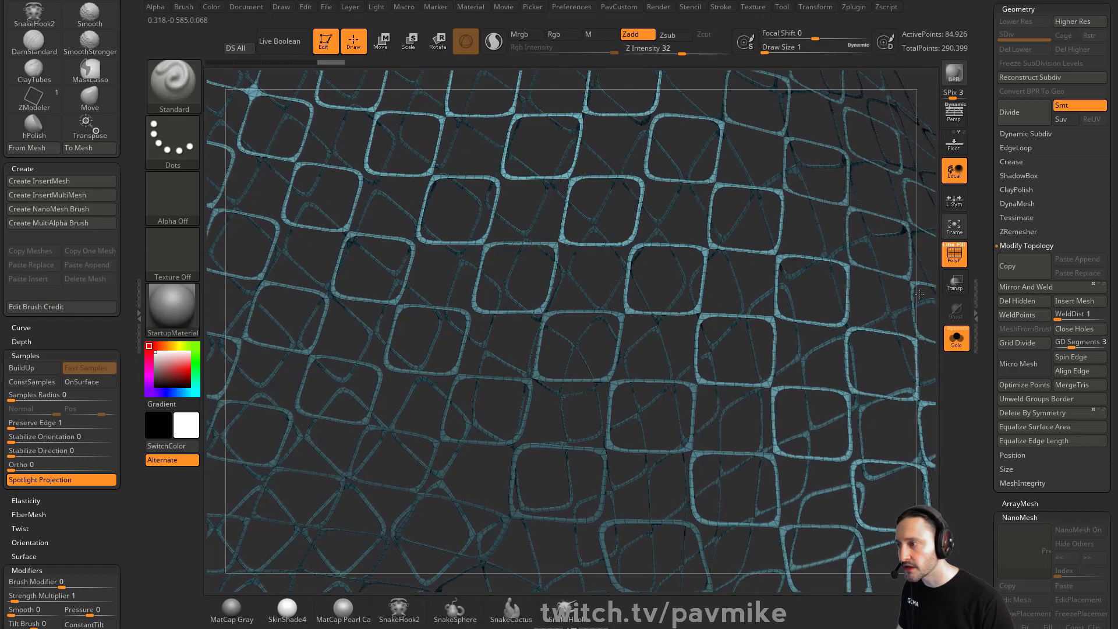
mouse_move(903, 229)
left_mouse_down()
mouse_move(891, 125)
mouse_move(851, 155)
mouse_move(872, 164)
left_mouse_up()
key("ctrl")
key("ctrl+z")
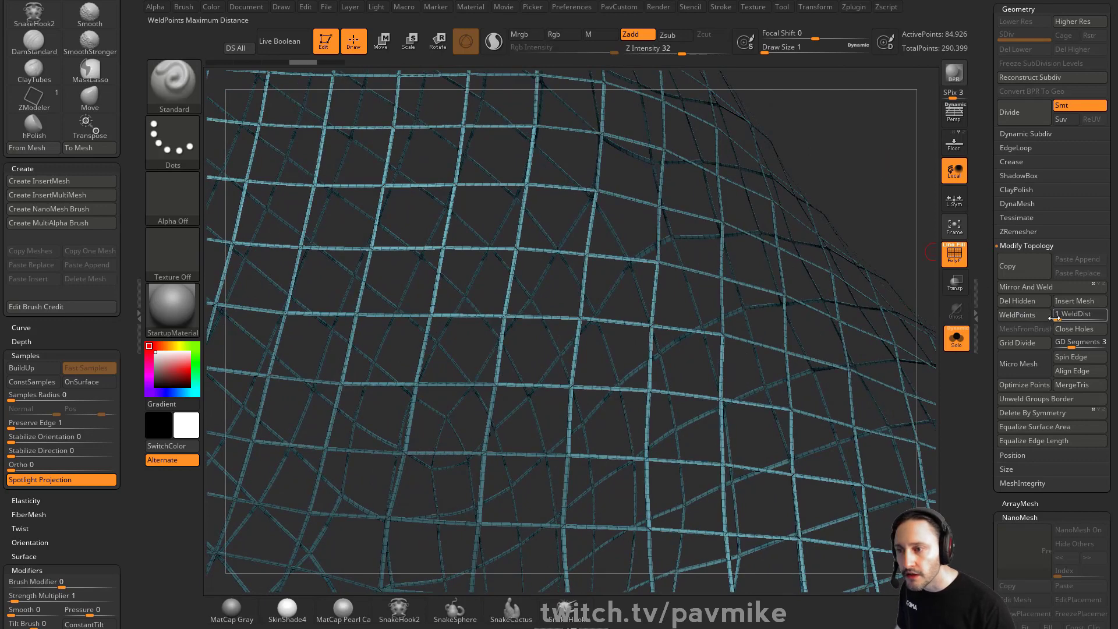
Weld the frame mesh's points with WeldDist set to 7
left_click(1036, 317)
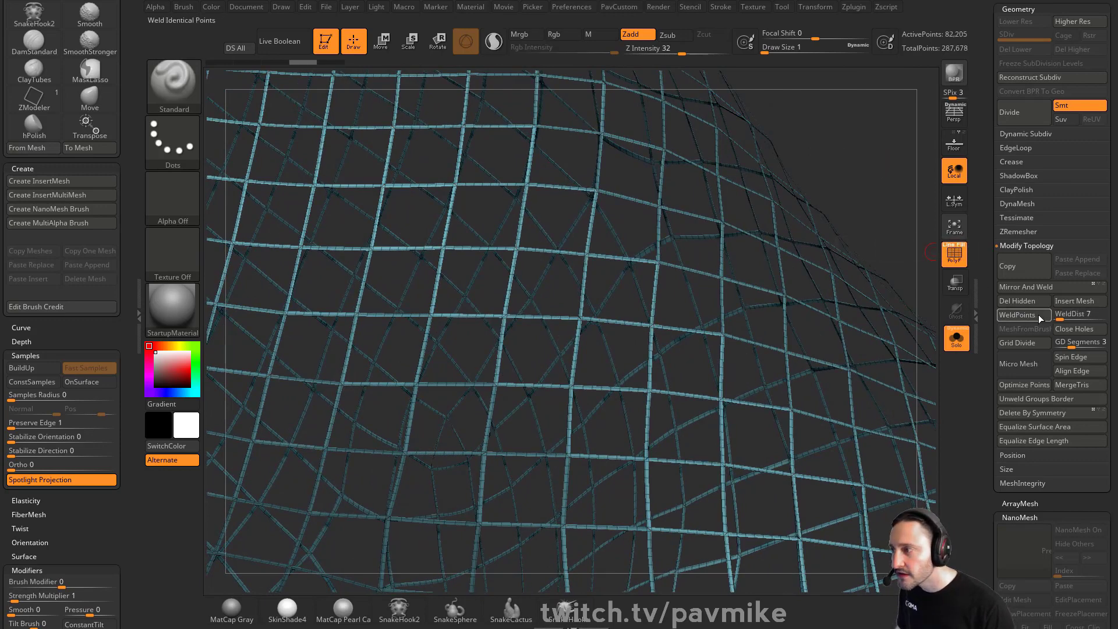
key("space")
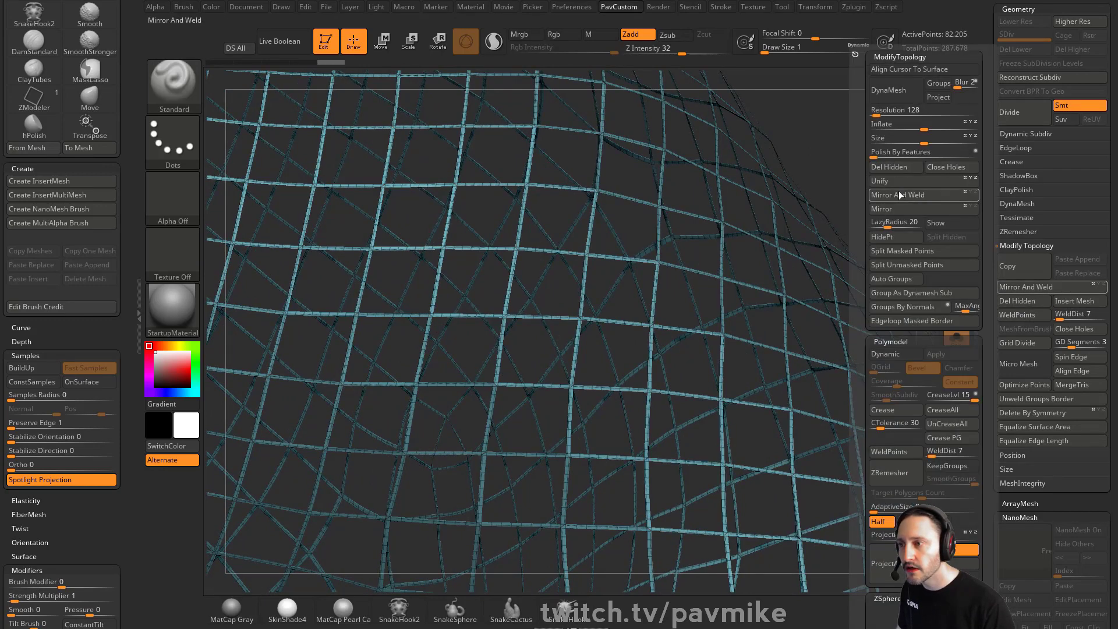
key("space")
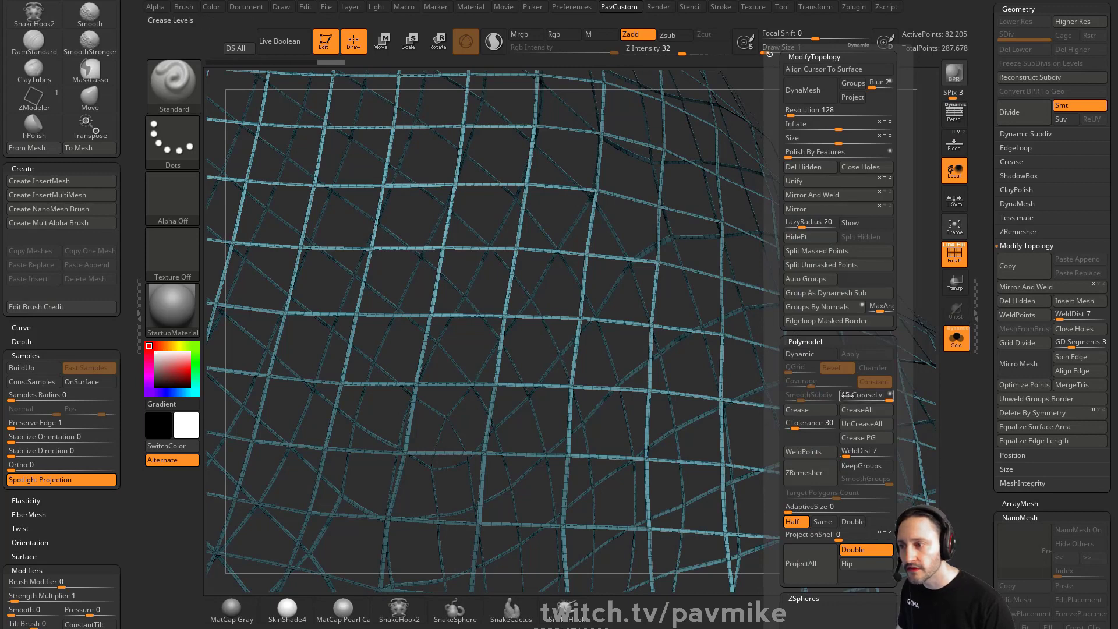
left_click(859, 422)
Try the Polish deformation and Polish By Features on the frame, undoing each
left_click_drag(985, 376, 1060, 188)
left_click(1022, 212)
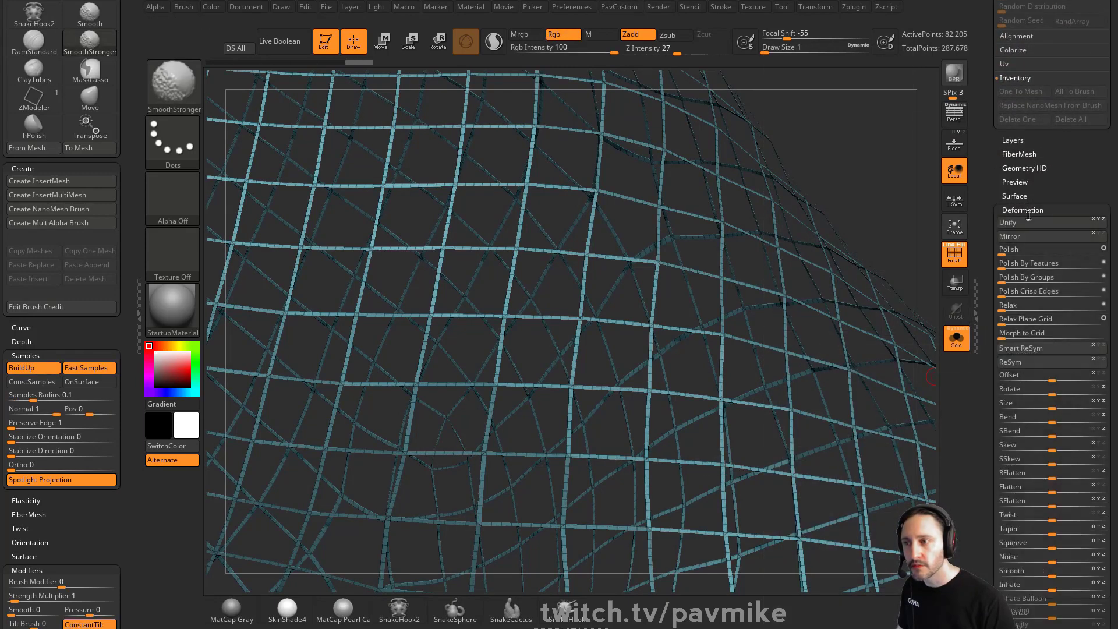
left_click(1006, 250)
key("ctrl+z")
key("grave")
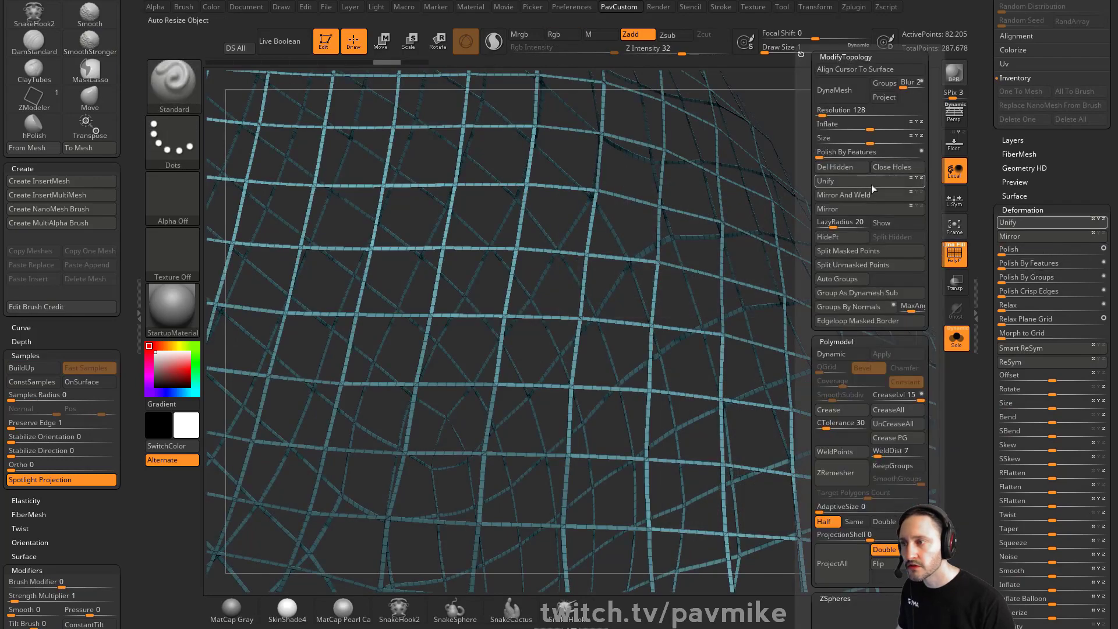
left_click(862, 448)
left_click(825, 151)
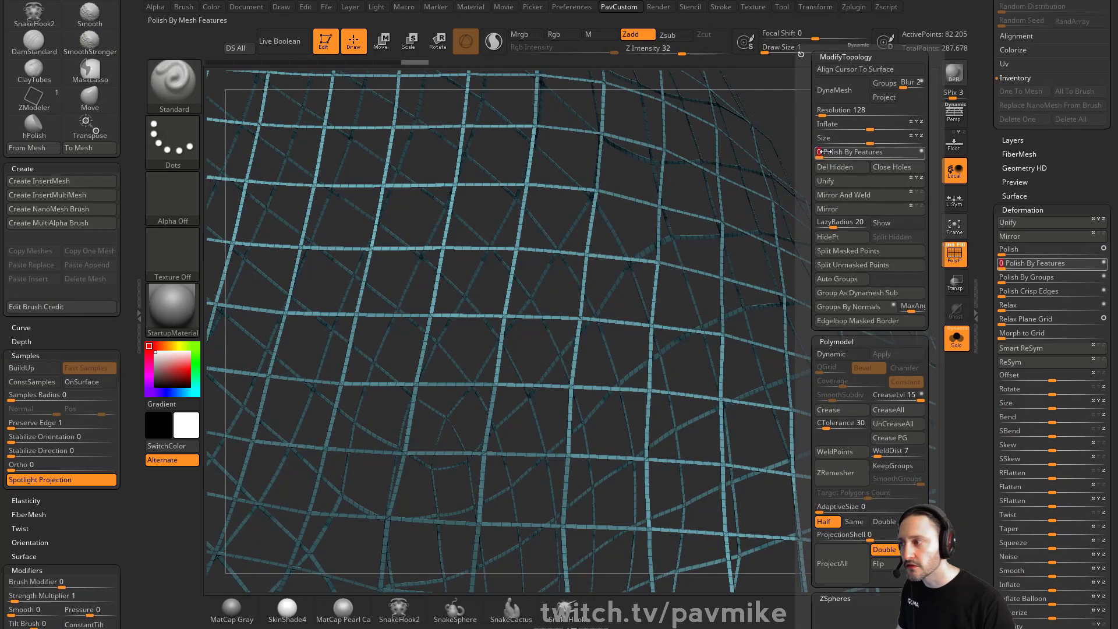
right_click_drag(751, 175, 873, 244, "ctrl")
key("ctrl+z")
Leave solo mode and polyframes, inspect the original plane frame tool, and return to the human tool
left_click(956, 340)
left_click(955, 256)
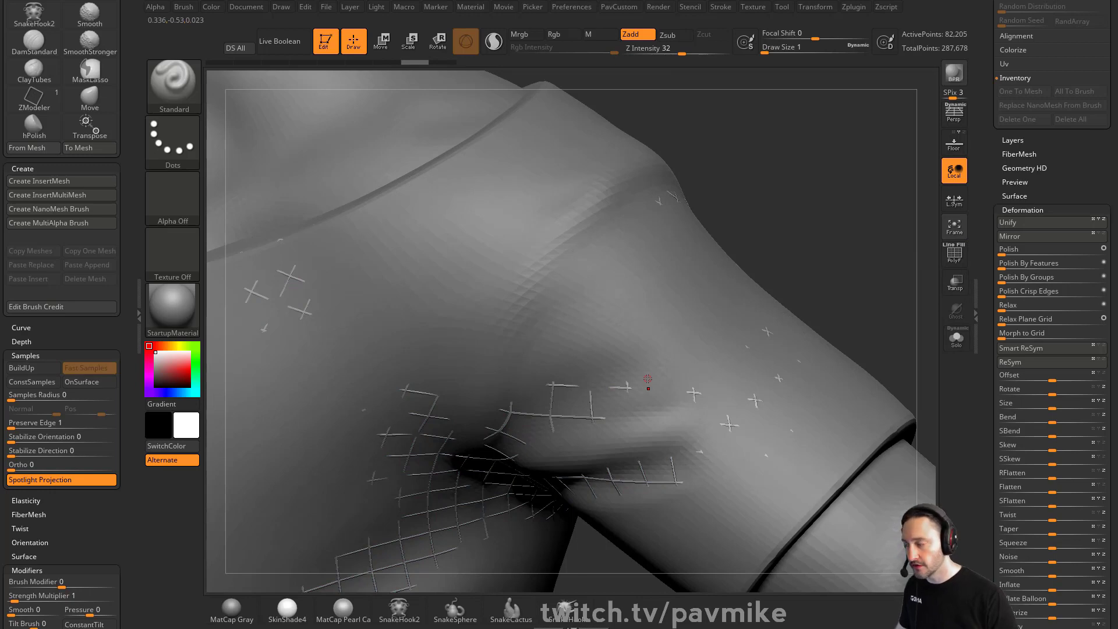
left_click_drag(980, 199, 998, 347)
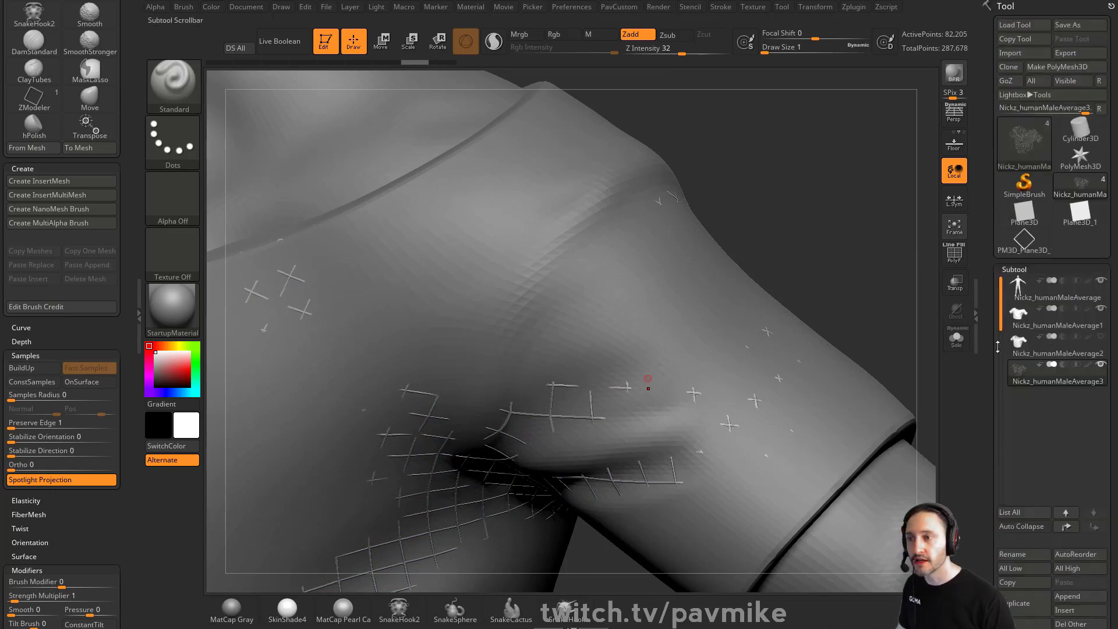
left_click(1013, 251)
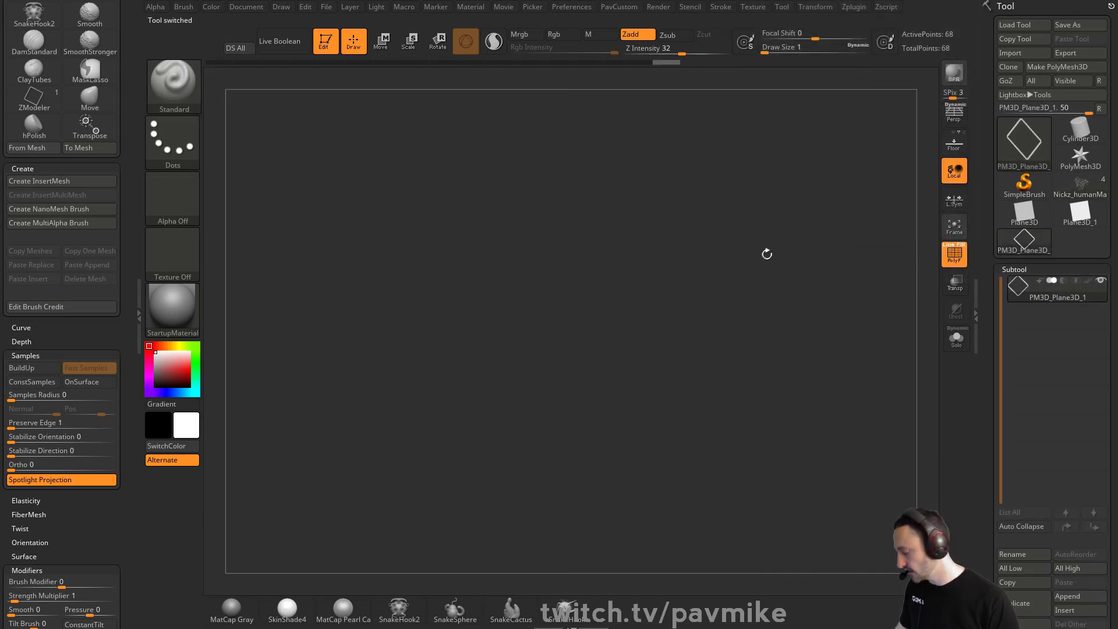
key("f")
left_click_drag(824, 251, 557, 129, "shift")
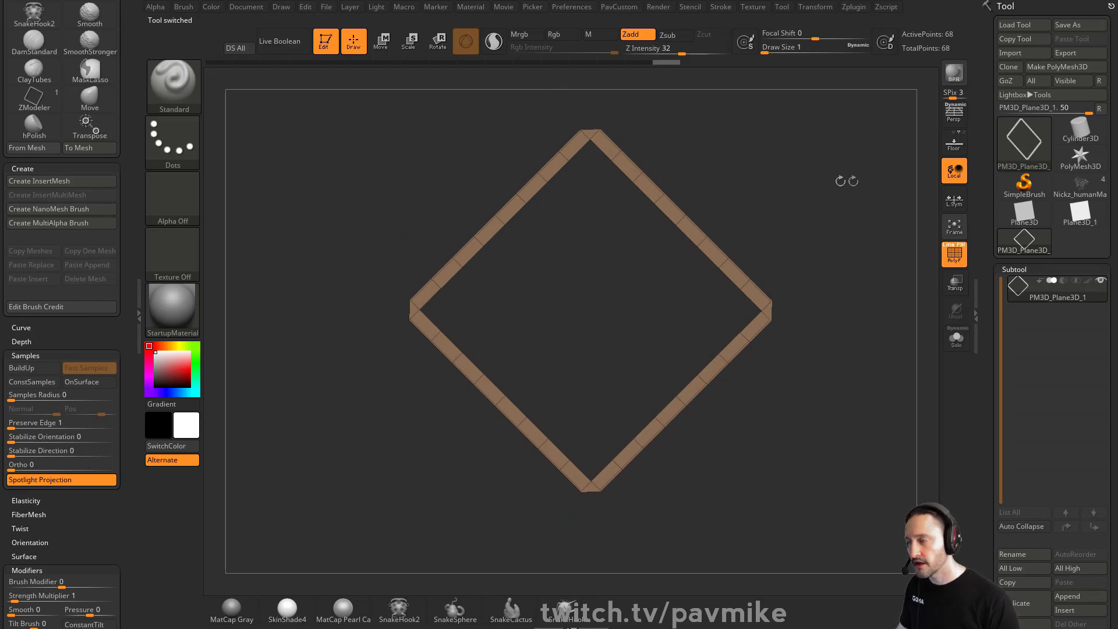
mouse_move(853, 181)
left_mouse_down("alt")
mouse_move(821, 218)
mouse_move(743, 245)
mouse_move(756, 289)
mouse_move(747, 296)
left_mouse_up("alt")
left_click(1088, 194)
Set the brush draw size to 3 while orbiting around the shirt
key("s")
left_click_drag(745, 295, 813, 242, "alt")
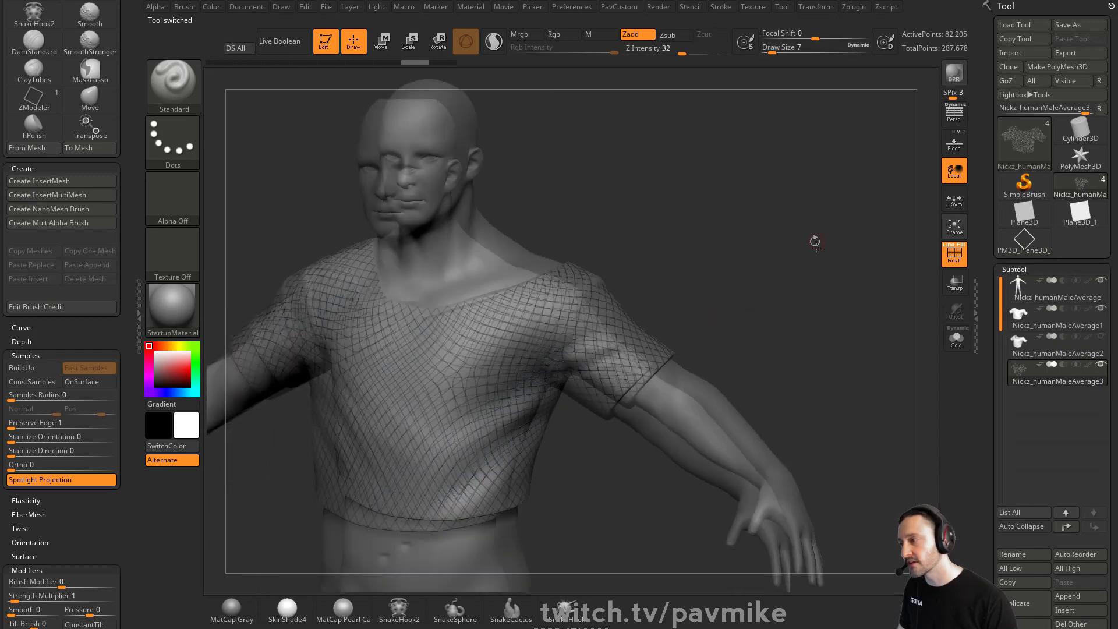
key("s")
left_click_drag(722, 274, 755, 262)
key("s")
left_click_drag(756, 262, 758, 257, "alt")
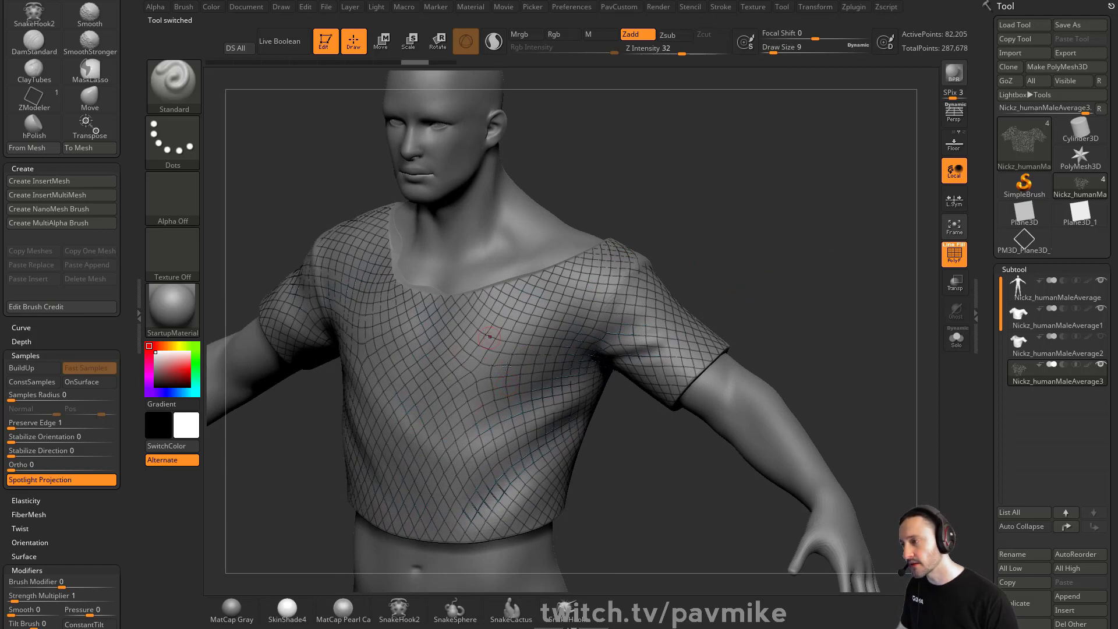
left_click_drag(748, 280, 381, 306)
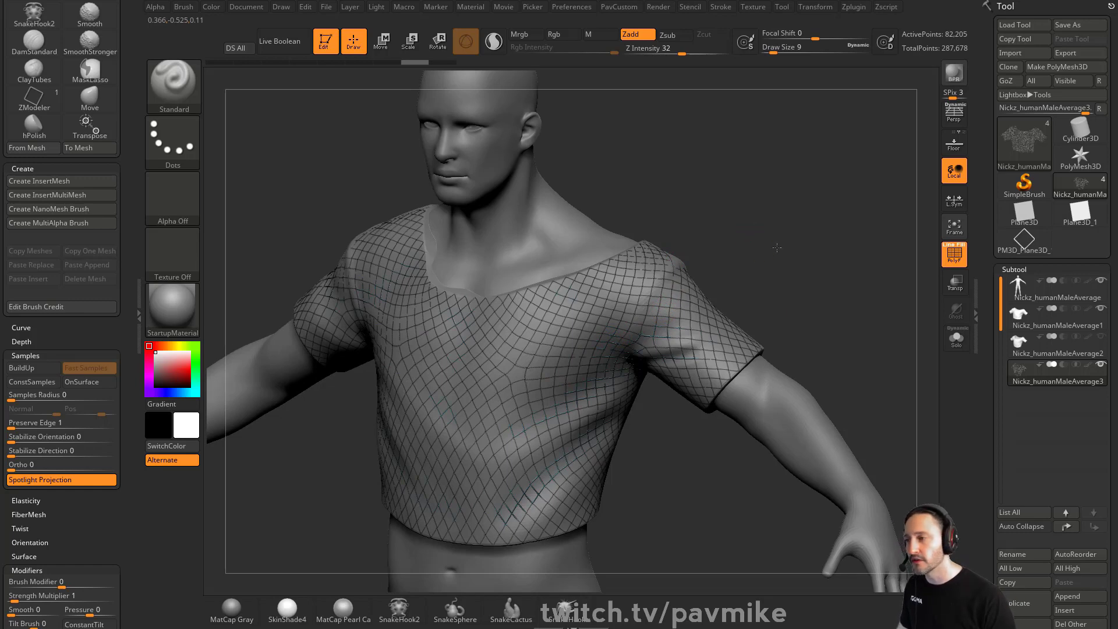
mouse_move(856, 267)
left_mouse_down("alt")
mouse_move(821, 385)
mouse_move(854, 283)
mouse_move(722, 266)
left_mouse_up("alt")
key("s")
left_click(807, 273)
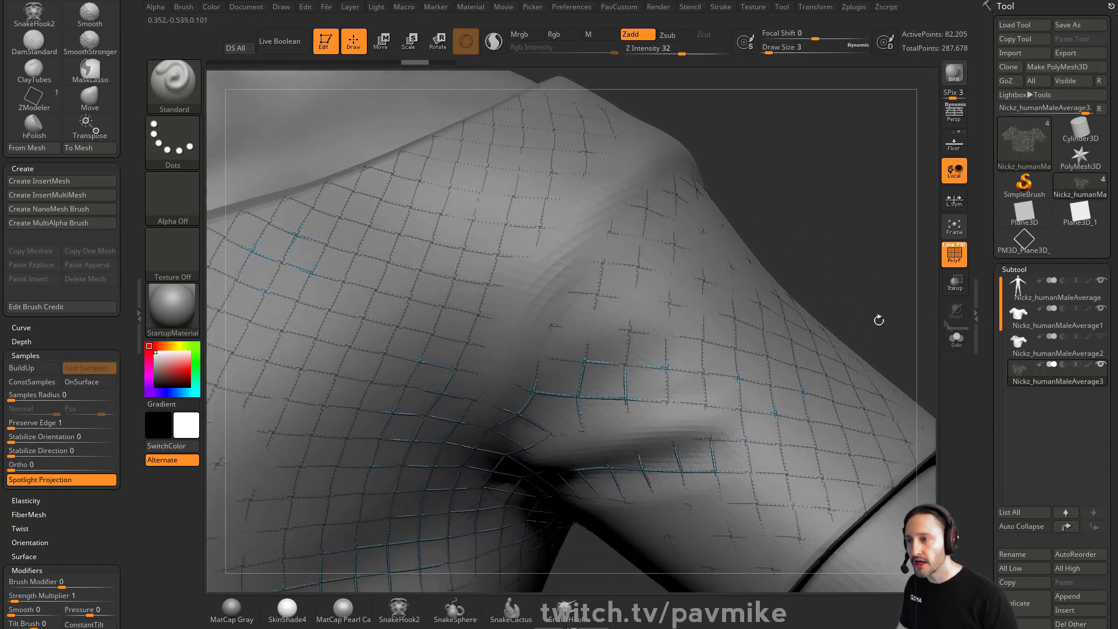
Show only the frame and retopologized shirt subtools and open the Project settings to inspect them
key("shift")
left_click(1101, 365, "shift")
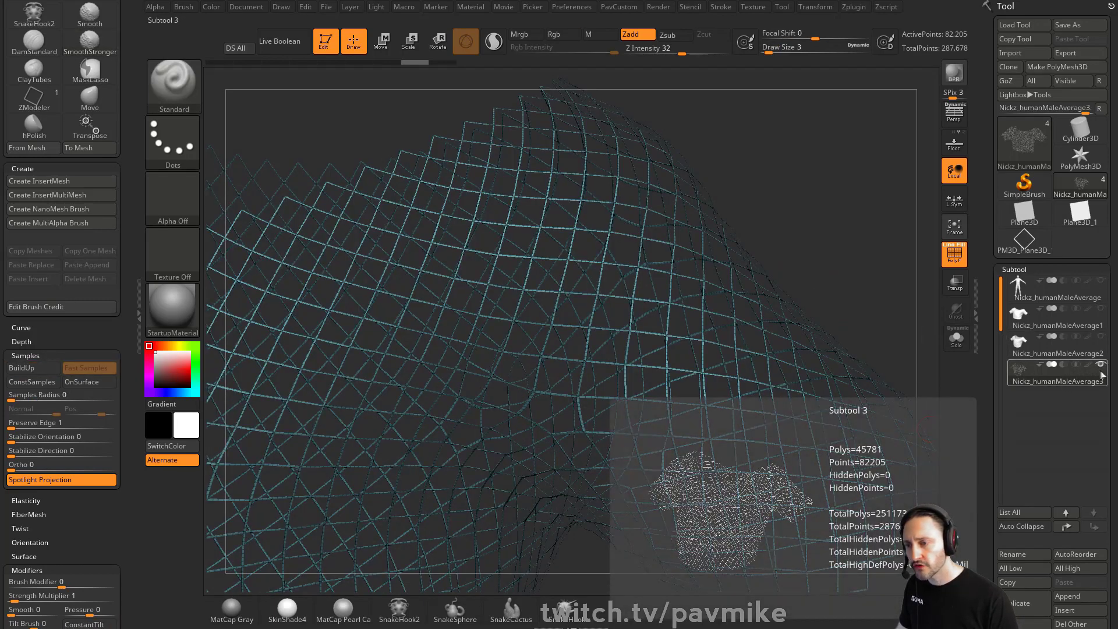
left_click(1101, 337)
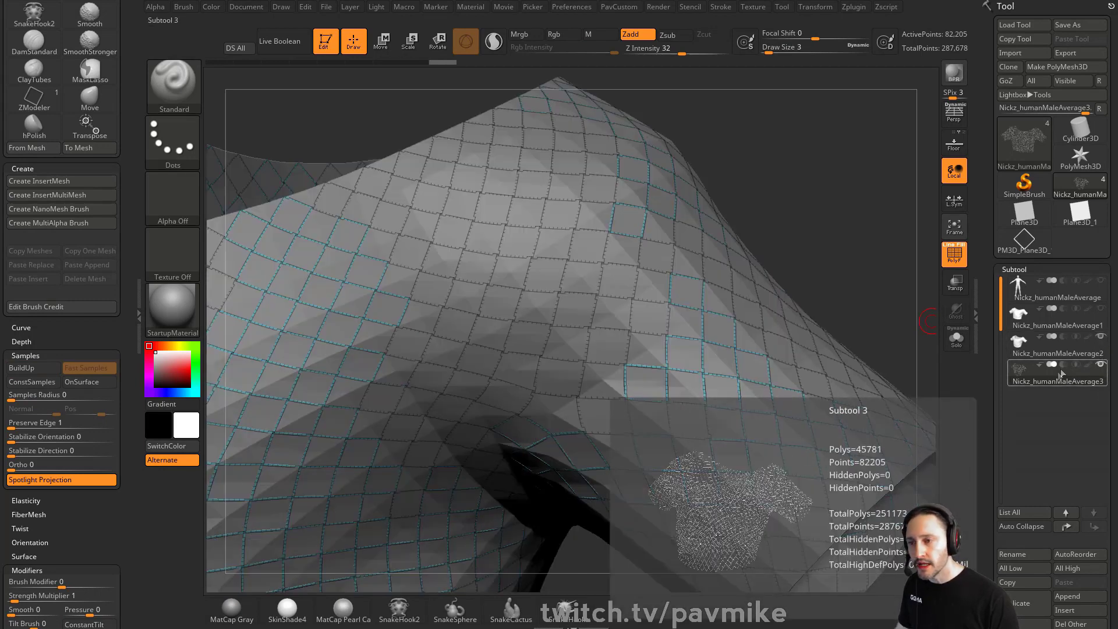
left_click_drag(987, 388, 985, 349)
scroll(1023, 418, "down", 5)
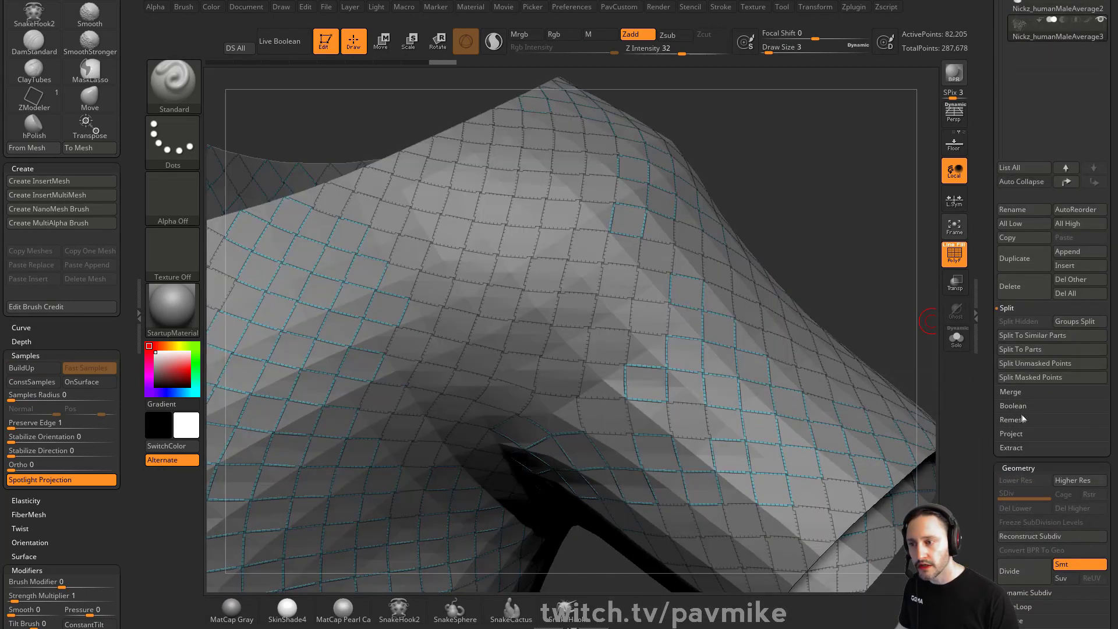
left_click(1011, 434)
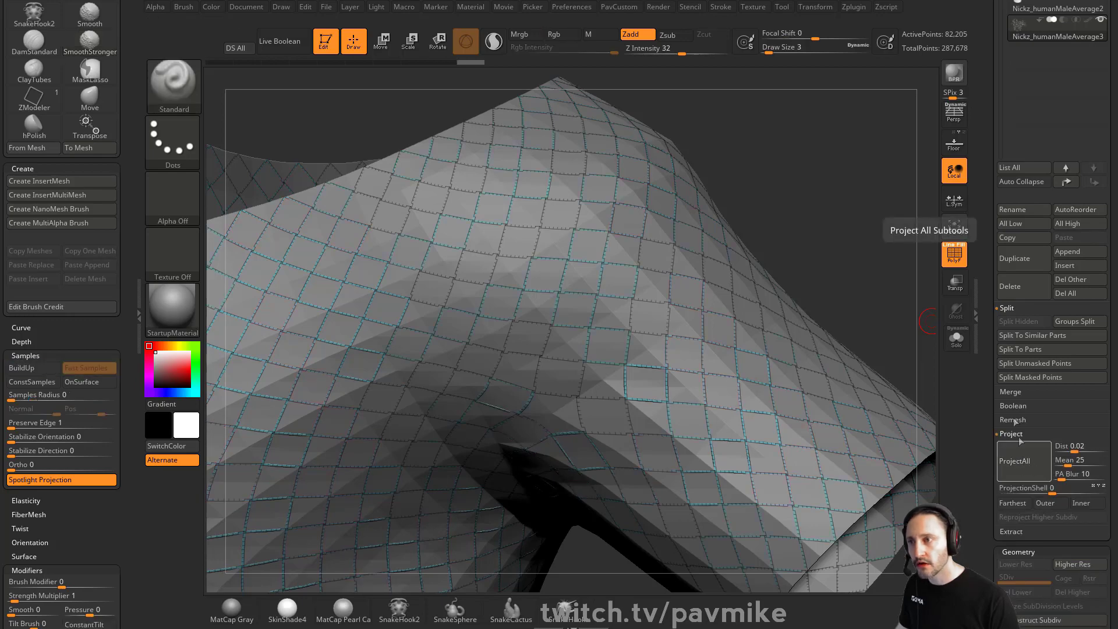
key("f")
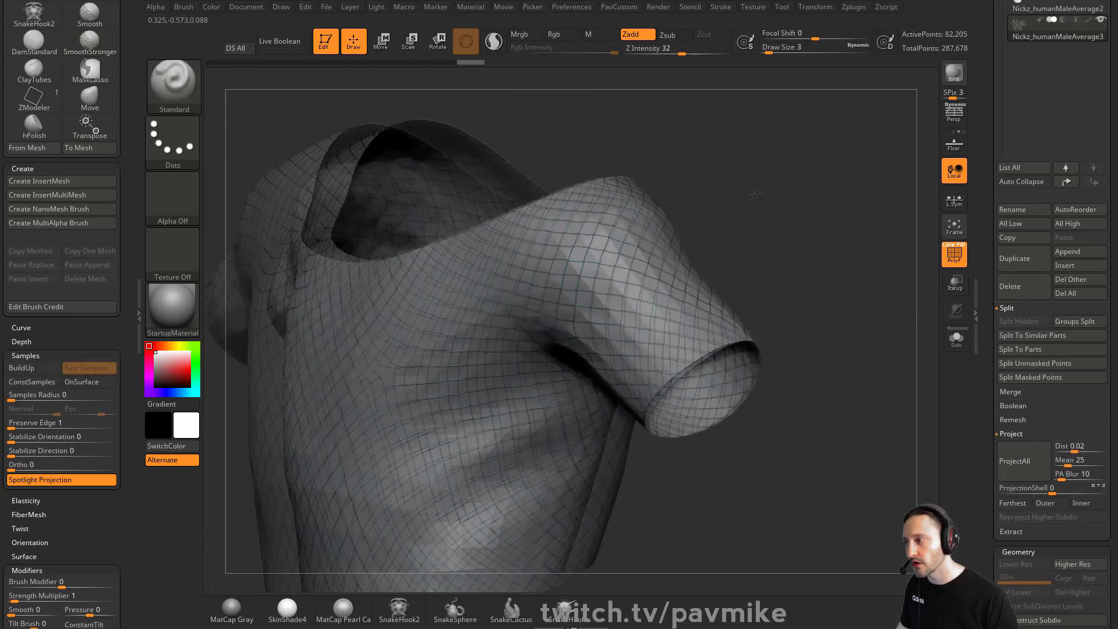
right_click_drag(640, 186, 802, 209)
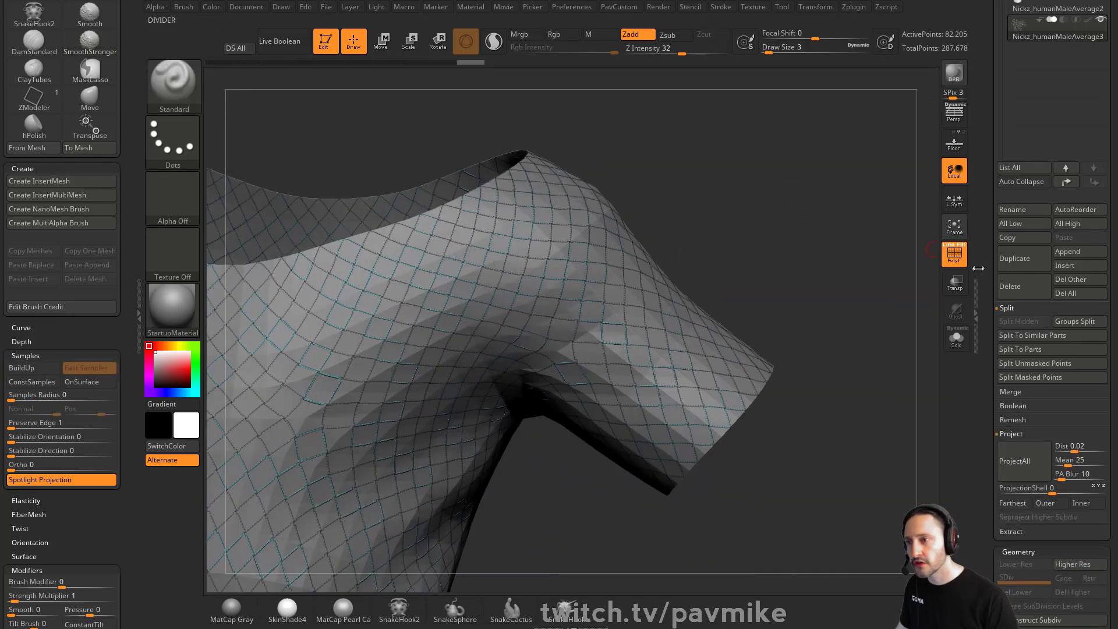
Toggle subtool visibility and inspect the frame mesh in solo mode with polyframes
scroll(1048, 274, "up", 5)
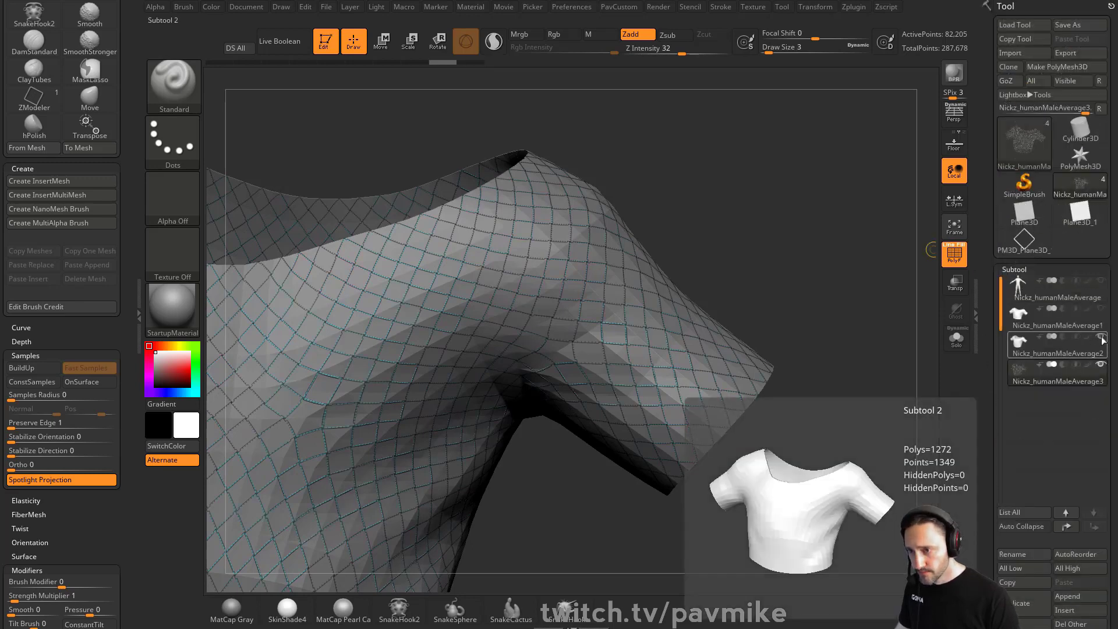
left_click(1101, 337)
left_click(1100, 309)
scroll(986, 374, "down", 5)
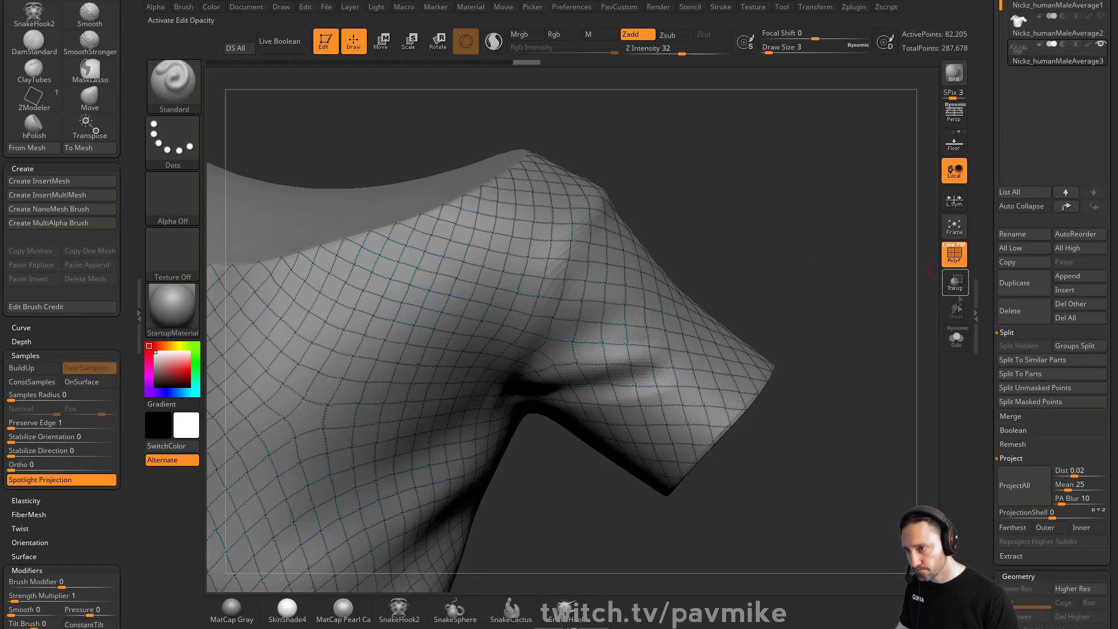
left_click(948, 261)
left_click(956, 338)
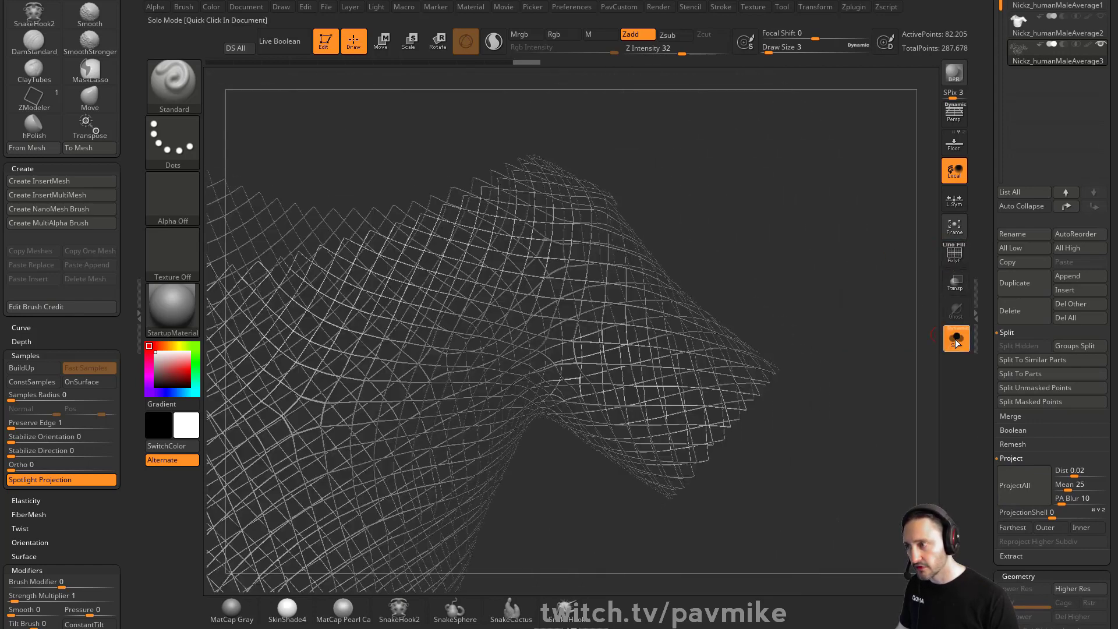
left_click(954, 253)
left_click_drag(756, 257, 709, 266)
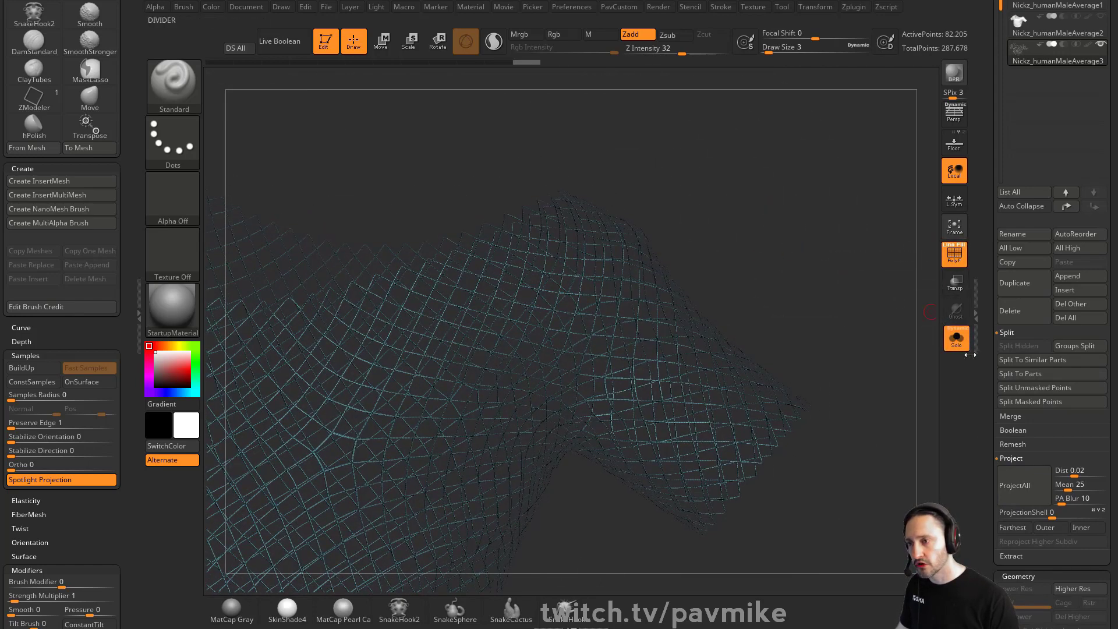
left_click(957, 340)
left_click(962, 256)
Switch to the retopologized neckline band subtool and isolate it in solo mode with polyframes
left_click_drag(993, 111, 997, 145)
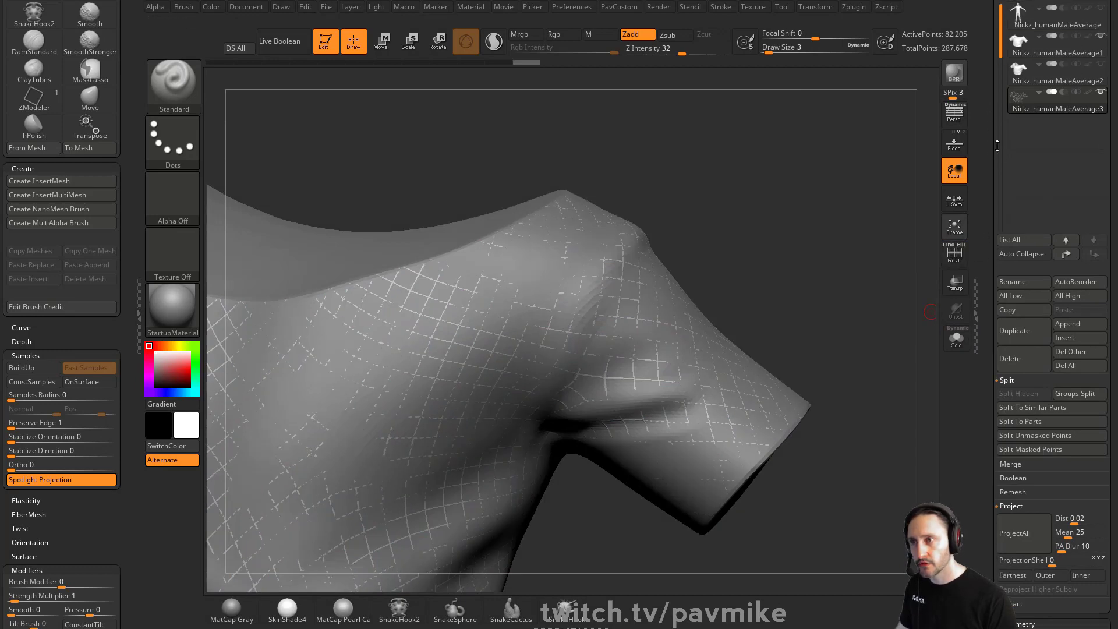
left_click(1043, 86)
left_click_drag(745, 194, 885, 199)
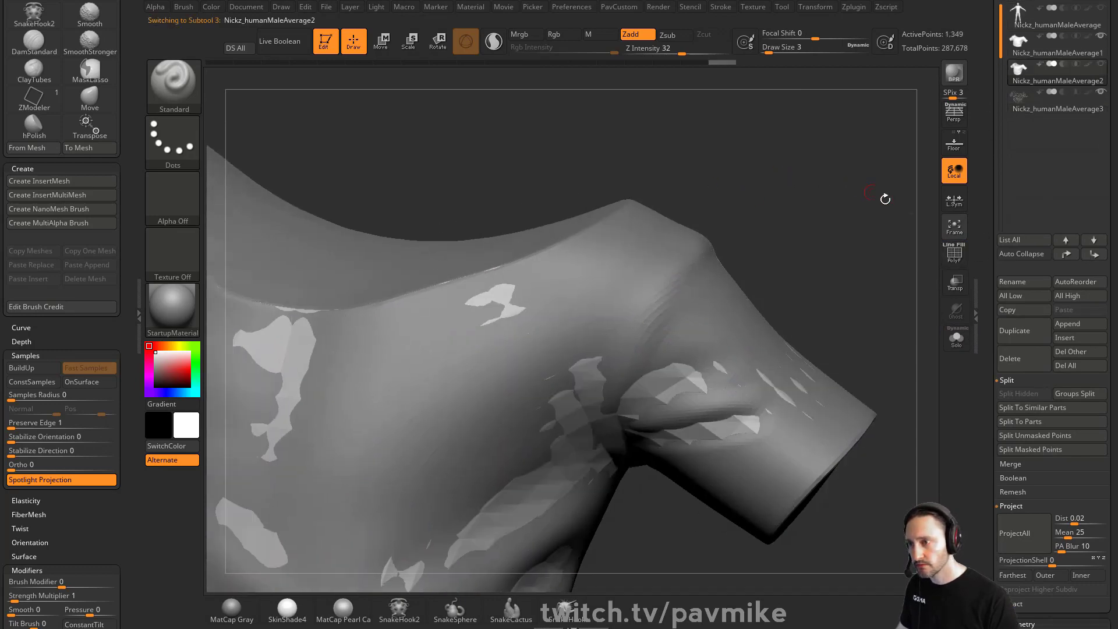
left_click(954, 256)
left_click(956, 338)
left_click_drag(805, 237, 857, 242)
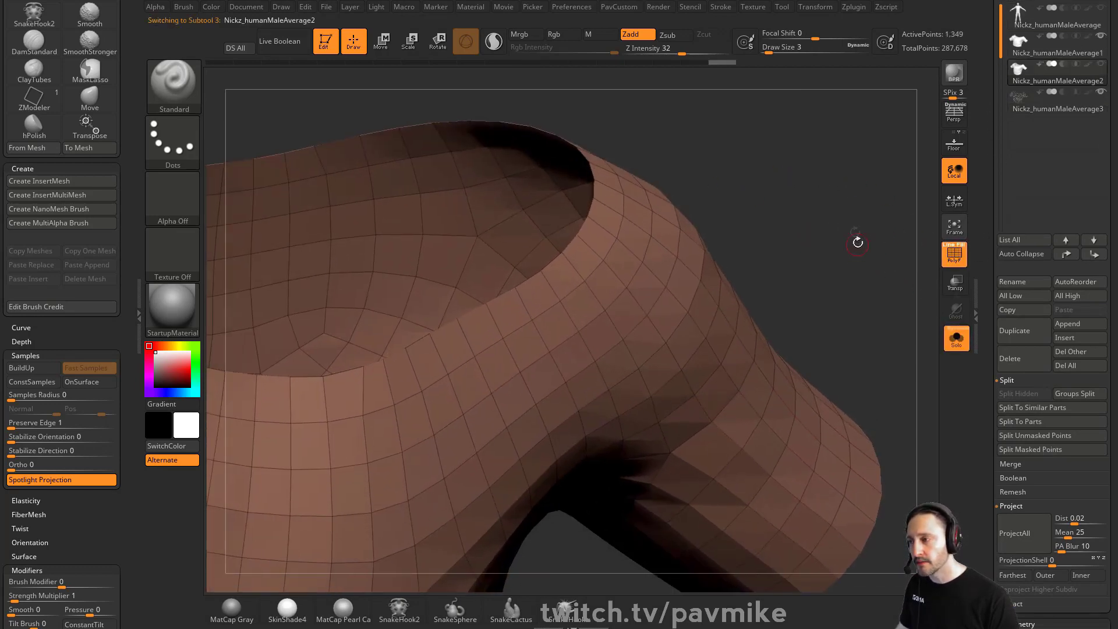
Select the ZModeler brush and extrude the band's polygons using the Extrude action with the Polygroup All target
key("b")
key("z")
key("m")
key("space")
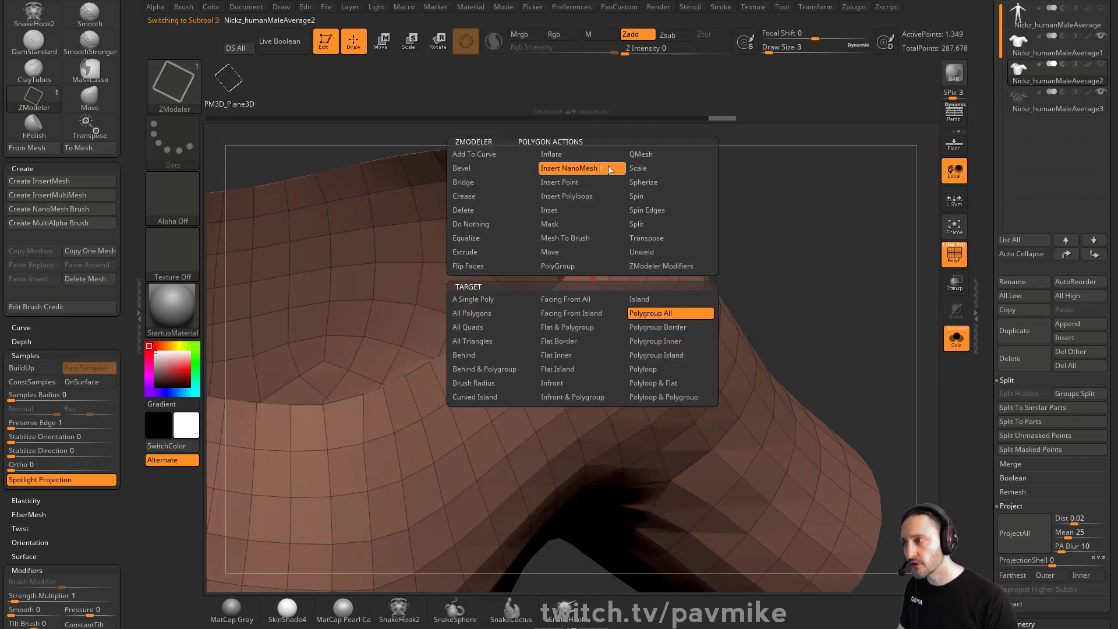
left_click(483, 253)
left_click(638, 314)
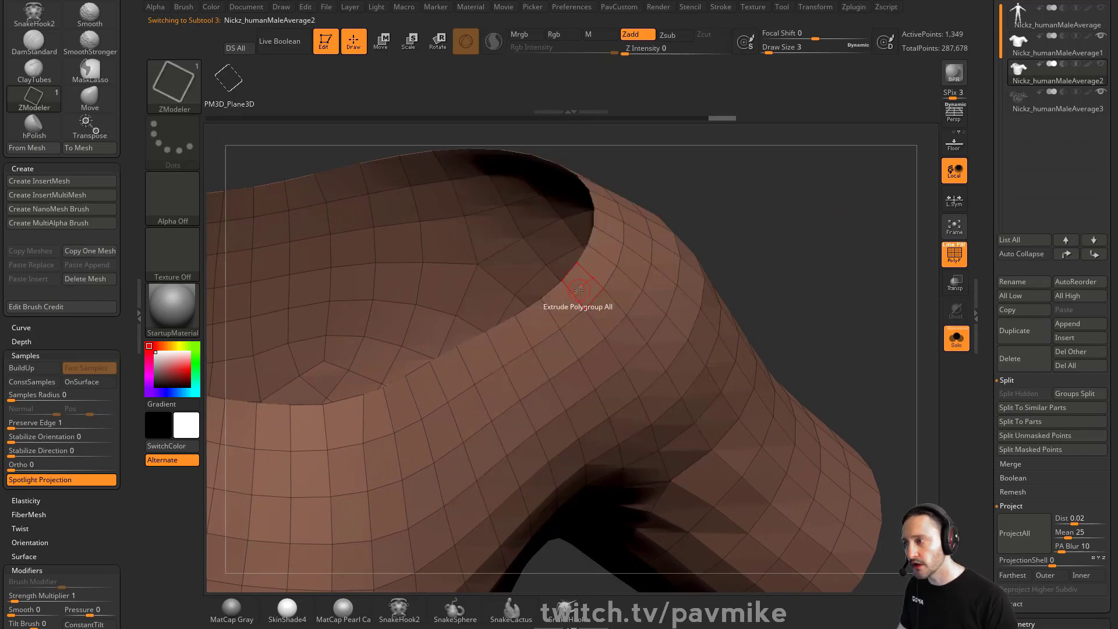
left_click_drag(580, 290, 589, 284)
left_click_drag(778, 203, 744, 137)
left_click_drag(755, 506, 571, 285)
left_click_drag(665, 267, 658, 269)
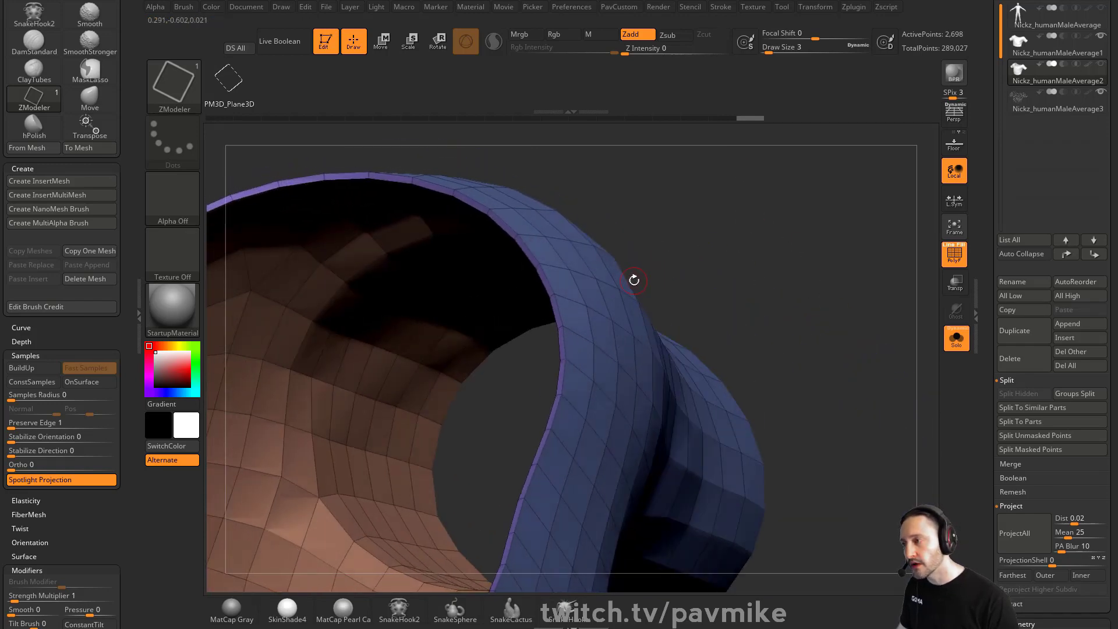
Hide everything except the band's outer rim polygroup and delete the hidden geometry
left_click(579, 273, "ctrl+shift")
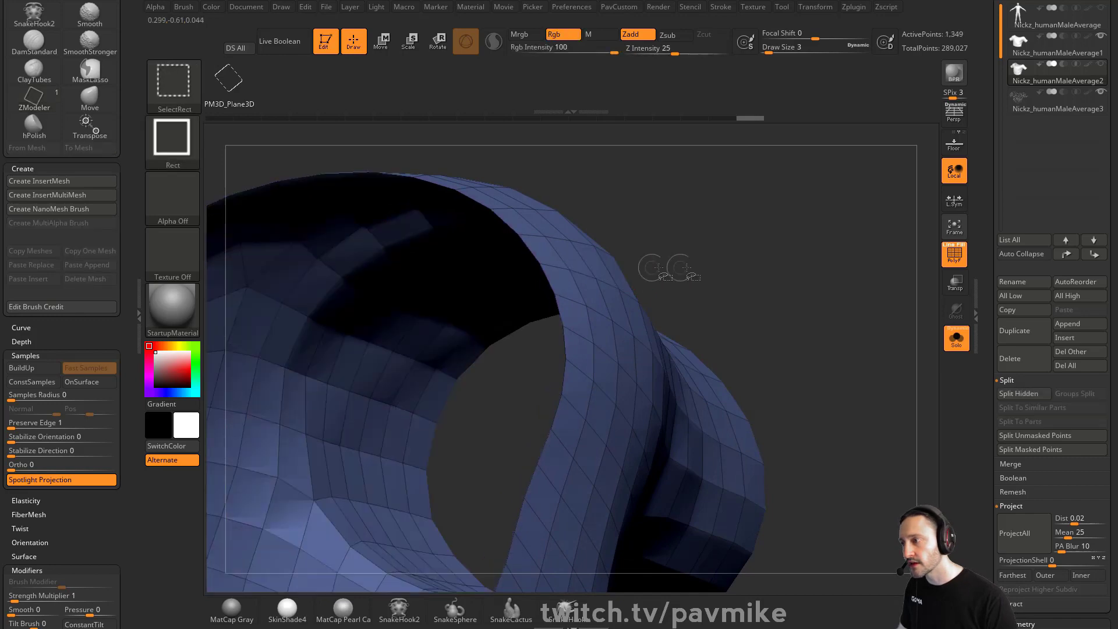
left_click(789, 290, "ctrl+shift")
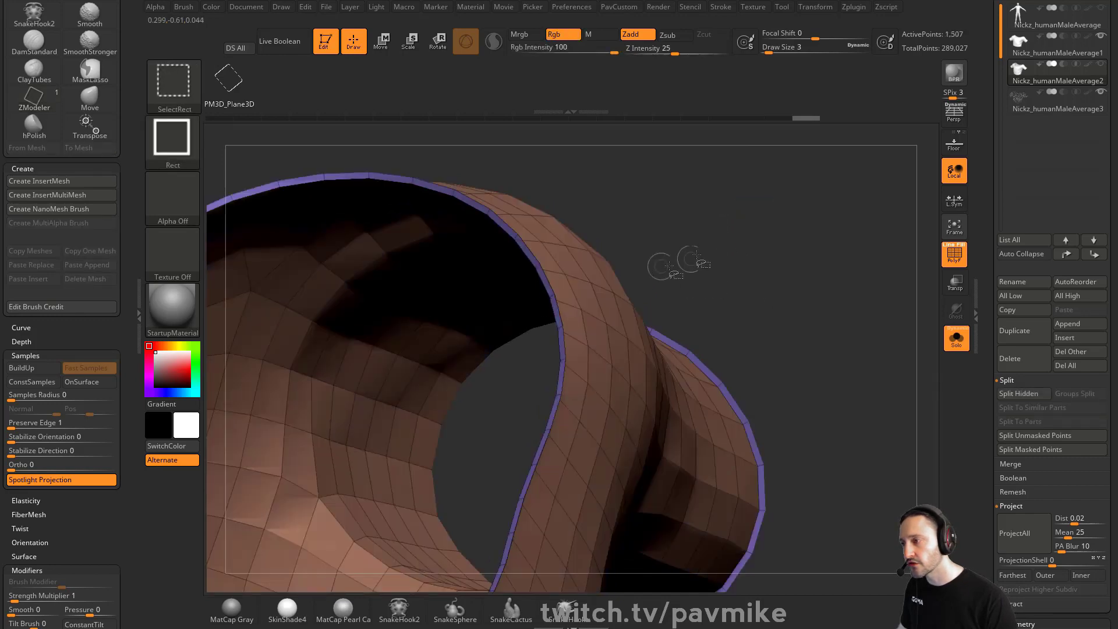
left_click(563, 274, "ctrl+shift")
key("3")
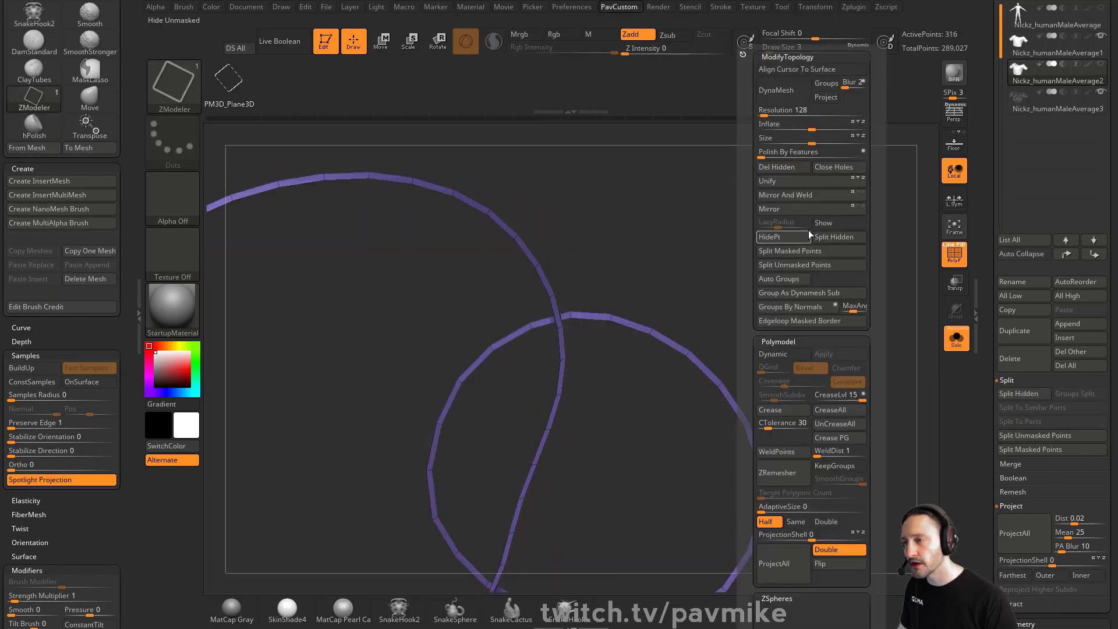
left_click(795, 168)
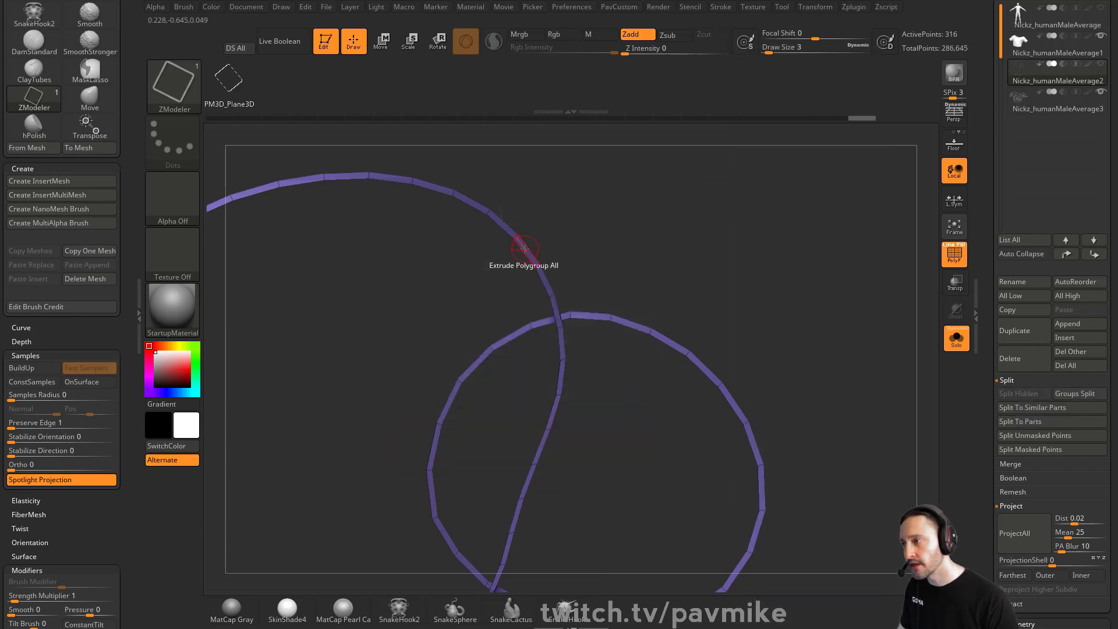
Try extruding the remaining rim strip, compare it against the shirt outside solo mode, and undo the extrusion
key("space")
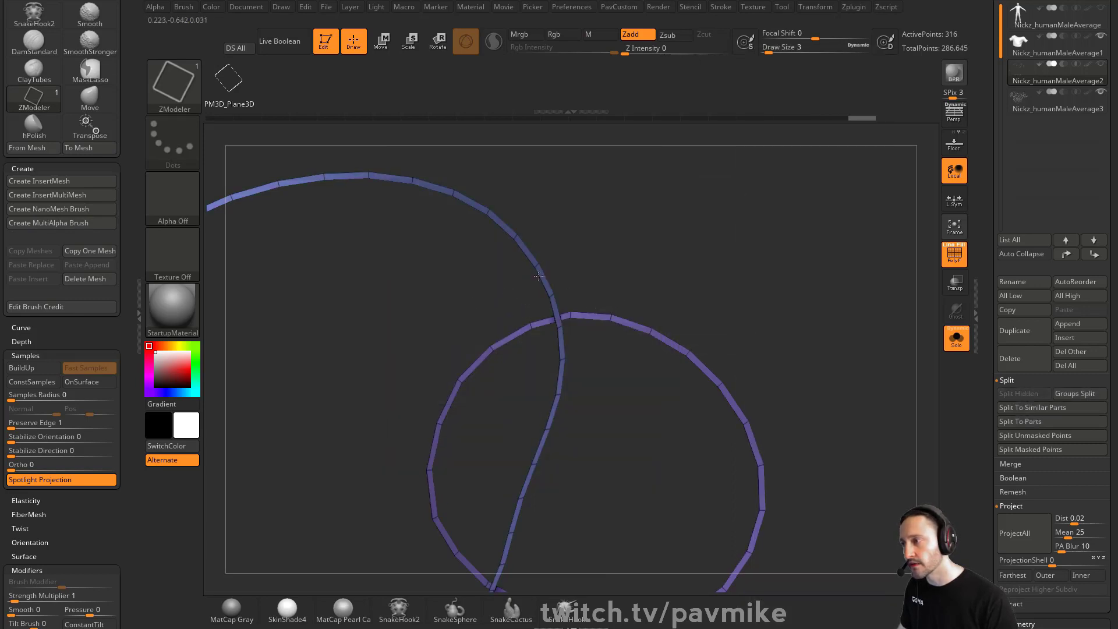
left_click_drag(539, 275, 526, 275)
left_click(956, 339)
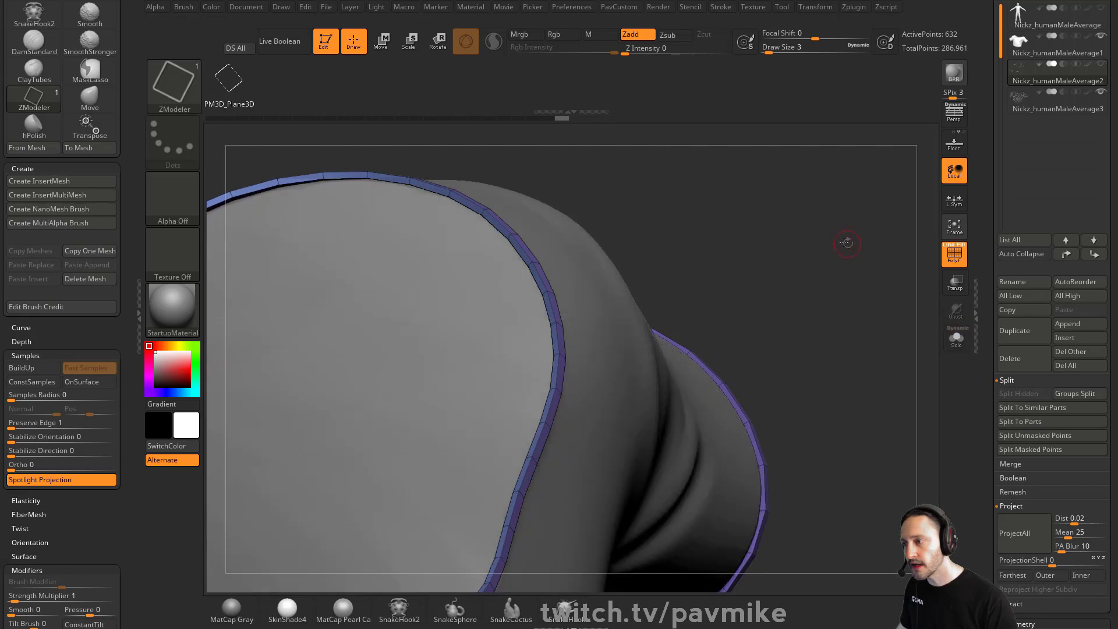
left_click_drag(845, 242, 507, 265)
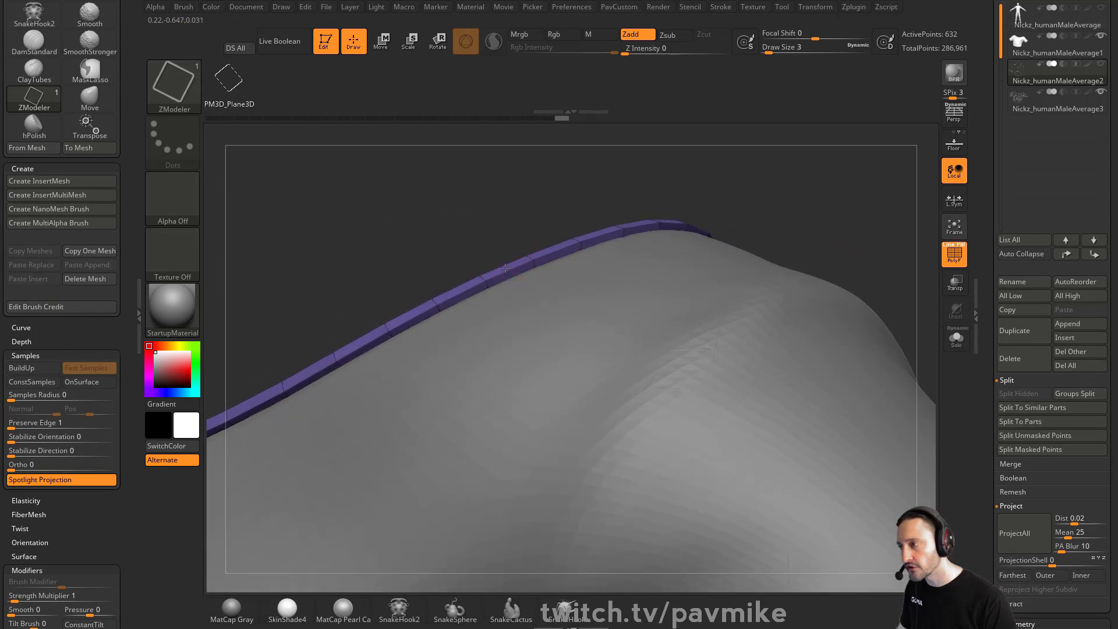
key("space")
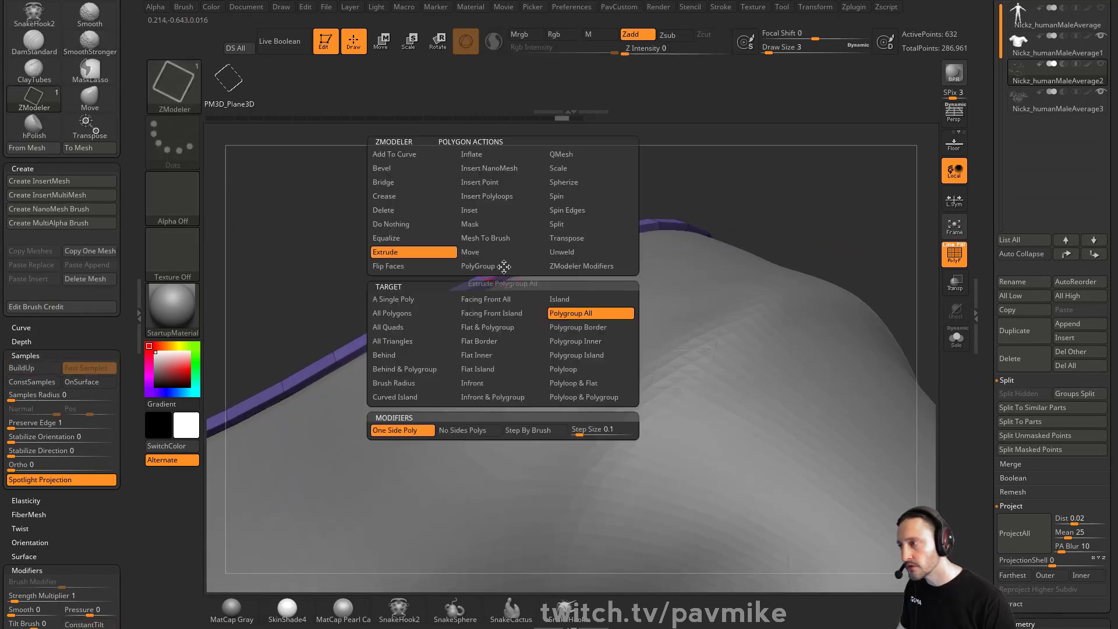
left_click_drag(470, 204, 664, 224)
key("alt+s")
left_click_drag(701, 307, 700, 313)
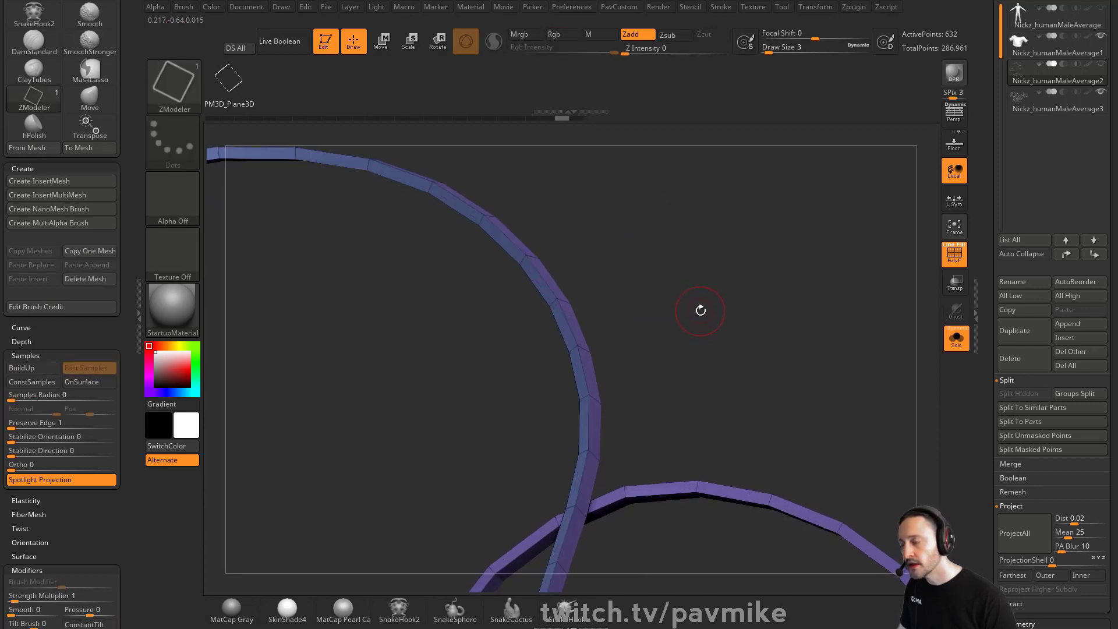
key("ctrl+z")
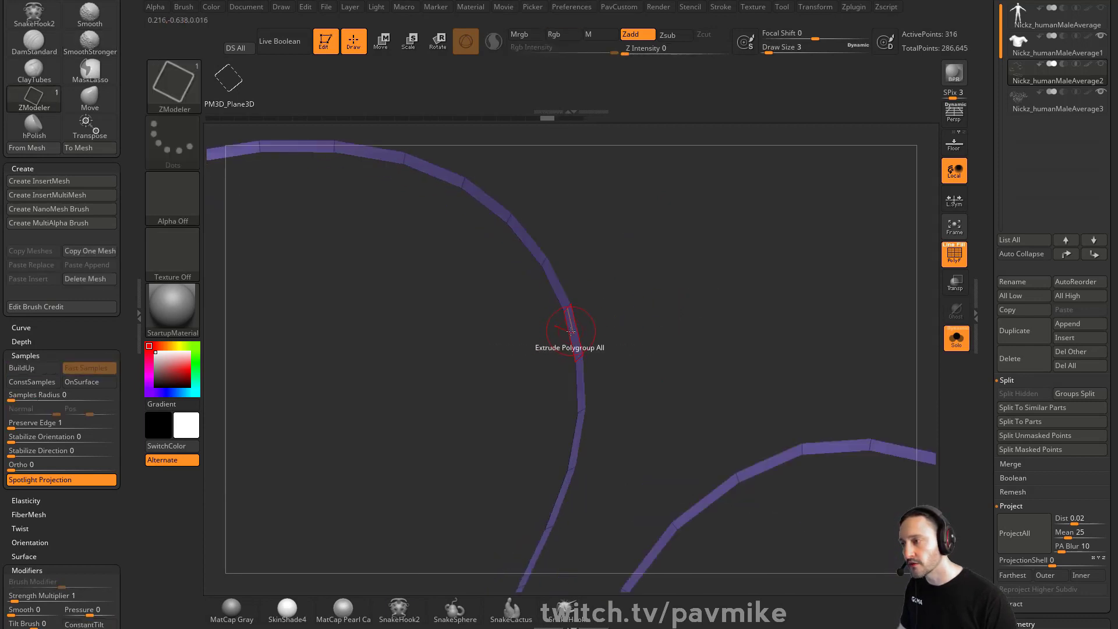
Extrude the rim strip again with ZModeler to give it thickness
mouse_move(571, 331)
left_mouse_down()
mouse_move(536, 333)
mouse_move(670, 263)
mouse_move(581, 314)
left_mouse_up()
key("space")
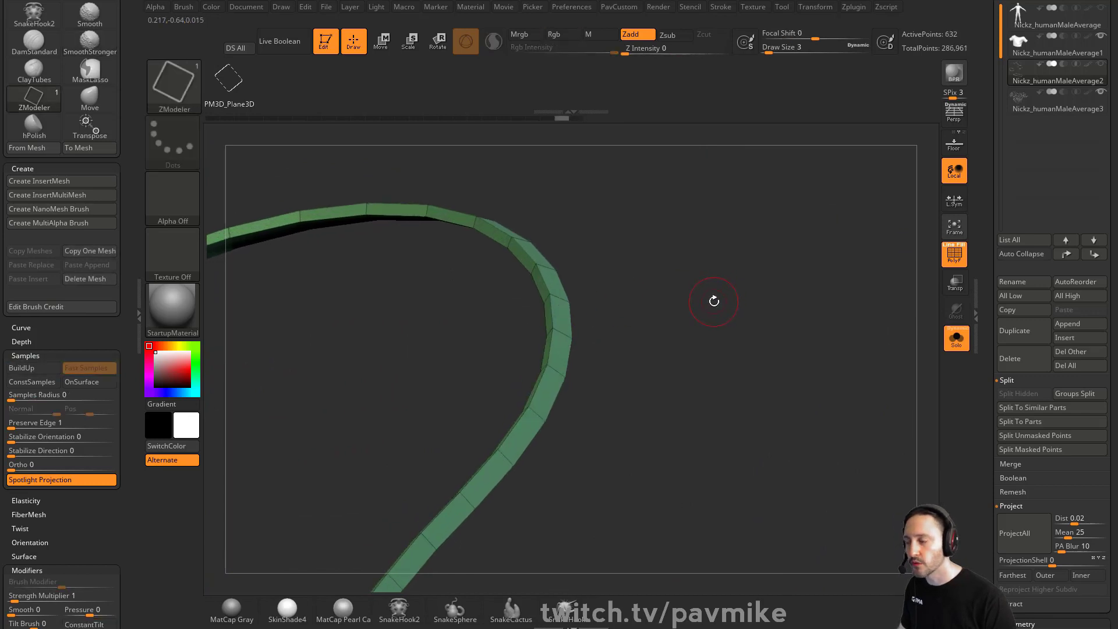
left_click_drag(790, 308, 756, 343)
Switch the ZModeler Extrude target to Polygroup Island and leave solo mode
key("space")
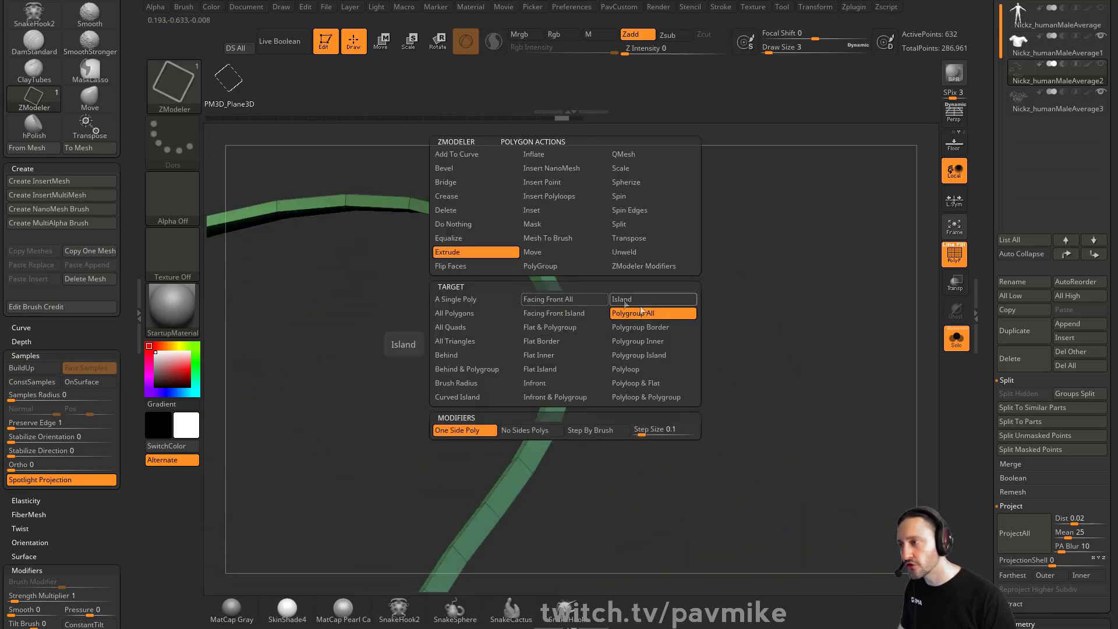
left_click(641, 342)
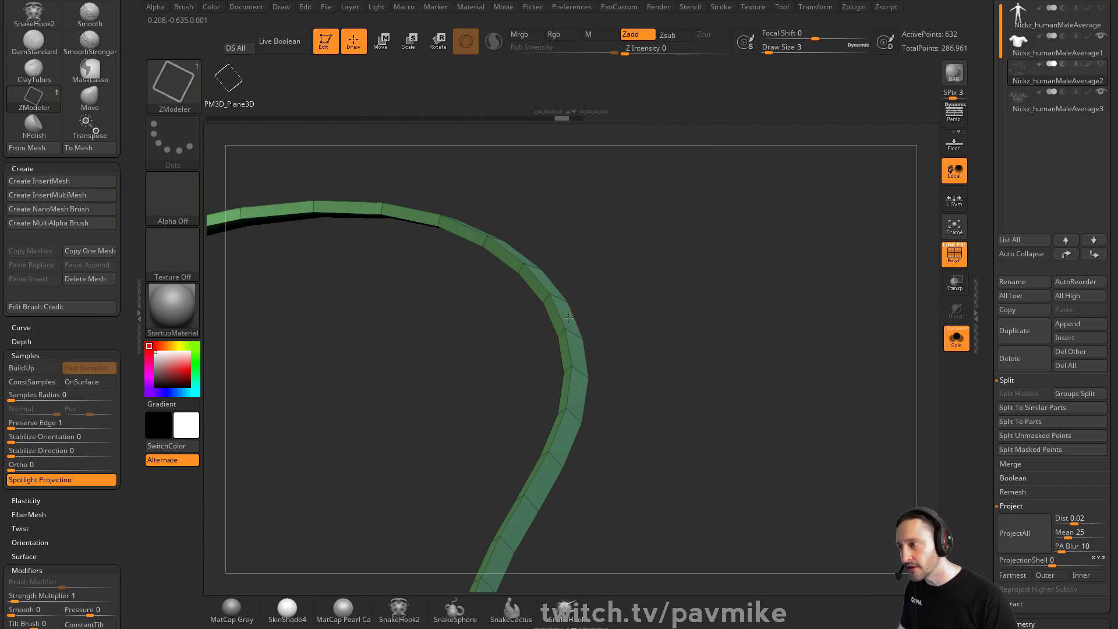
left_click_drag(569, 318, 566, 322)
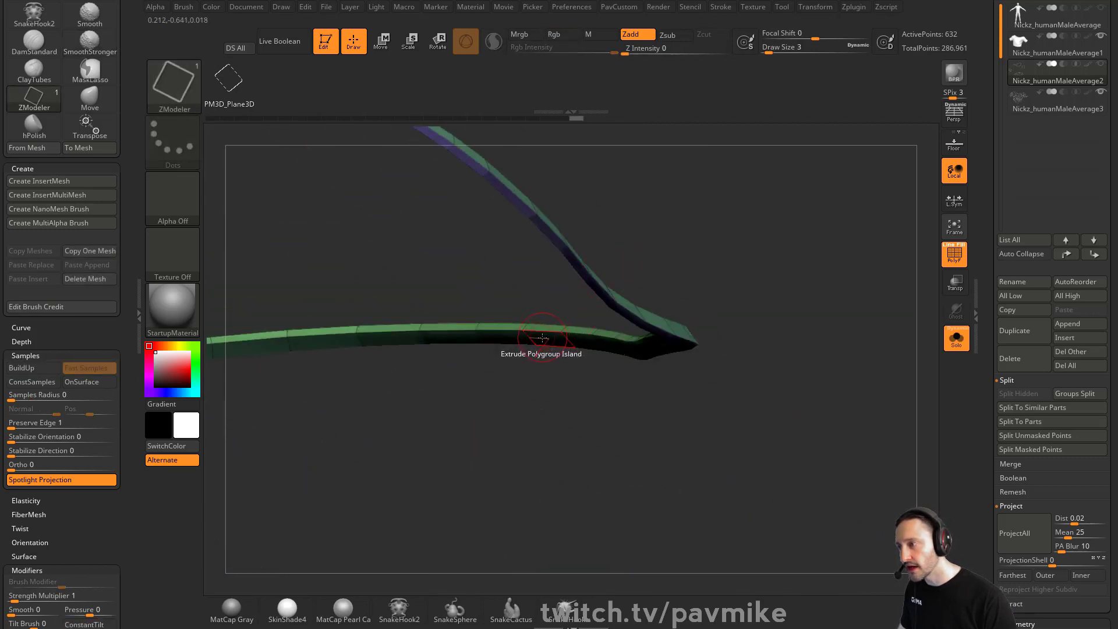
left_click(963, 345)
Orbit around the shirt to inspect the extruded neckline and sleeve bands
mouse_move(731, 218)
left_mouse_down()
mouse_move(736, 256)
mouse_move(741, 232)
left_mouse_up()
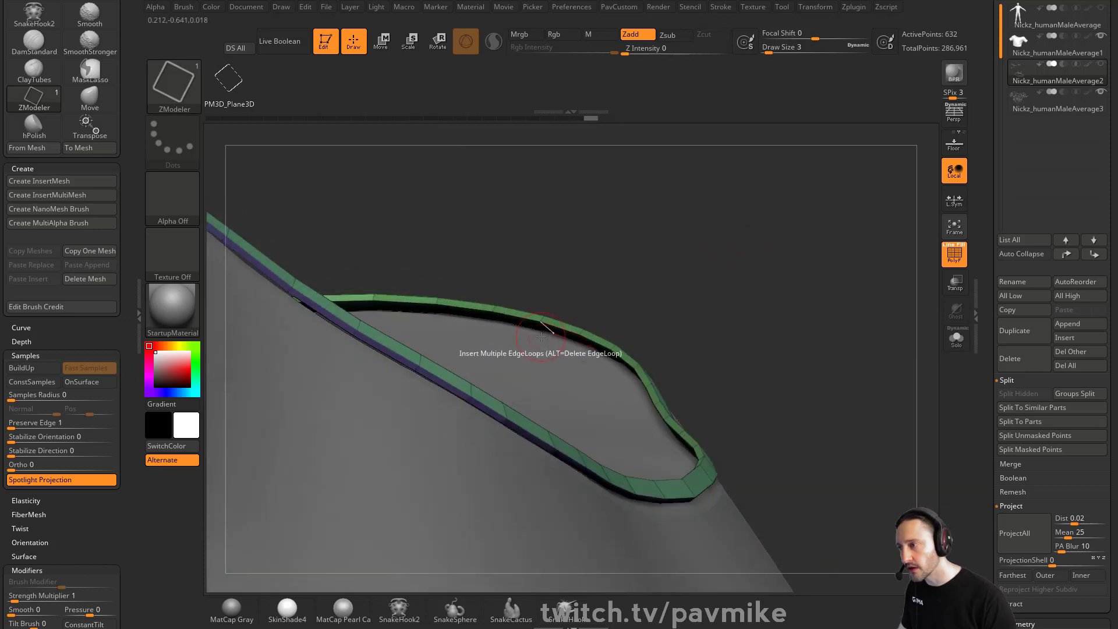
left_click_drag(555, 331, 579, 308)
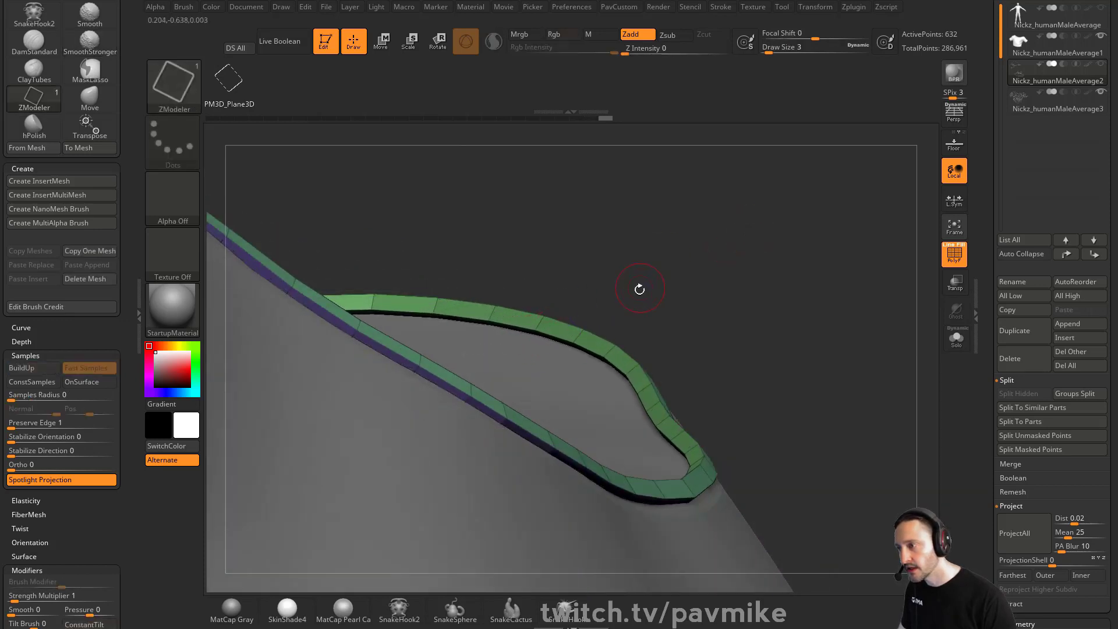
left_click_drag(638, 287, 557, 342)
left_click_drag(669, 252, 715, 328)
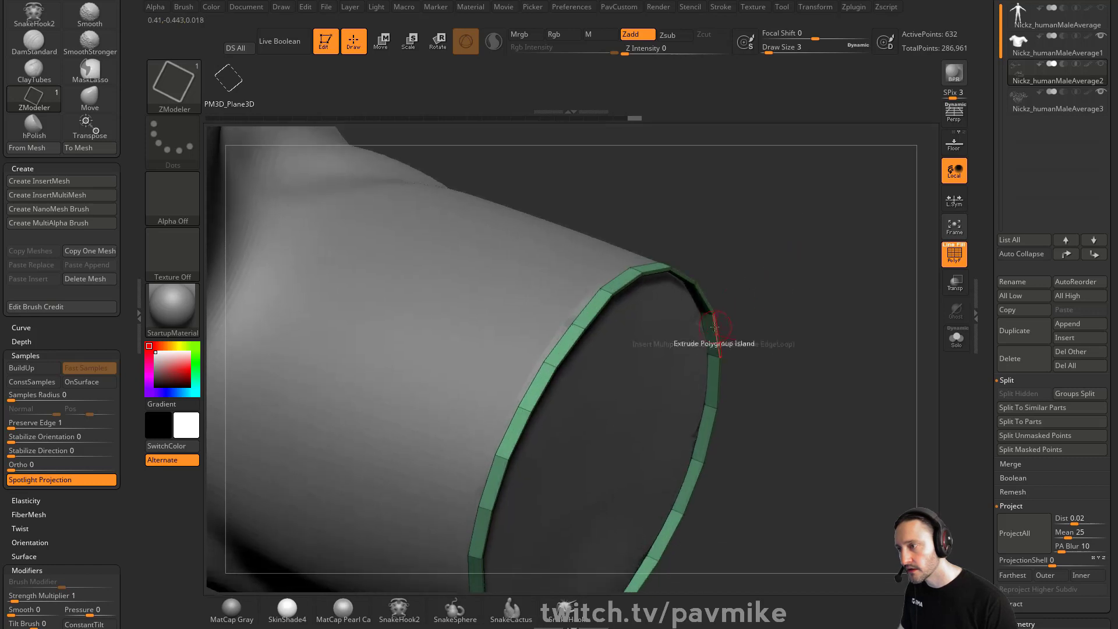
left_click_drag(781, 319, 887, 329)
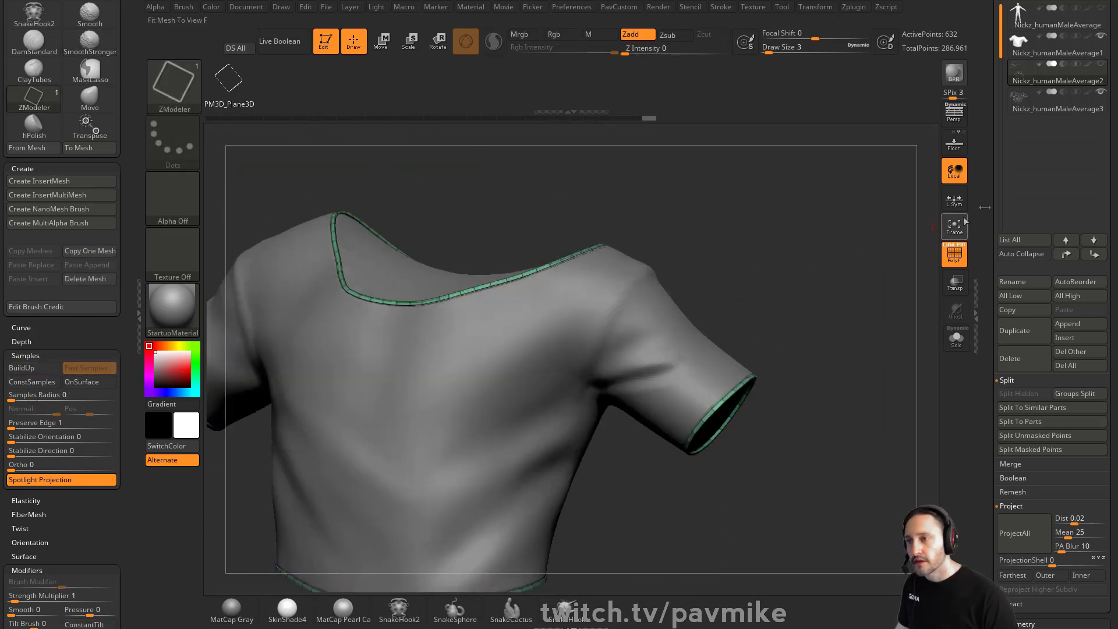
left_click_drag(991, 211, 991, 234)
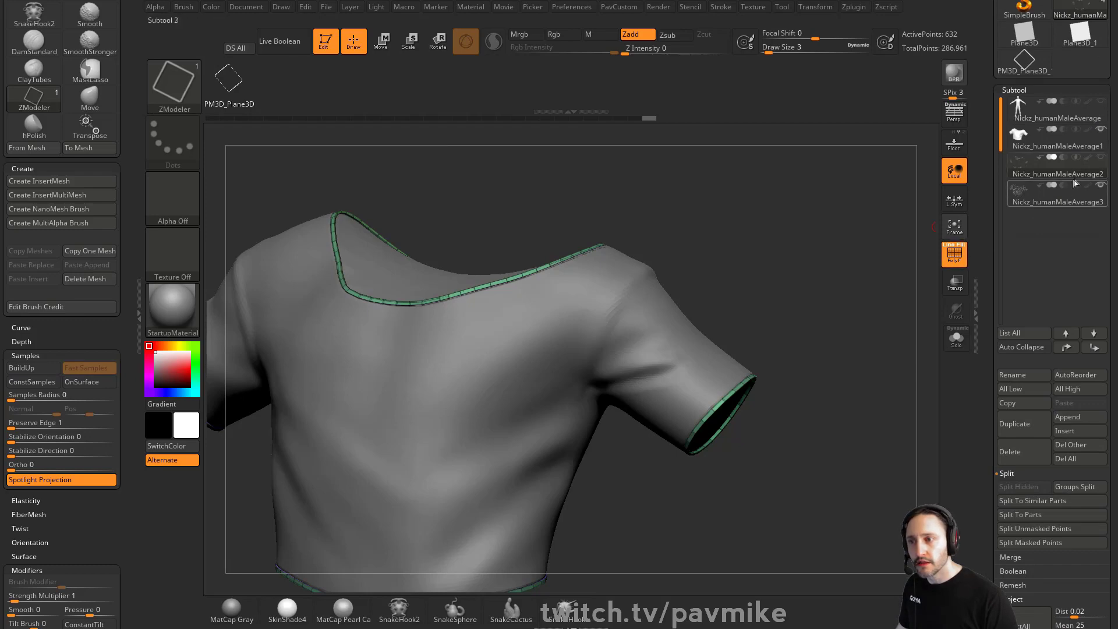
Turn off polyframes, switch to the frame mesh subtool, and view it framed in solo mode with polyframes
key("shift+f")
left_click(1076, 199)
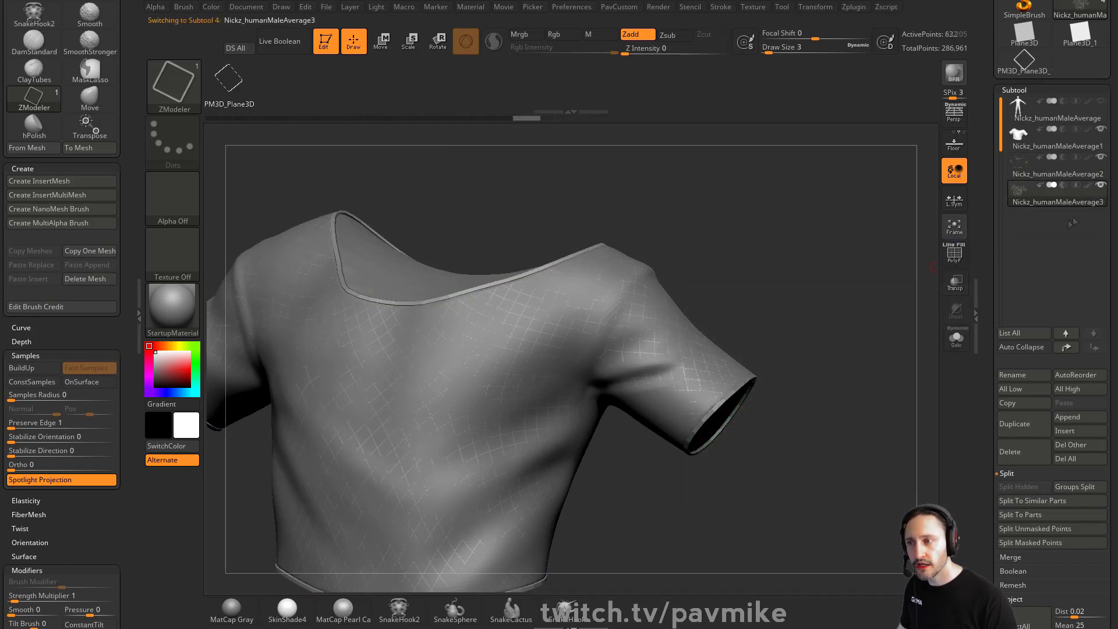
left_click_drag(810, 288, 818, 321, "alt")
left_click_drag(837, 270, 854, 346, "alt")
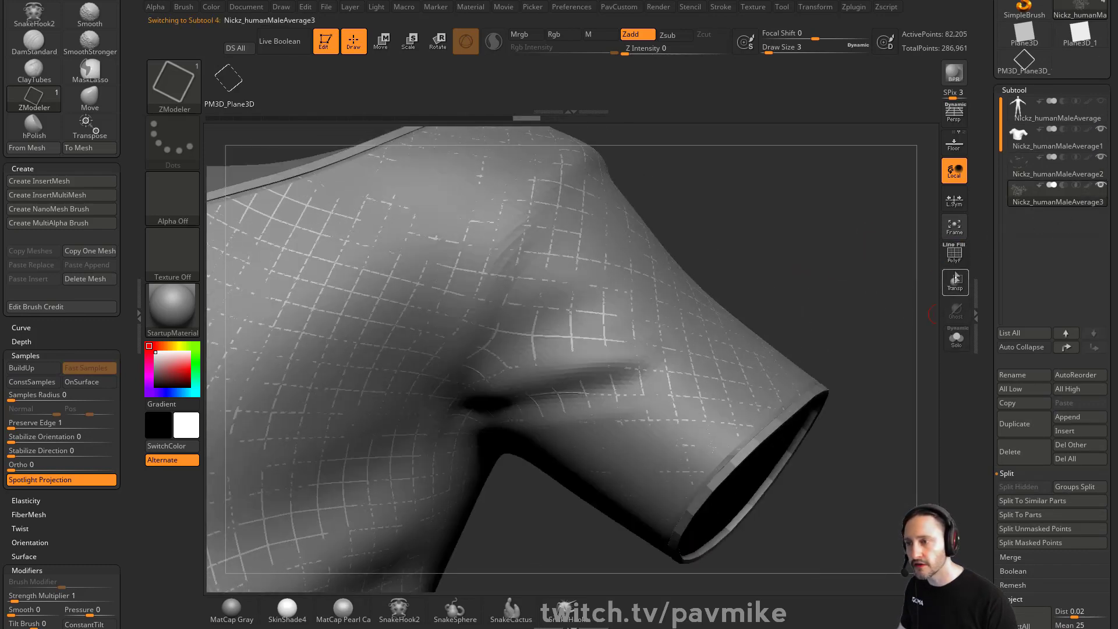
key("shift+f")
key("f")
left_click(956, 339)
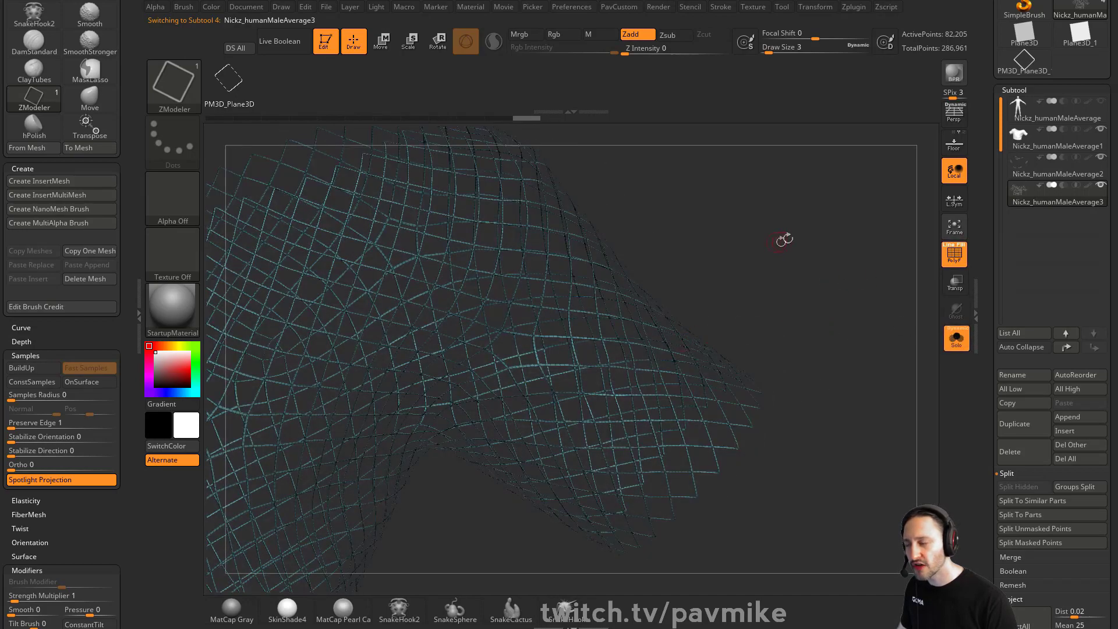
Set the brush draw size to 1 while orbiting around the frame mesh
mouse_move(784, 240)
left_mouse_down("alt")
mouse_move(842, 321)
mouse_move(843, 298)
mouse_move(820, 312)
left_mouse_up("alt")
key("s")
mouse_move(822, 309)
left_mouse_down()
mouse_move(846, 294)
mouse_move(884, 306)
left_mouse_up()
left_click_drag(905, 380, 885, 404, "alt")
left_click_drag(846, 334, 848, 359, "alt")
Weld the frame mesh's points with WeldDist set to 7
key("1")
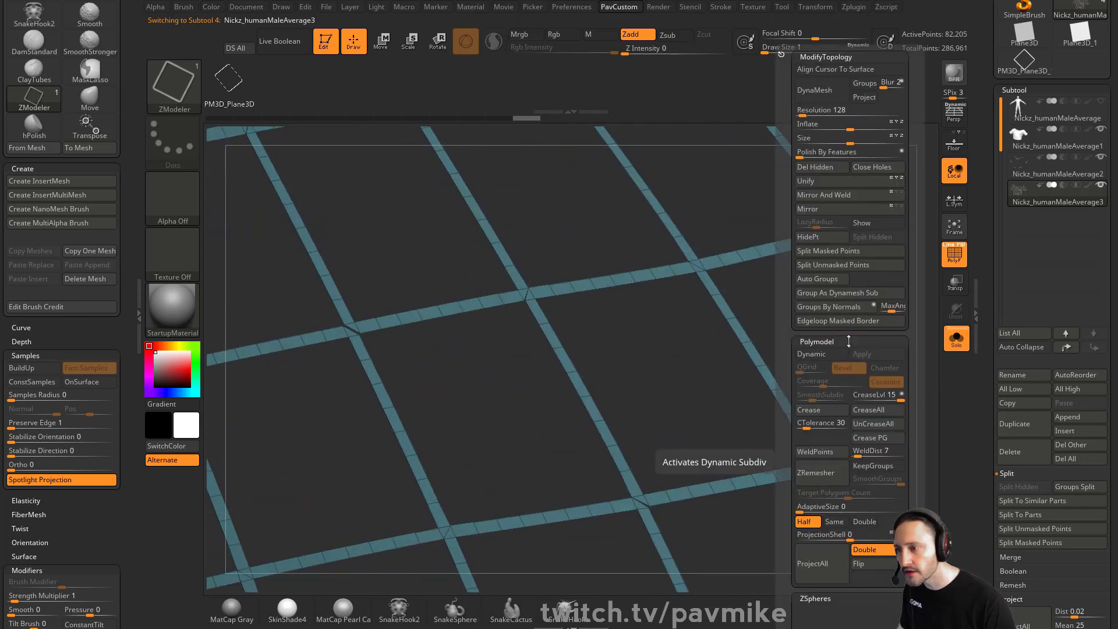
left_click(846, 455)
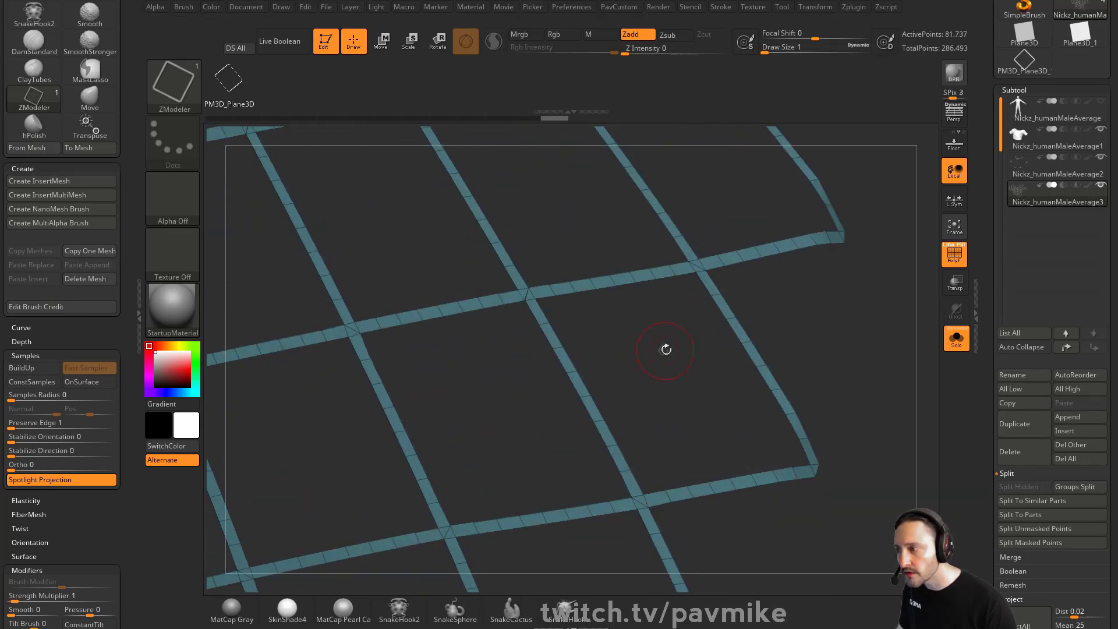
key("1")
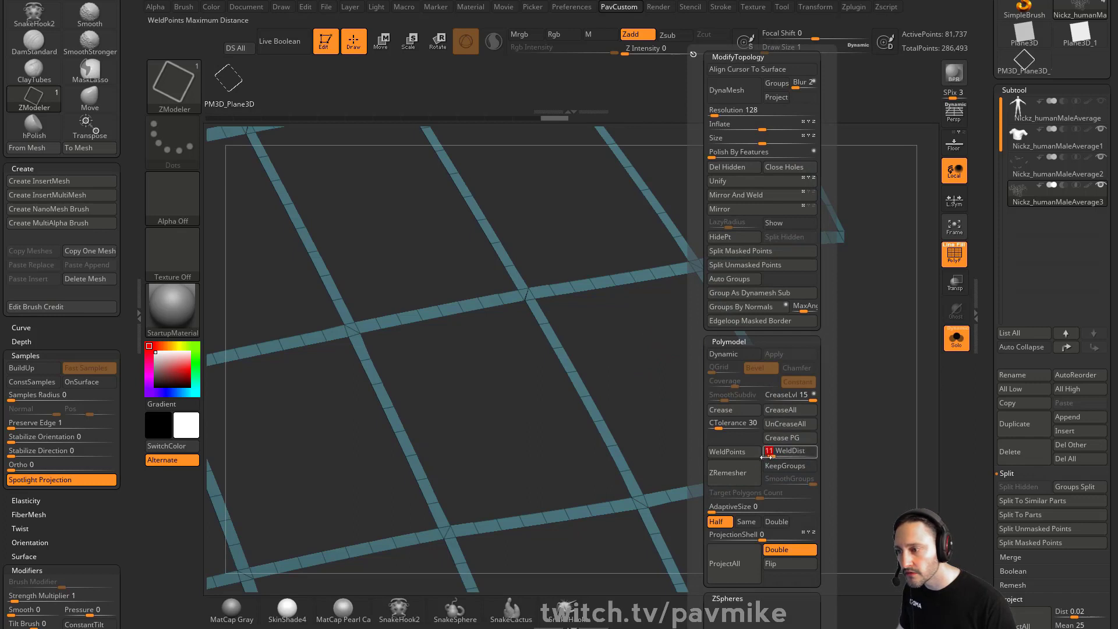
left_click(754, 456)
key("ctrl+z")
left_click(772, 456)
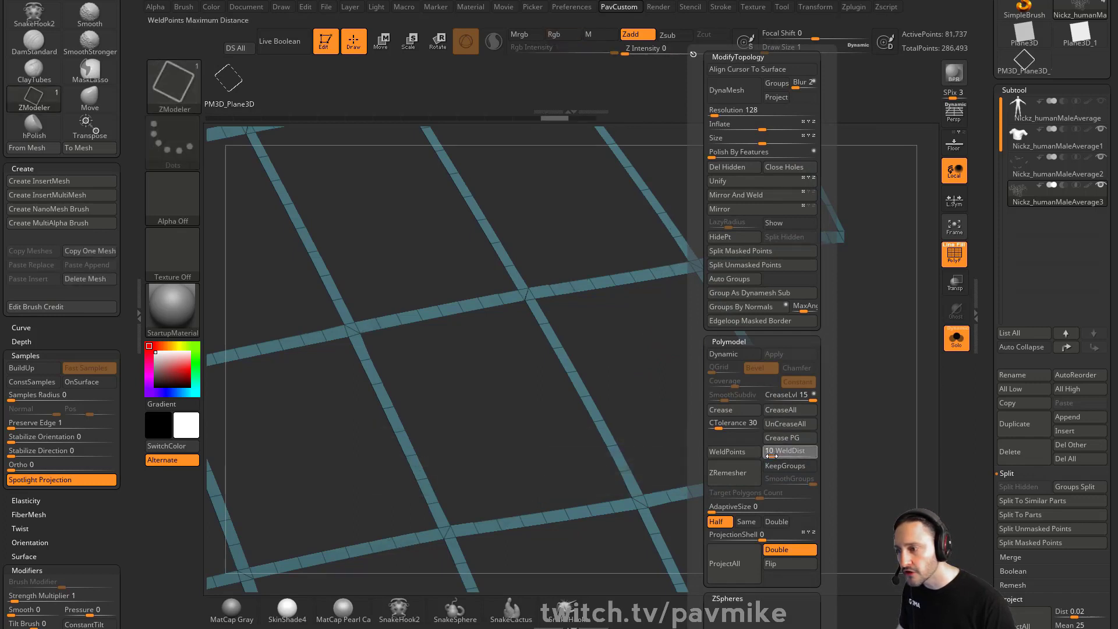
left_click(771, 455)
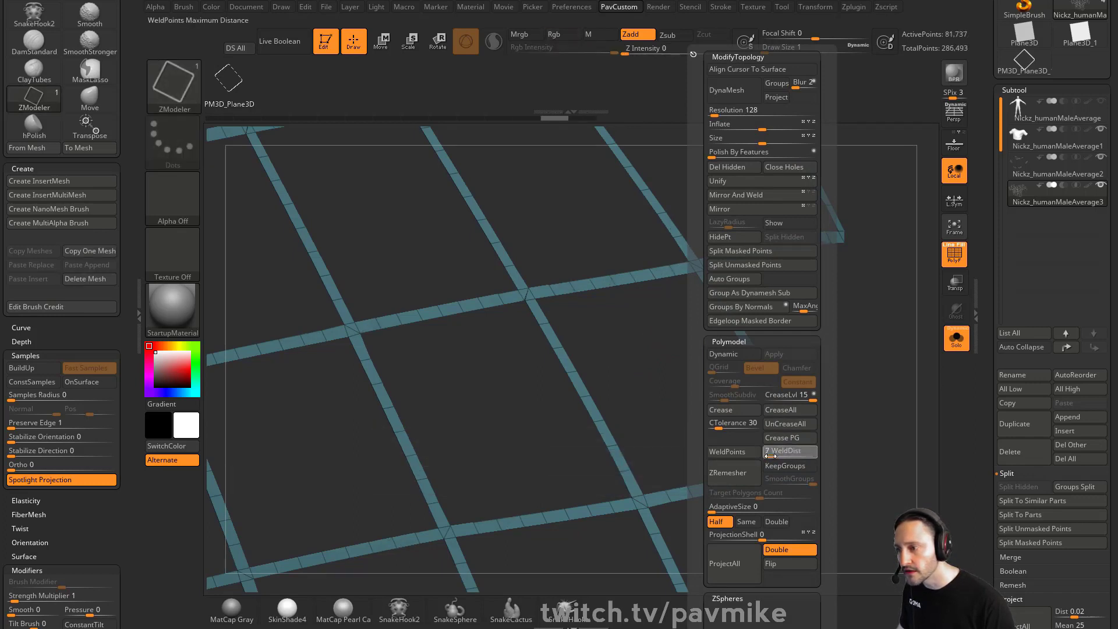
left_click(728, 452)
Extrude all polygons of the frame mesh with ZModeler's All Polygons target and leave solo mode
left_click_drag(644, 347, 717, 357)
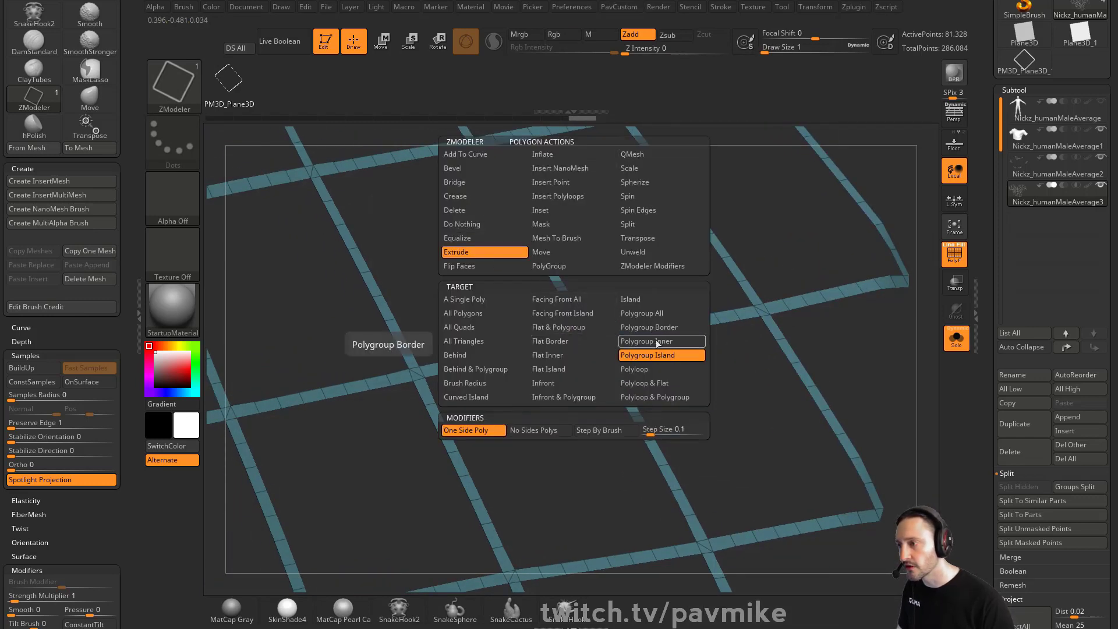
left_click(501, 313)
left_click_drag(557, 345, 568, 336)
left_click(953, 337)
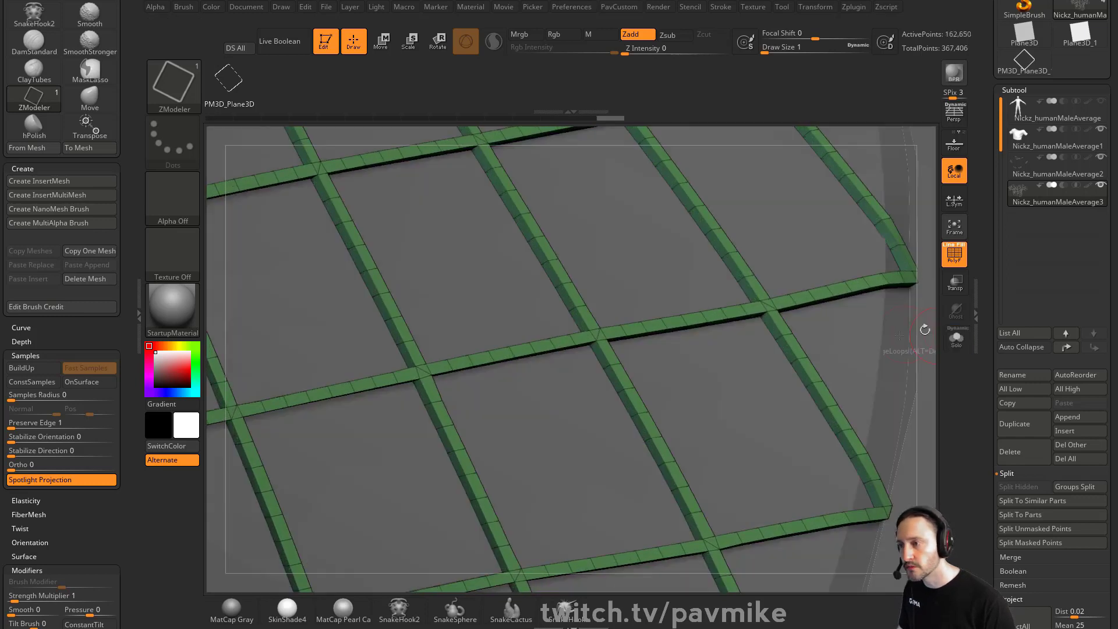
Turn off polyframes to view the whole shirt and raise the brush draw size to 5
left_click_drag(926, 347, 851, 254, "alt")
key("shift+f")
key("bracketright")
key("bracketright")
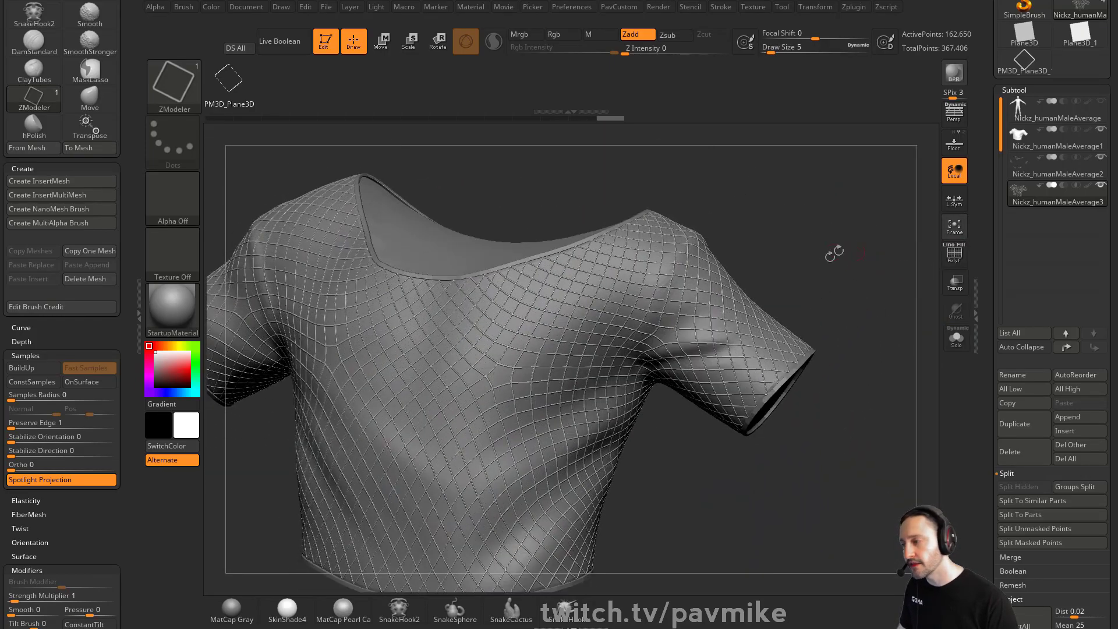
key("grave")
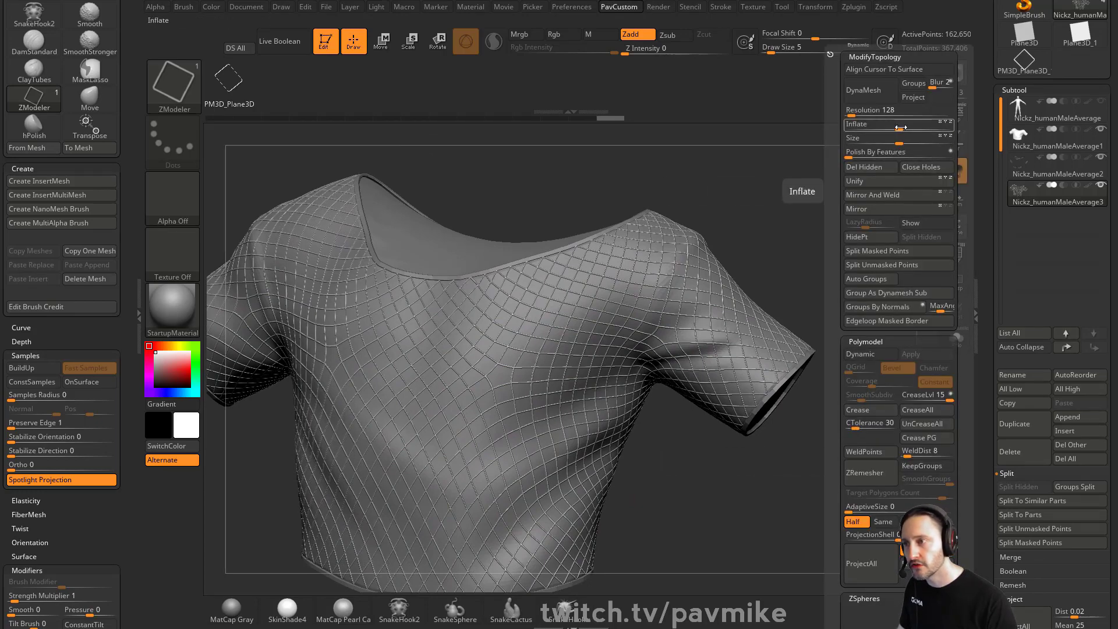
mouse_move(901, 127)
left_mouse_down()
mouse_move(911, 128)
mouse_move(901, 128)
left_mouse_up()
key("ctrl+z")
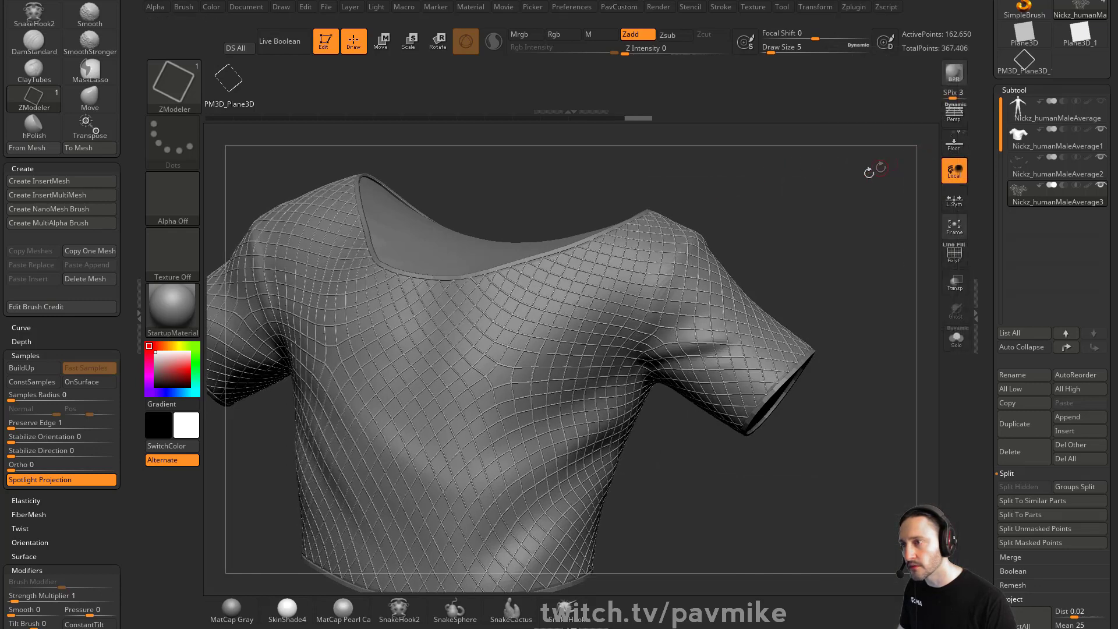
Thicken the frame mesh with the Size slider in the custom topology menu and turn on Dynamic subdivision
key("grave")
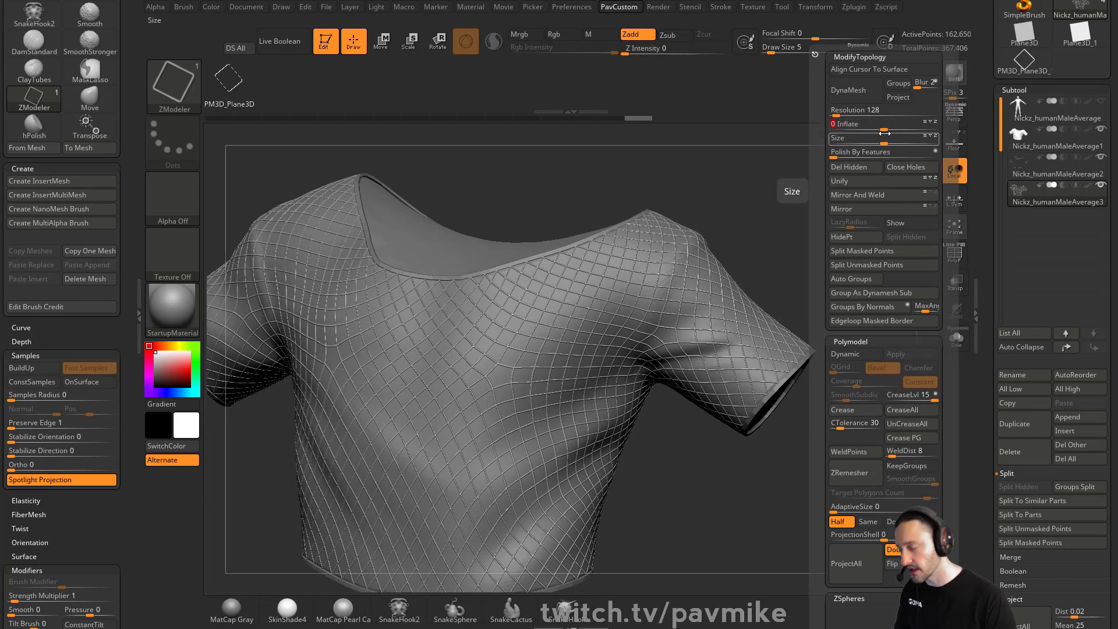
left_click_drag(882, 132, 882, 133)
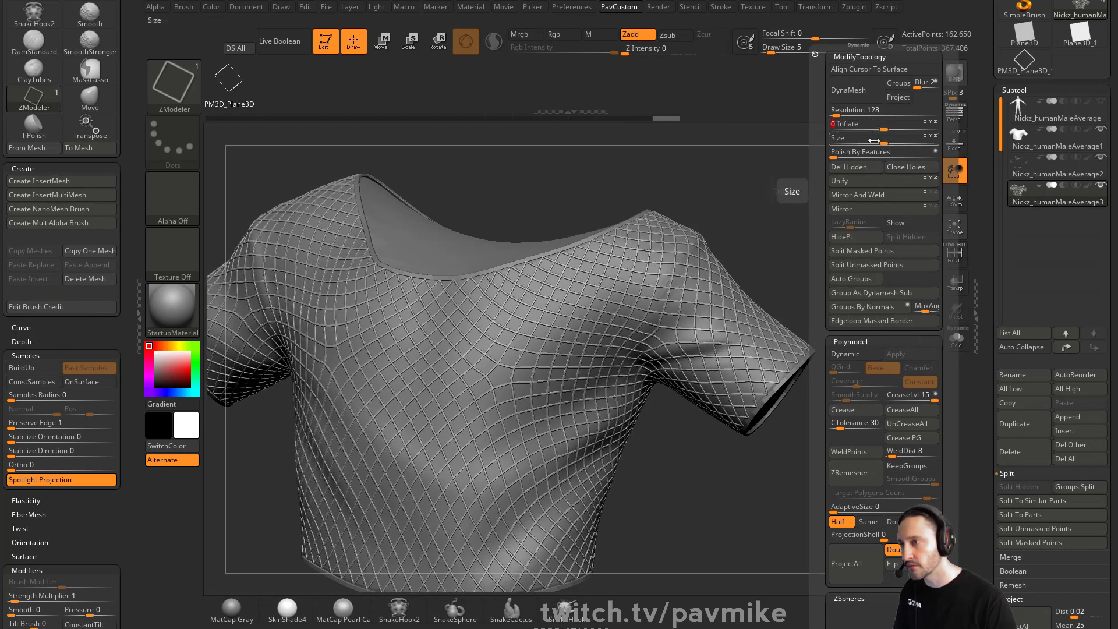
left_click(878, 142)
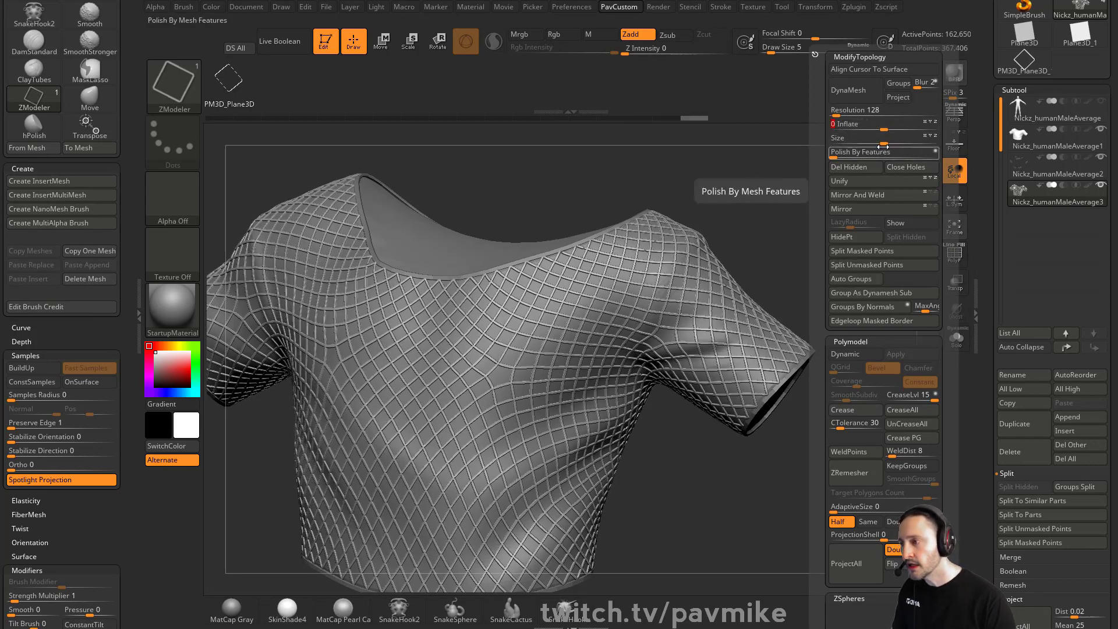
left_click_drag(866, 242, 863, 247, "ctrl")
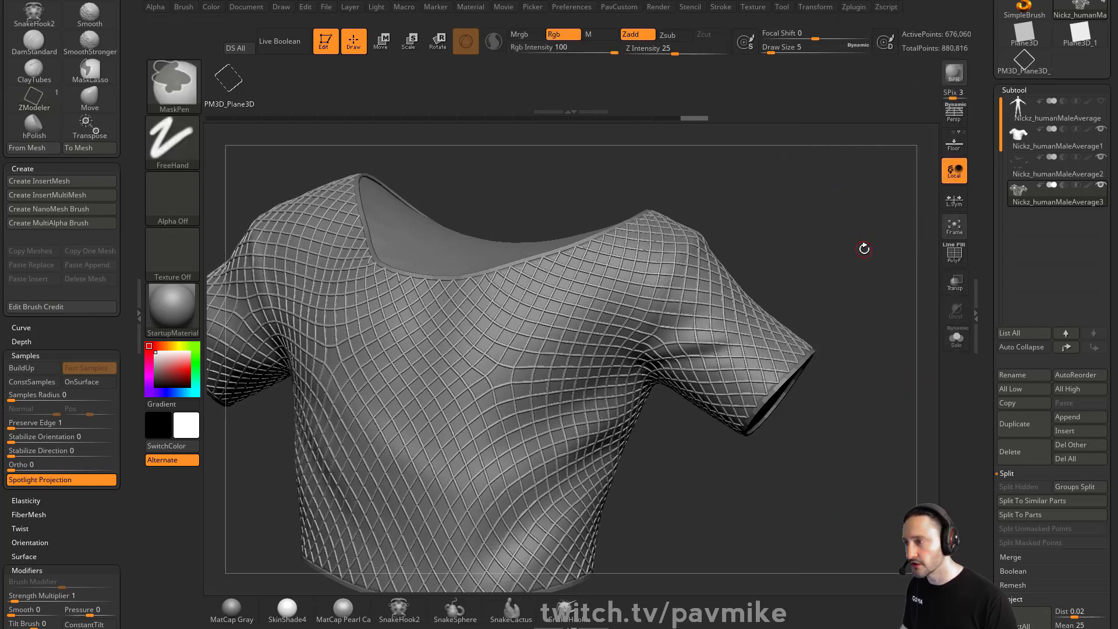
key("space")
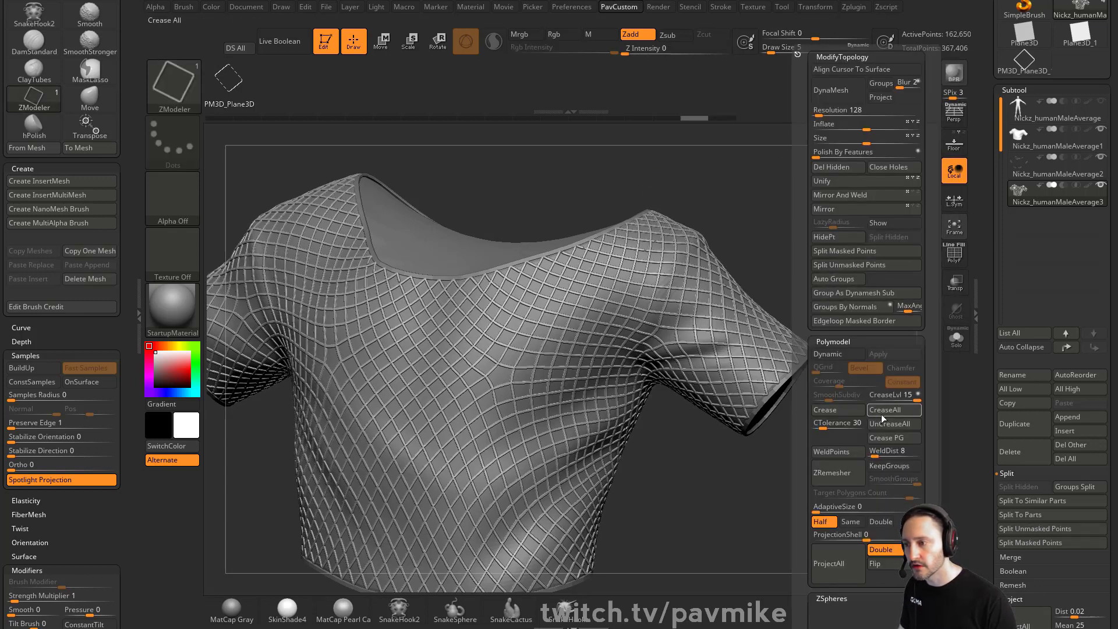
left_click(809, 353)
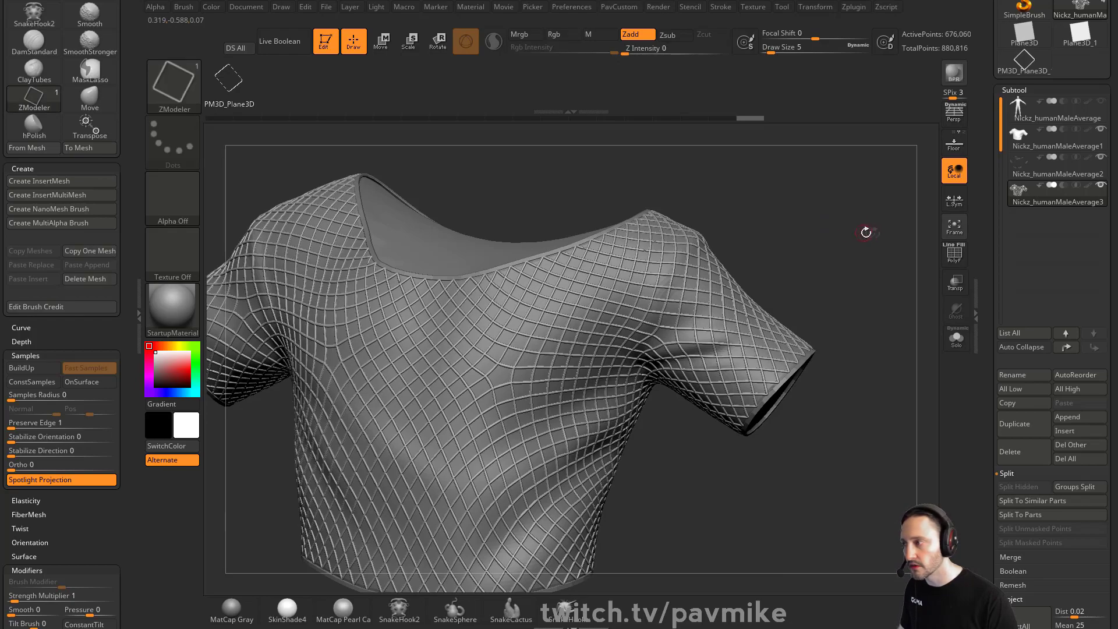